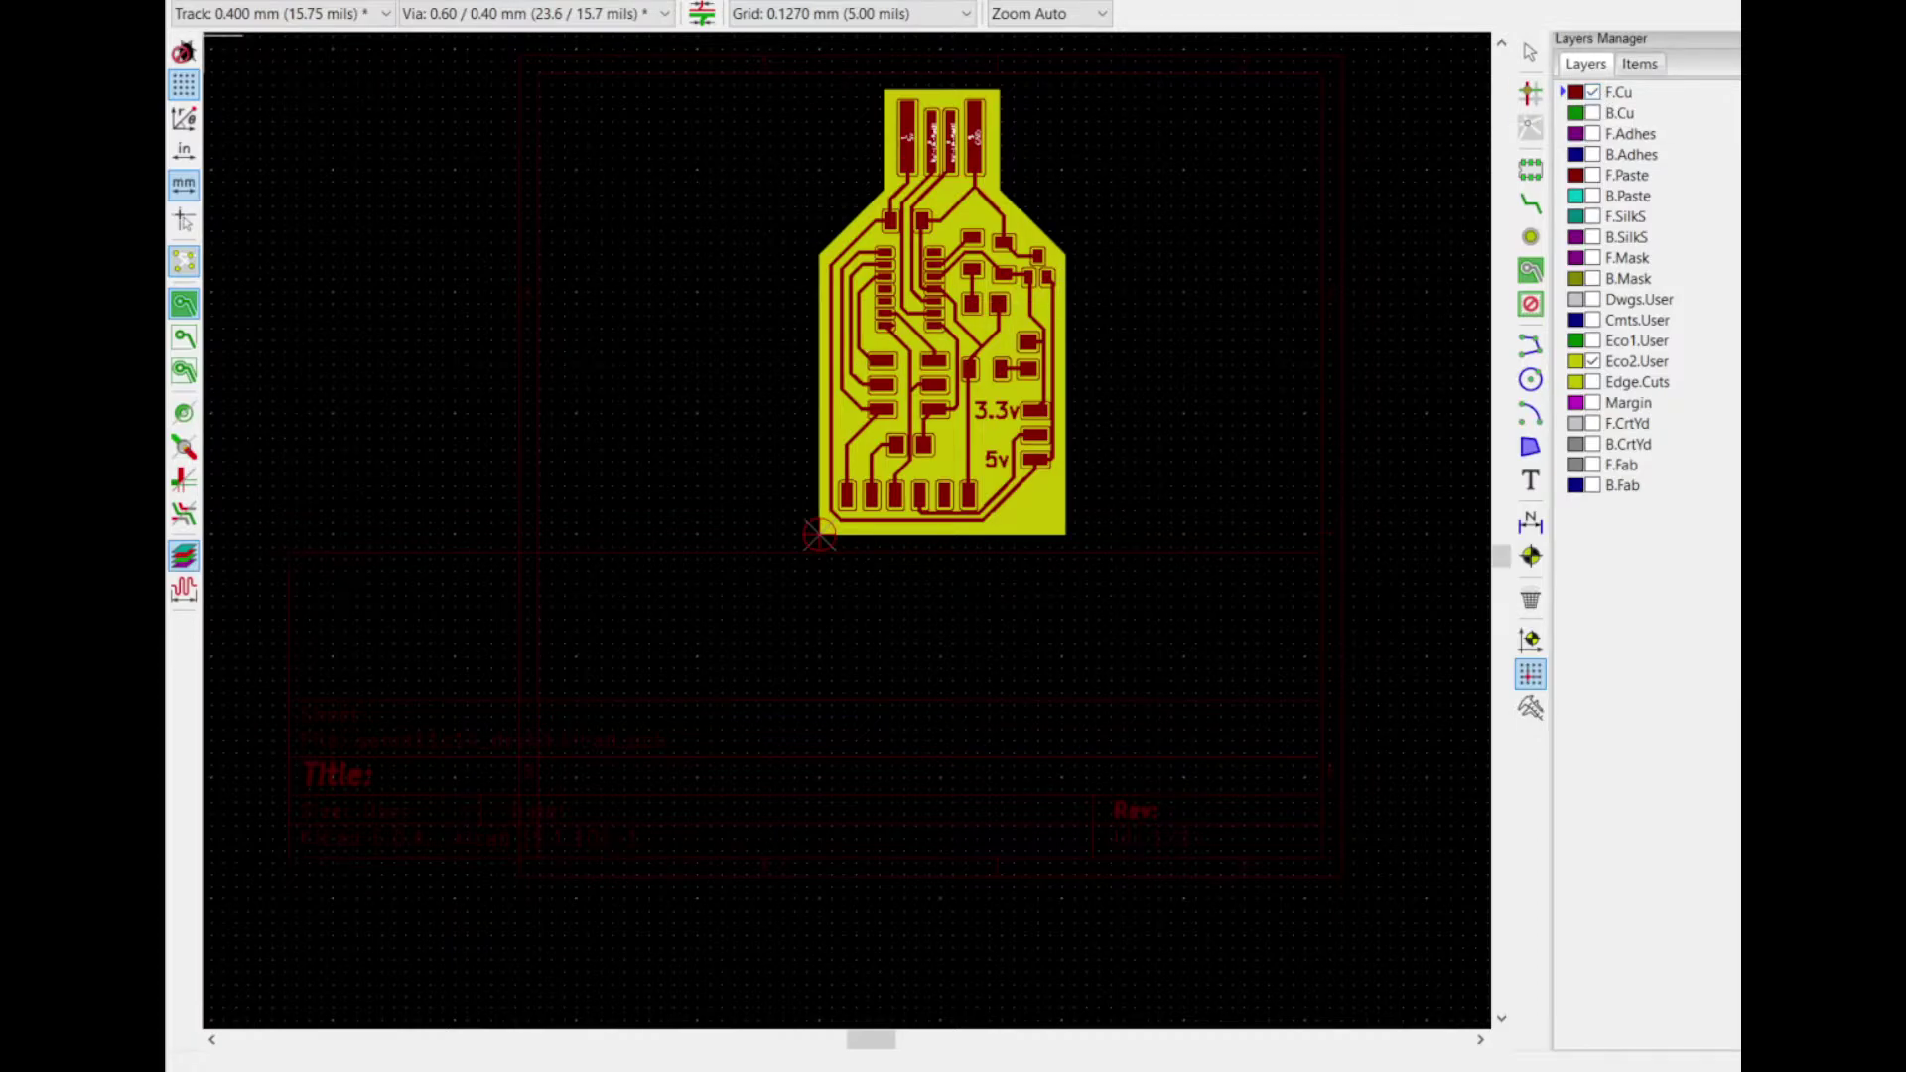
# Plot the F.Cu and Eco2.User layers as negative SVG files into the plots/ folder
pyautogui.click(184, 3)
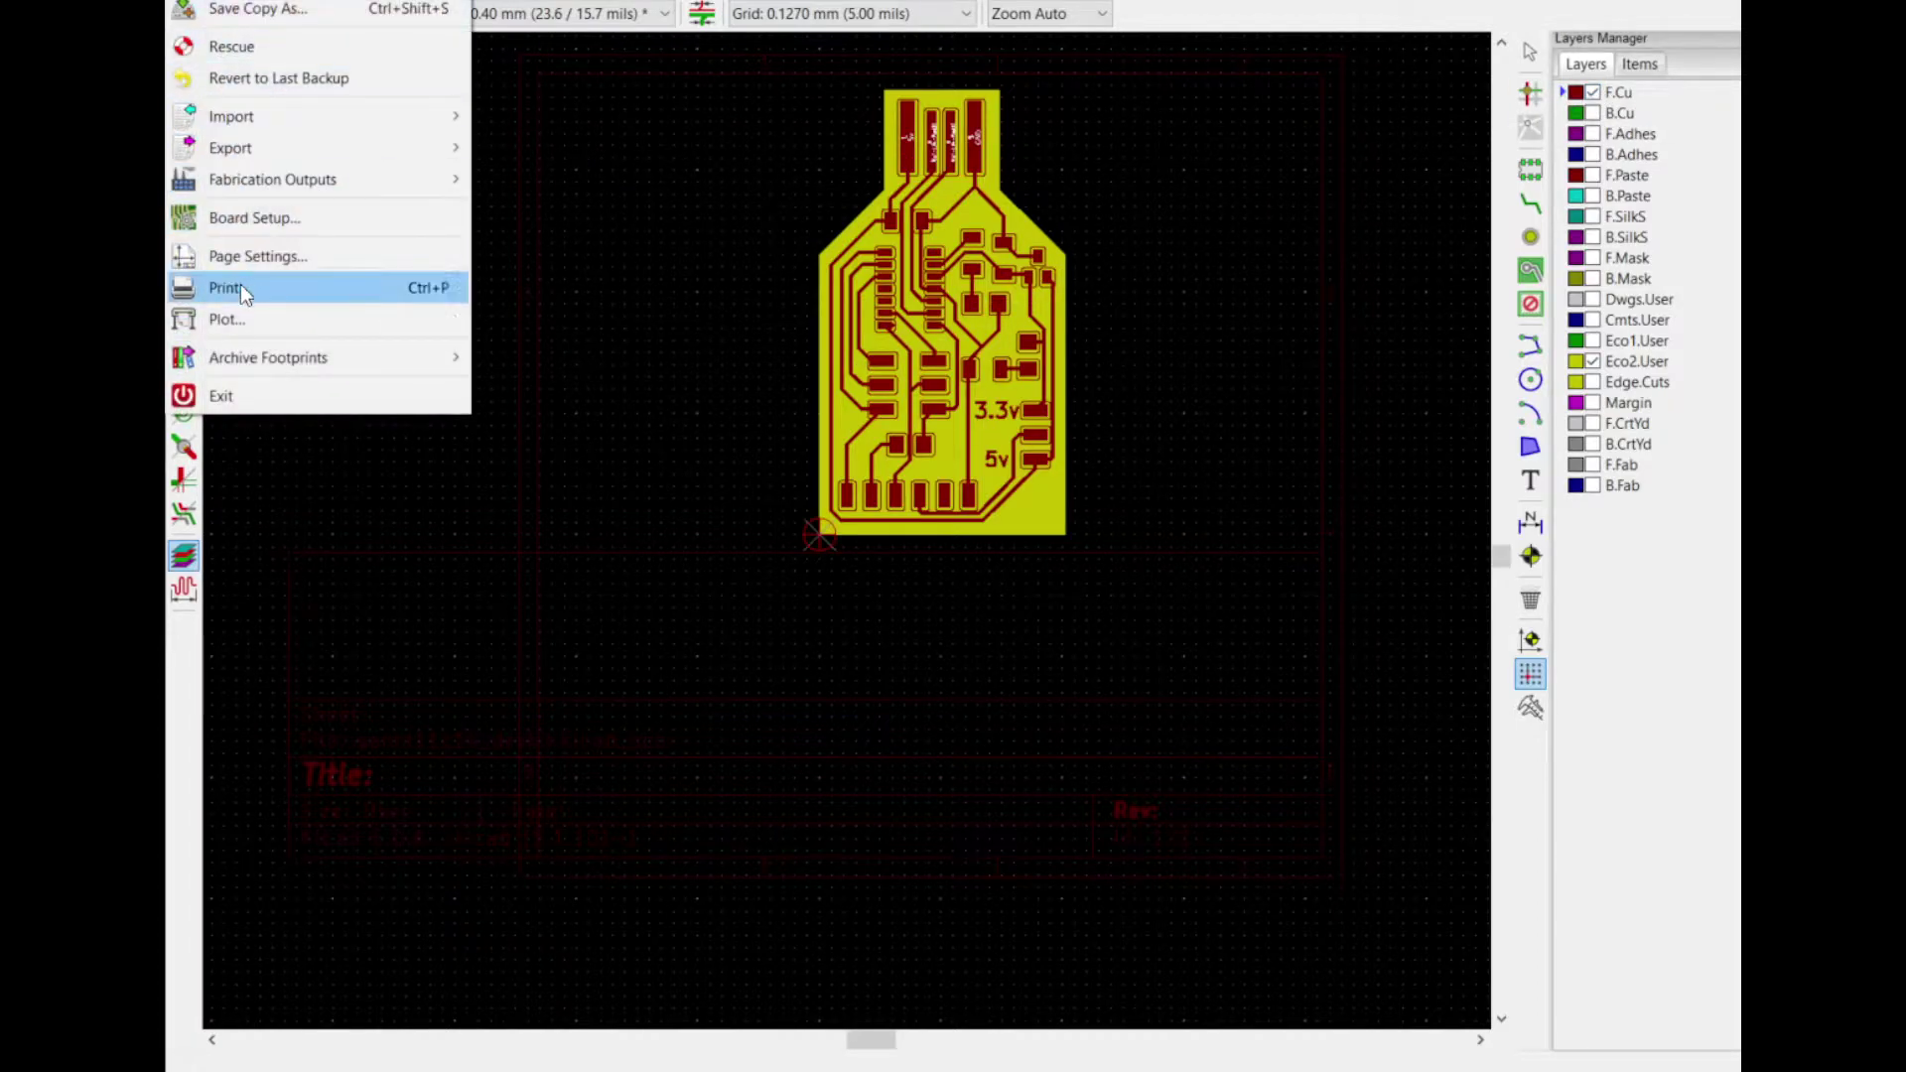
pyautogui.click(243, 321)
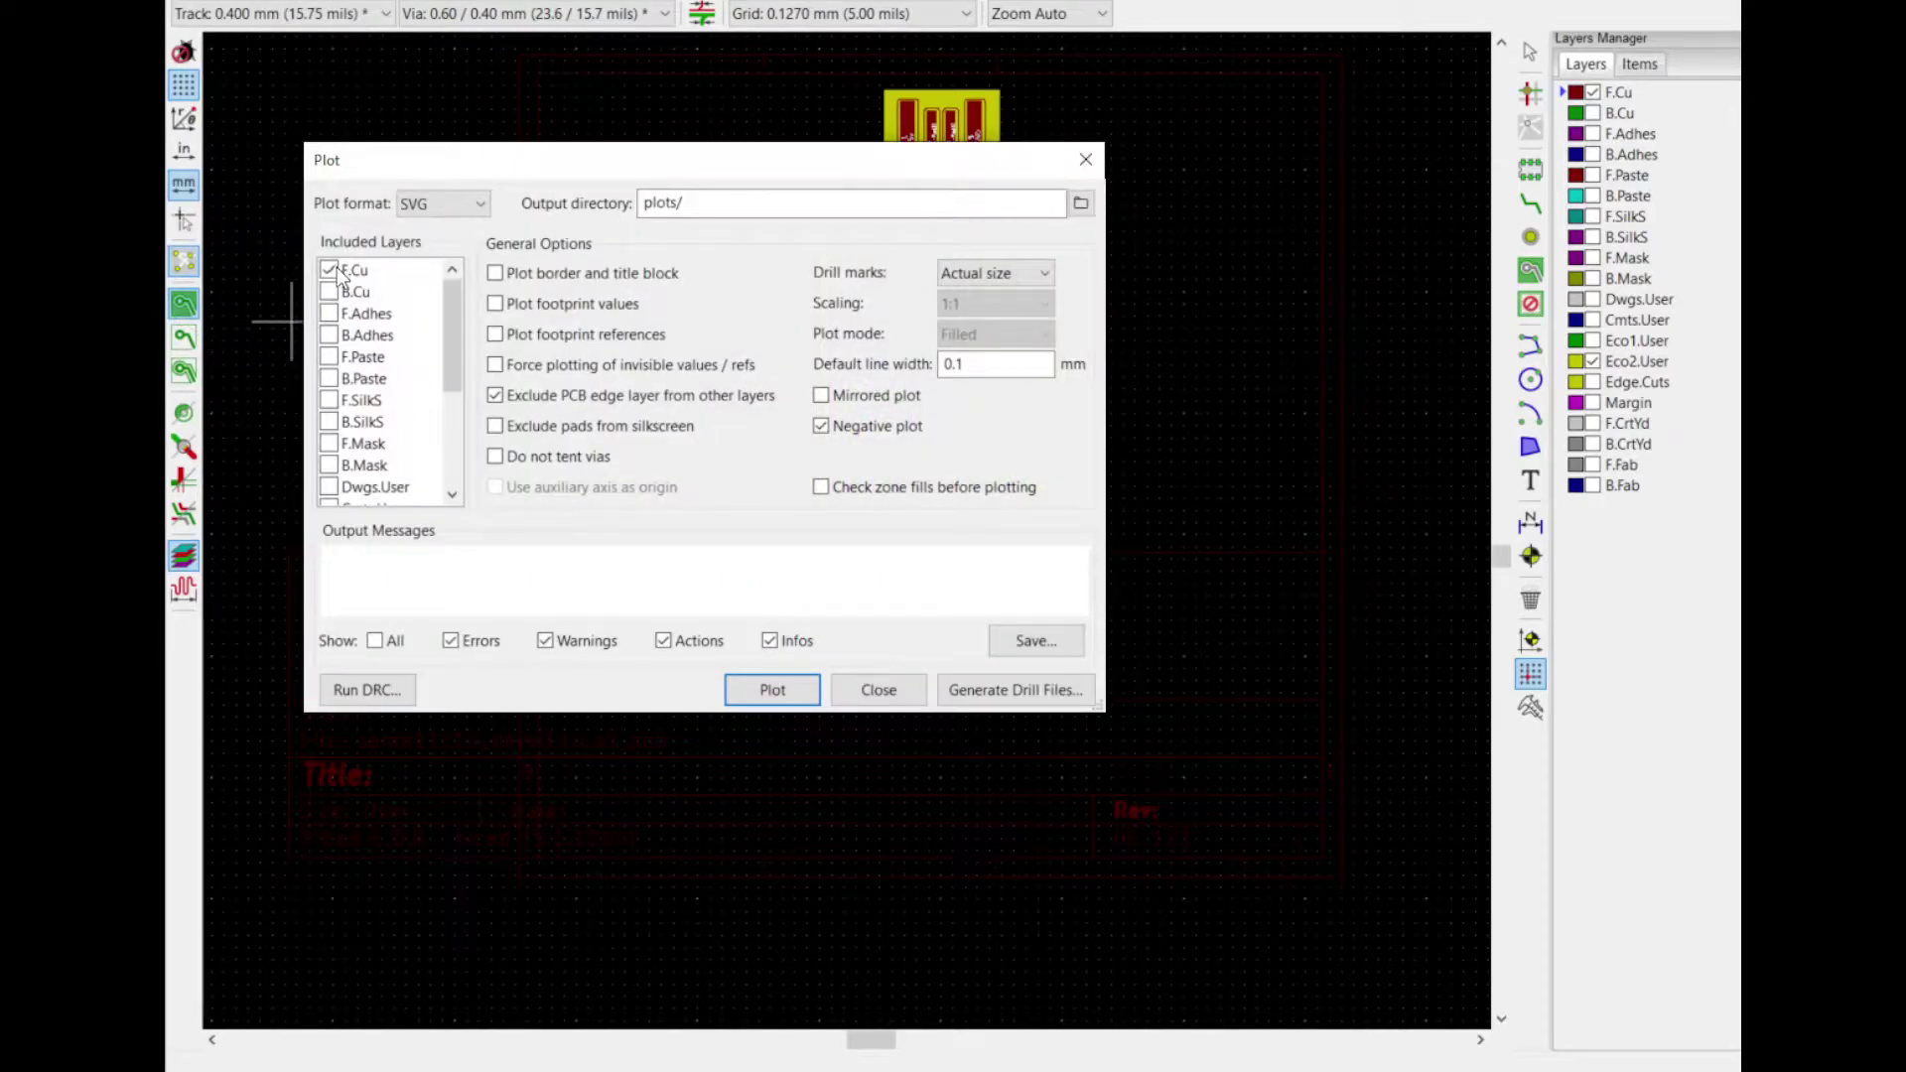
pyautogui.scroll(-2, 392, 387)
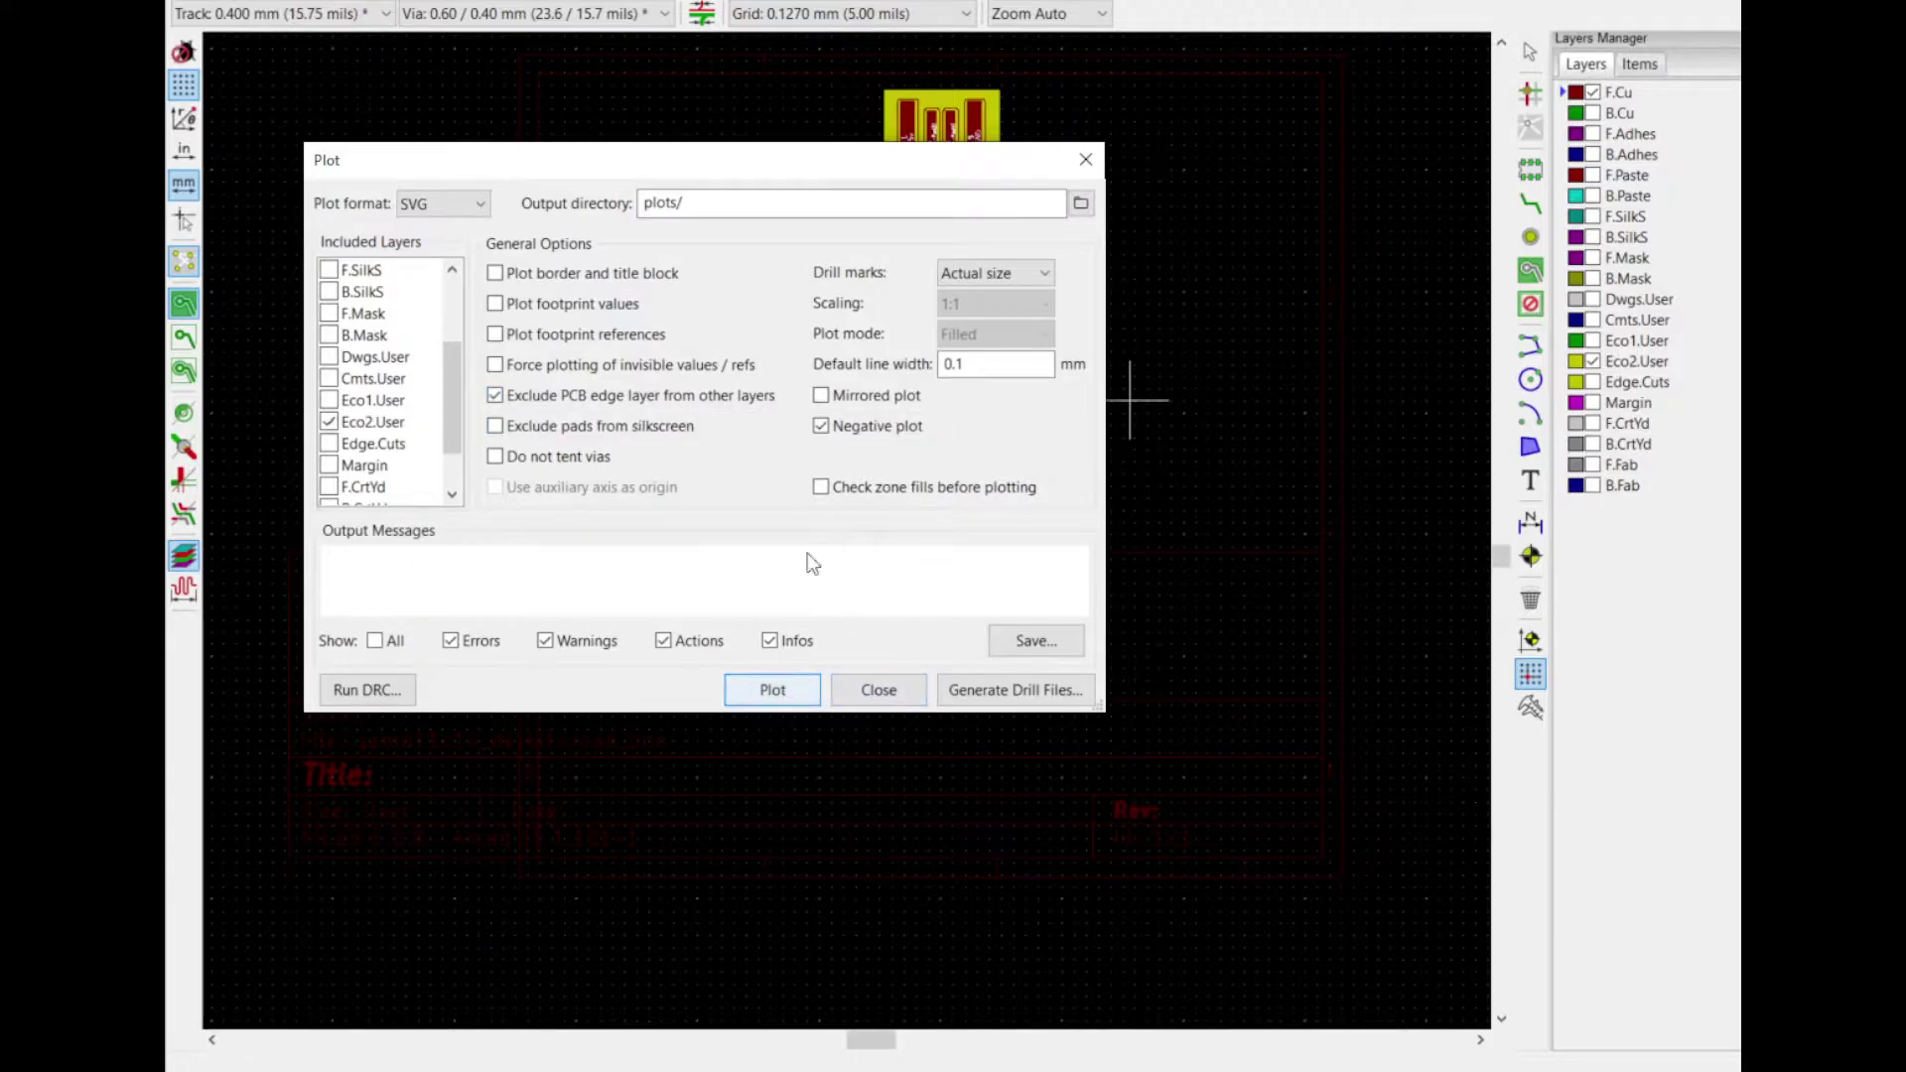
pyautogui.click(690, 204)
pyautogui.doubleClick(691, 203)
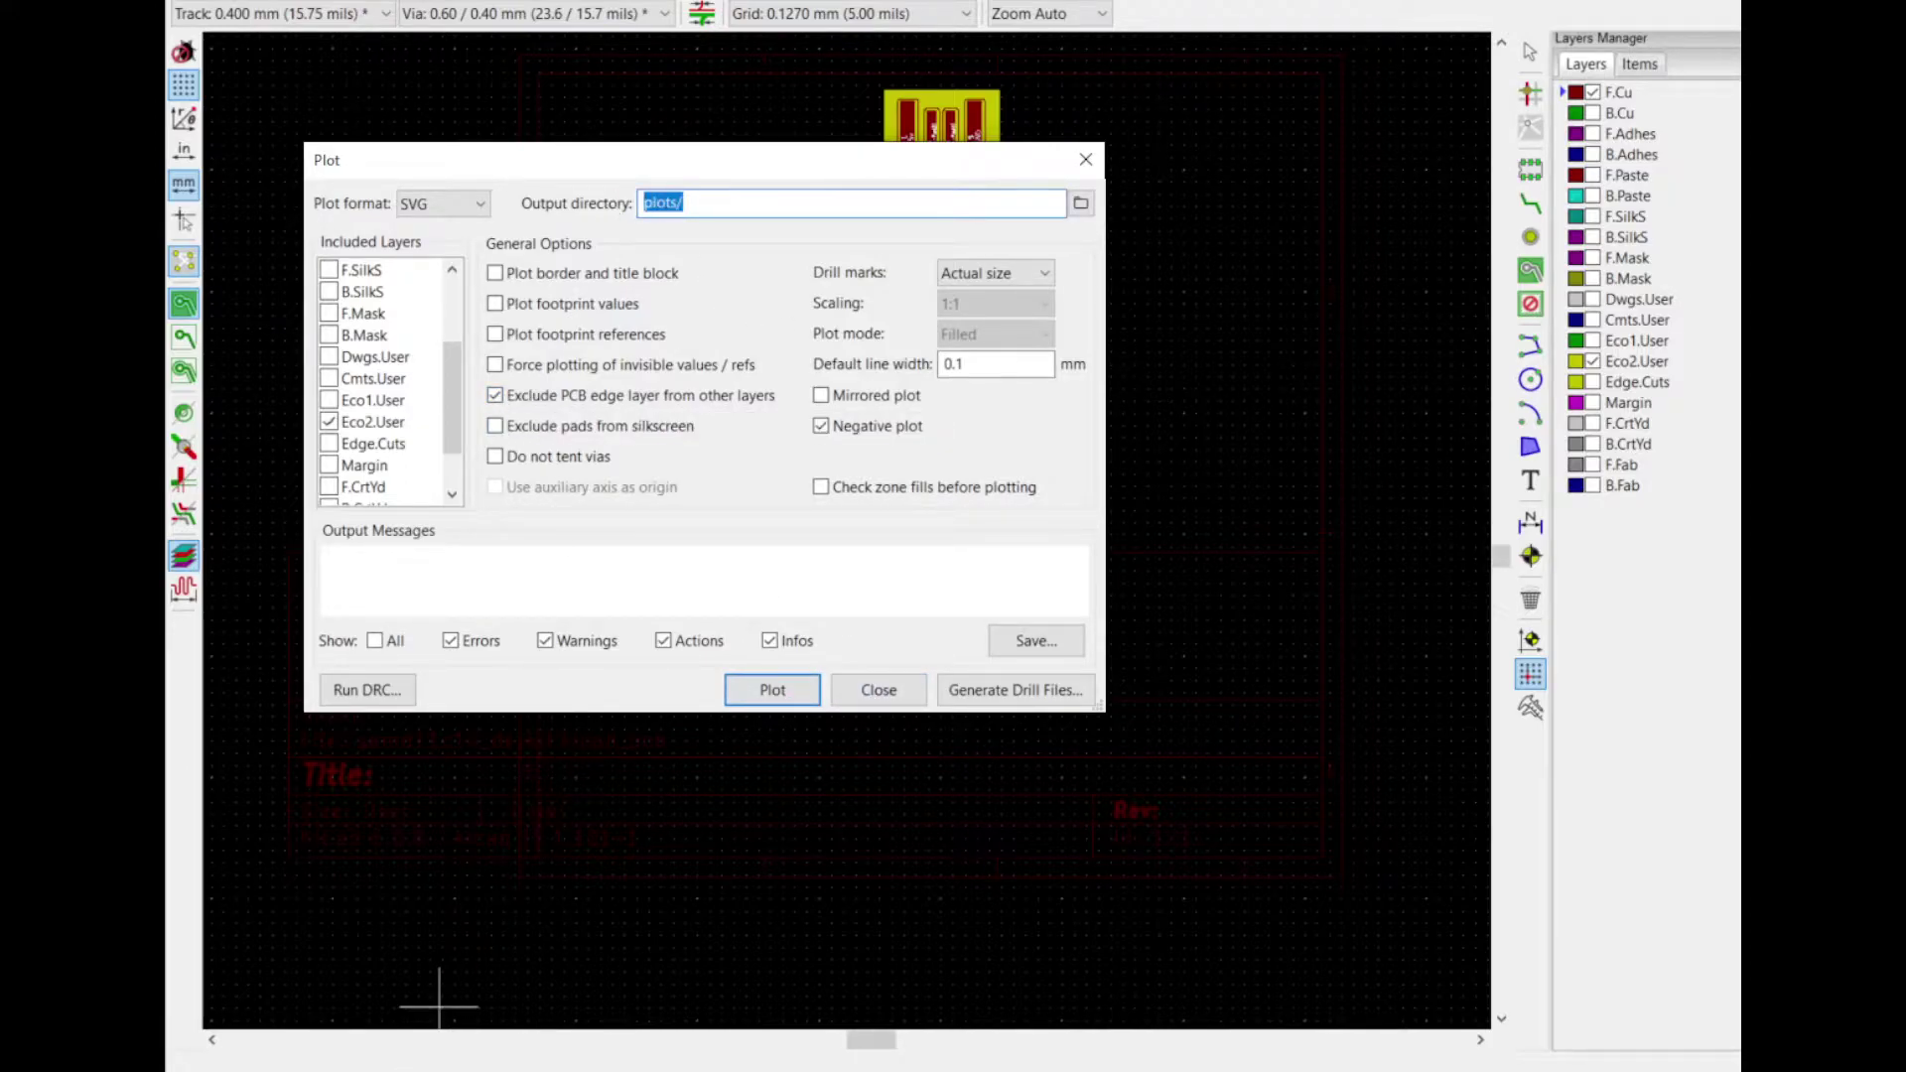
pyautogui.click(773, 690)
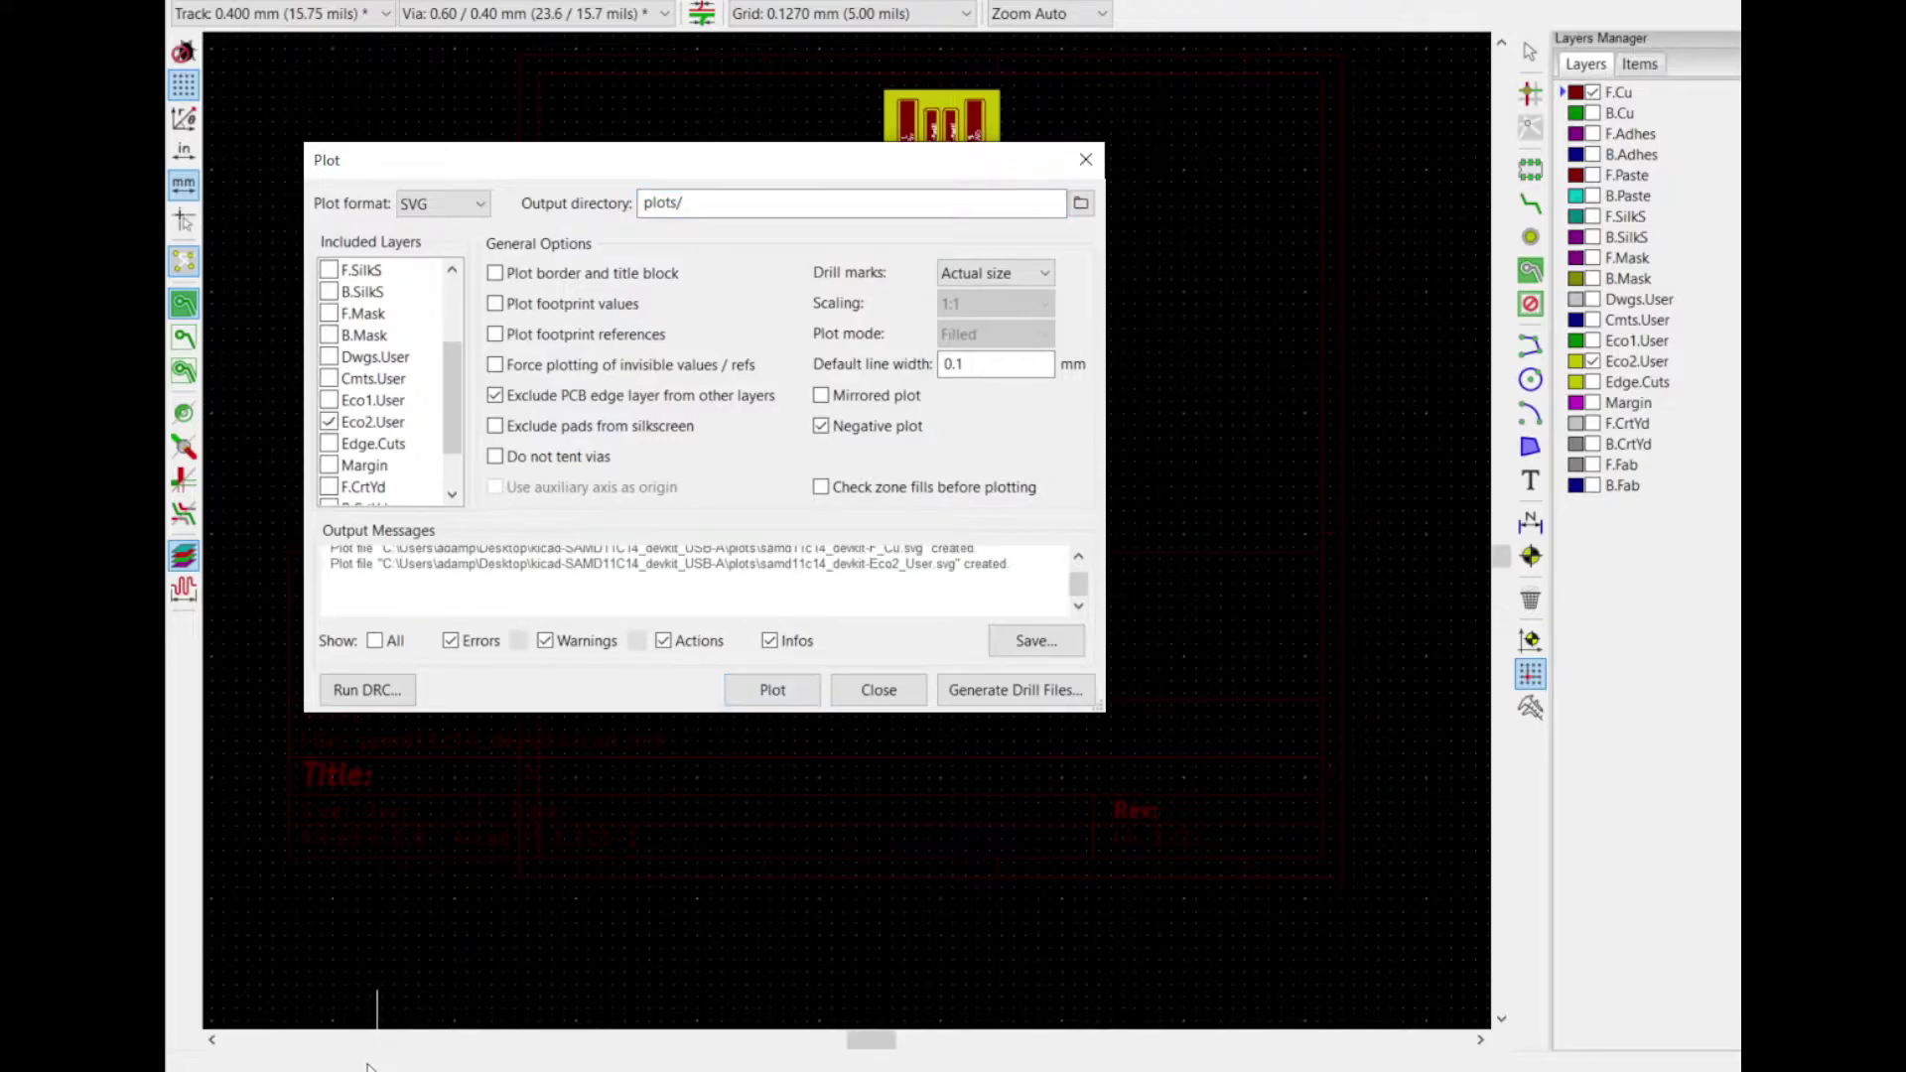
# Go to the project's plots folder and delete all the old plot files
pyautogui.click(432, 1069)
pyautogui.click(350, 1038)
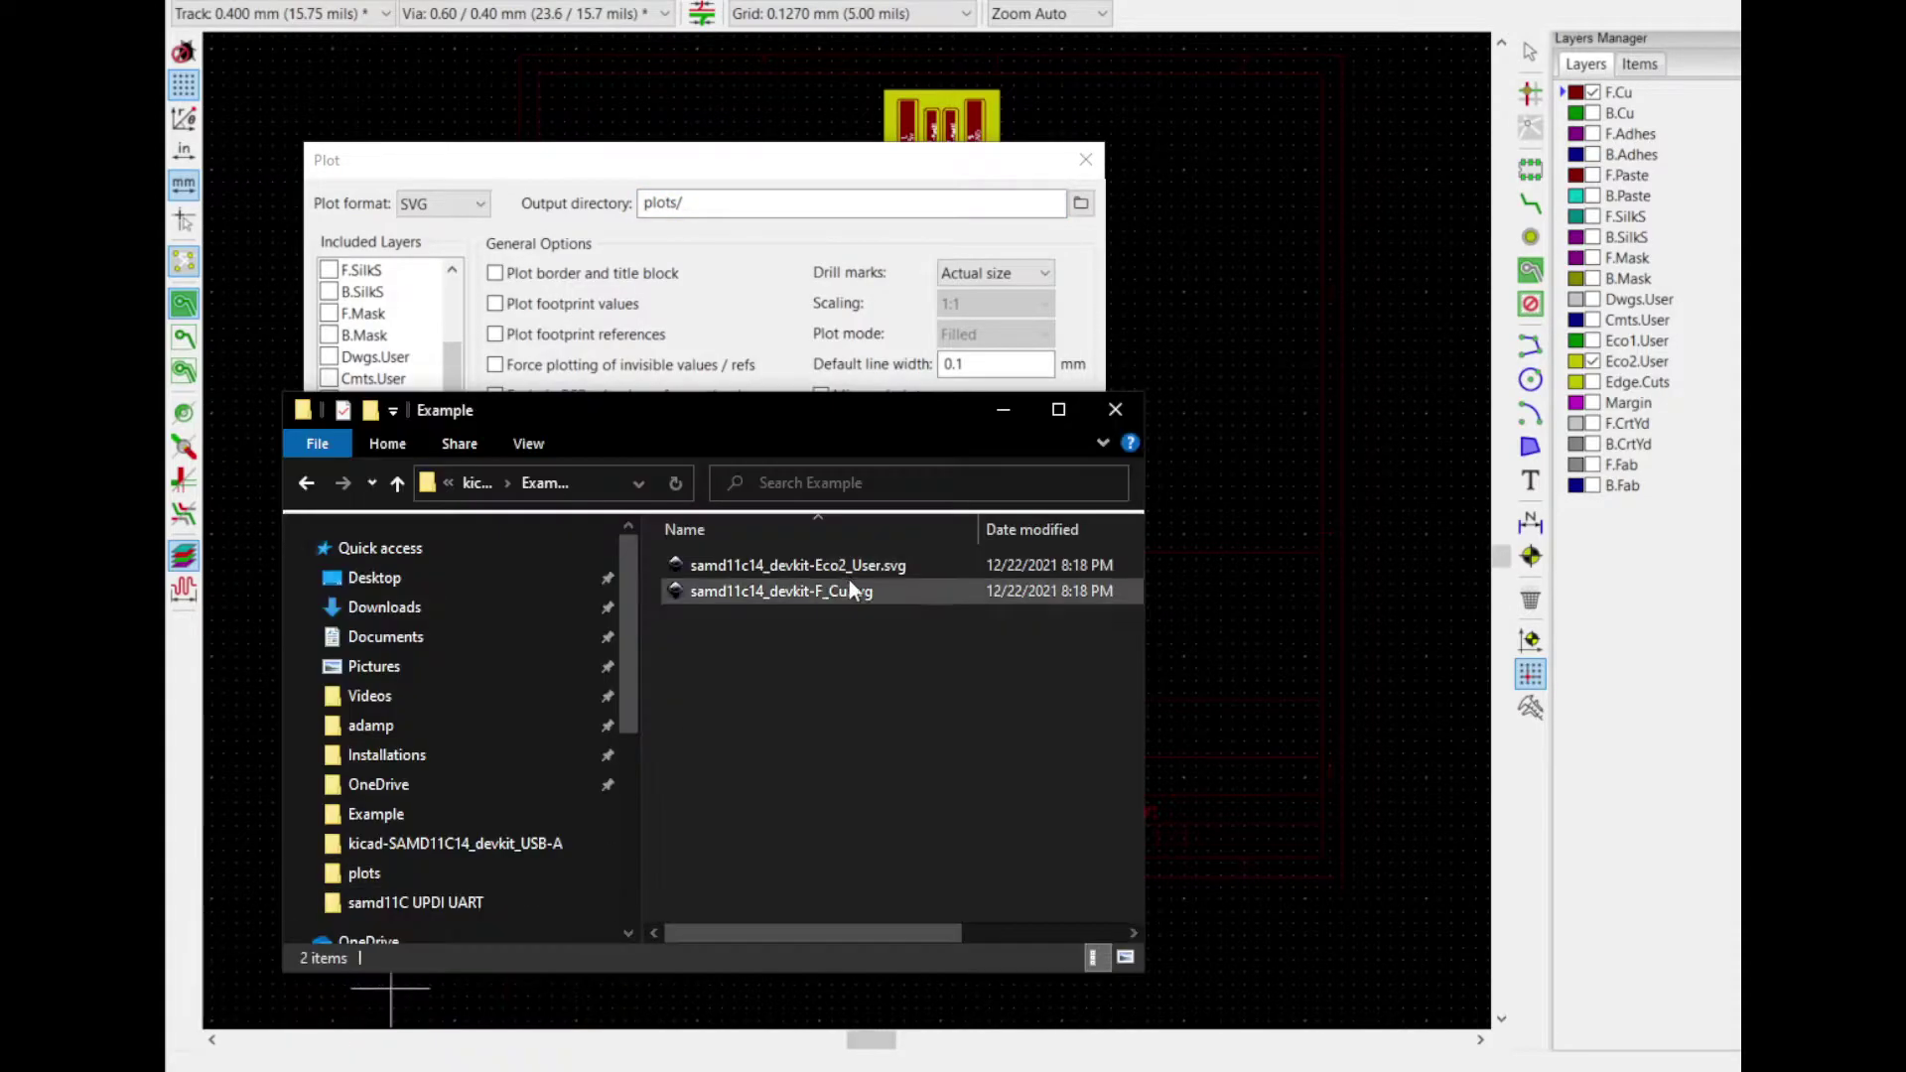
pyautogui.click(466, 483)
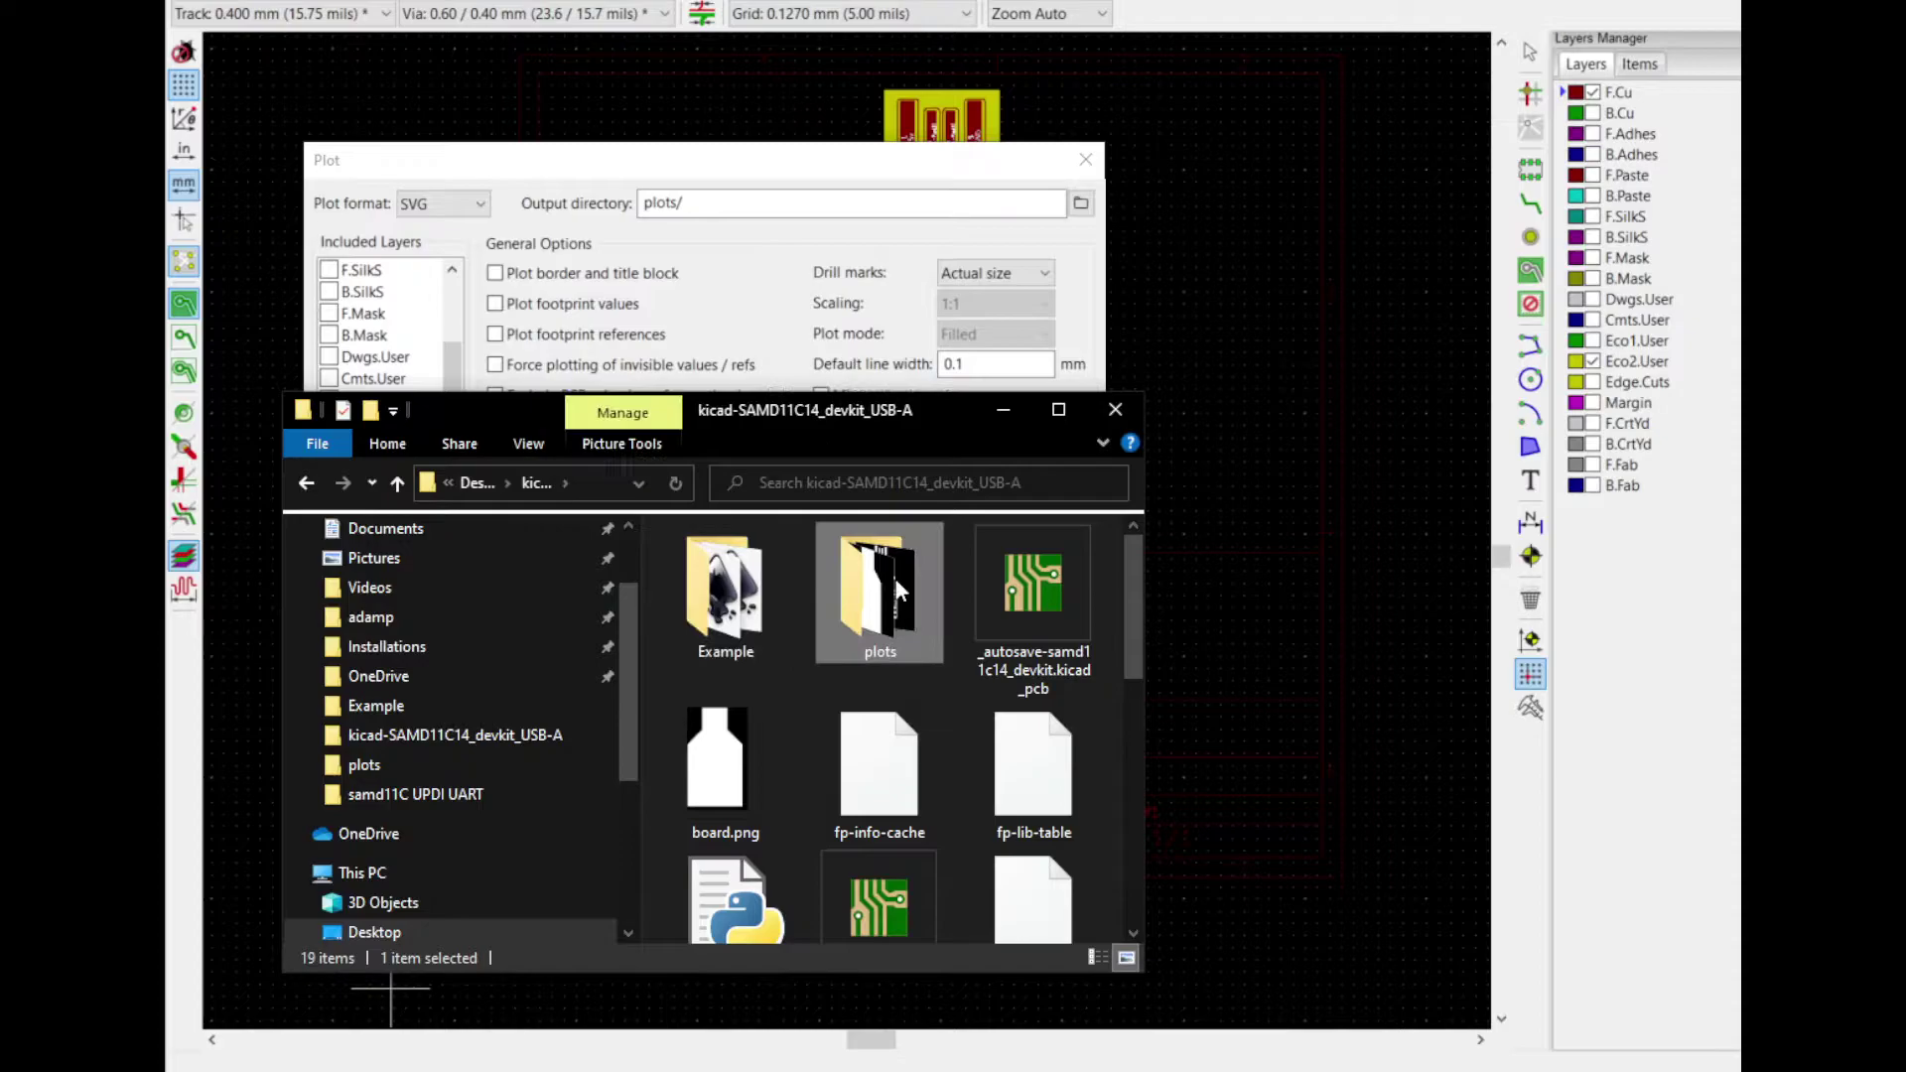
pyautogui.doubleClick(891, 576)
pyautogui.moveTo(759, 665); pyautogui.dragTo(746, 544)
pyautogui.press('Delete')
pyautogui.press('Return')
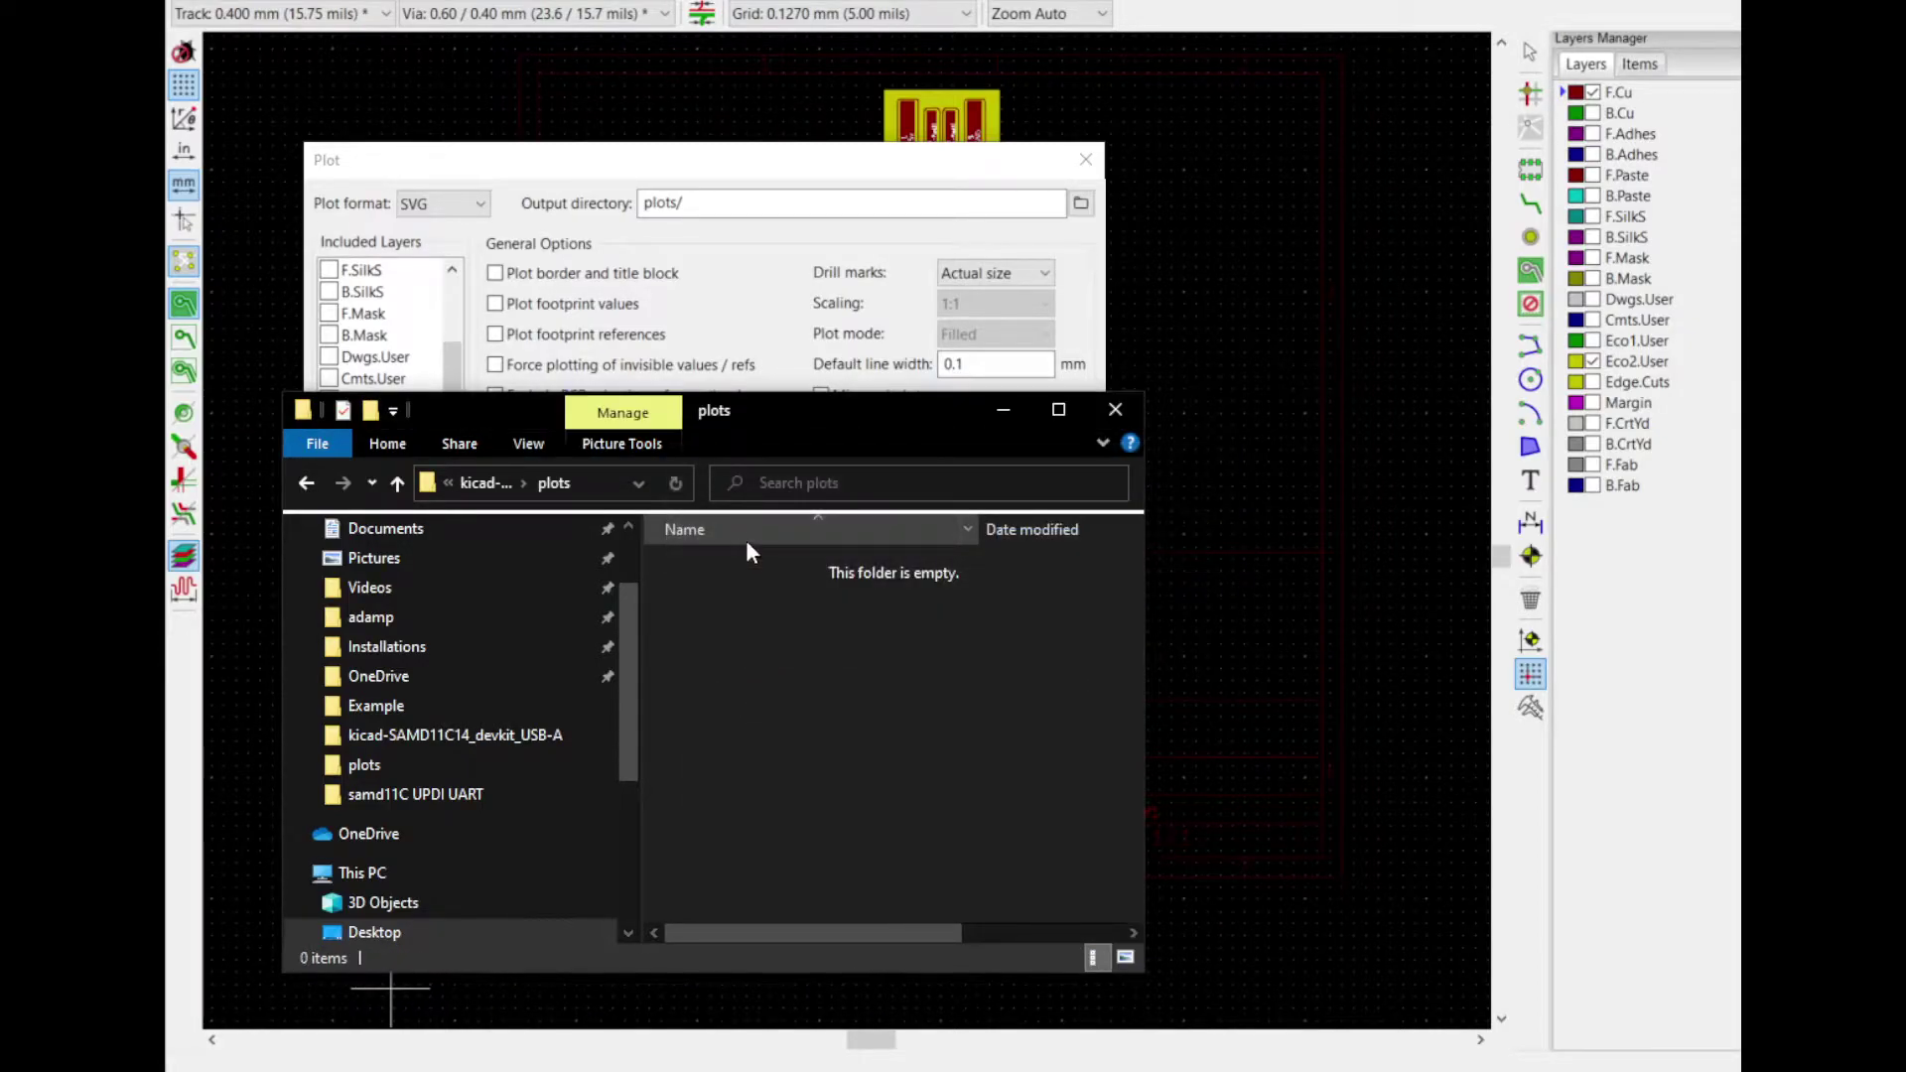
# Re-plot the two SVGs into the empty folder and open samd11c14_devkit-F_Cu.svg in Inkscape
pyautogui.click(759, 175)
pyautogui.click(797, 680)
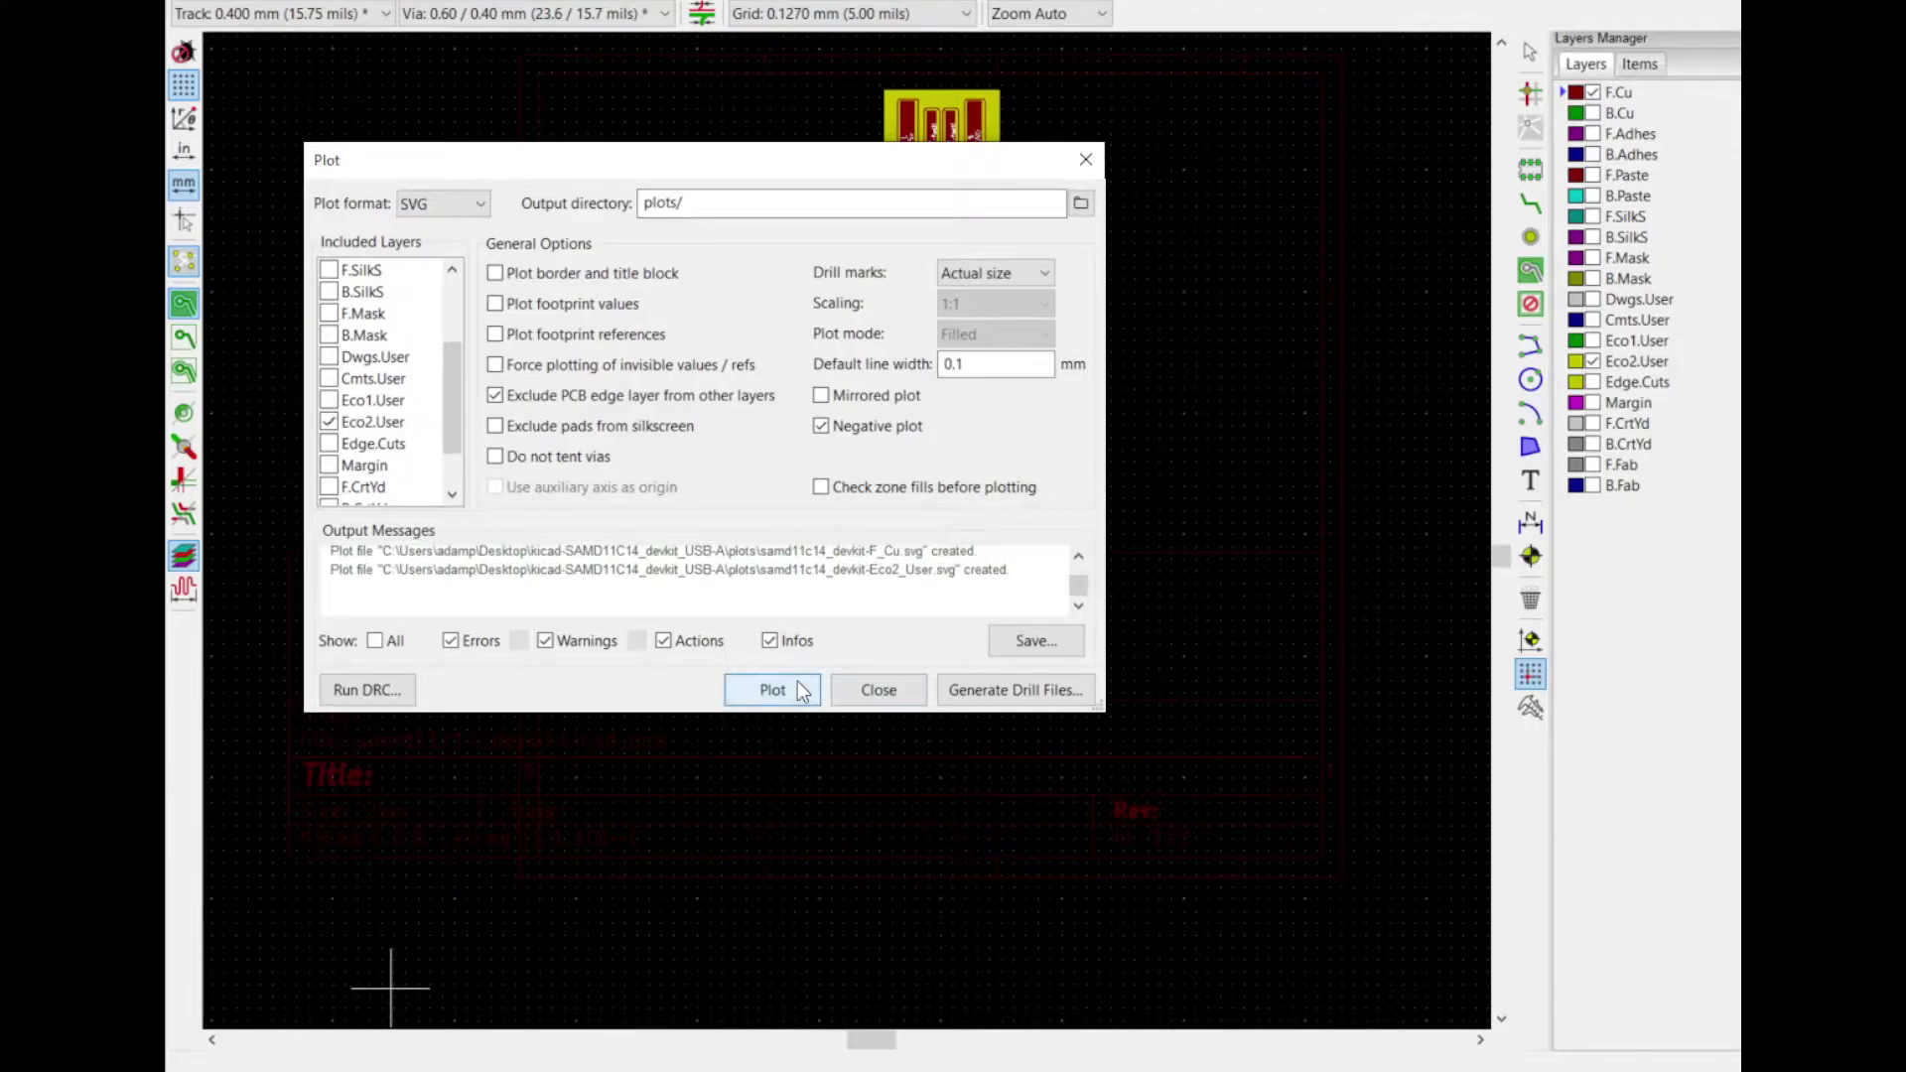
pyautogui.click(298, 992)
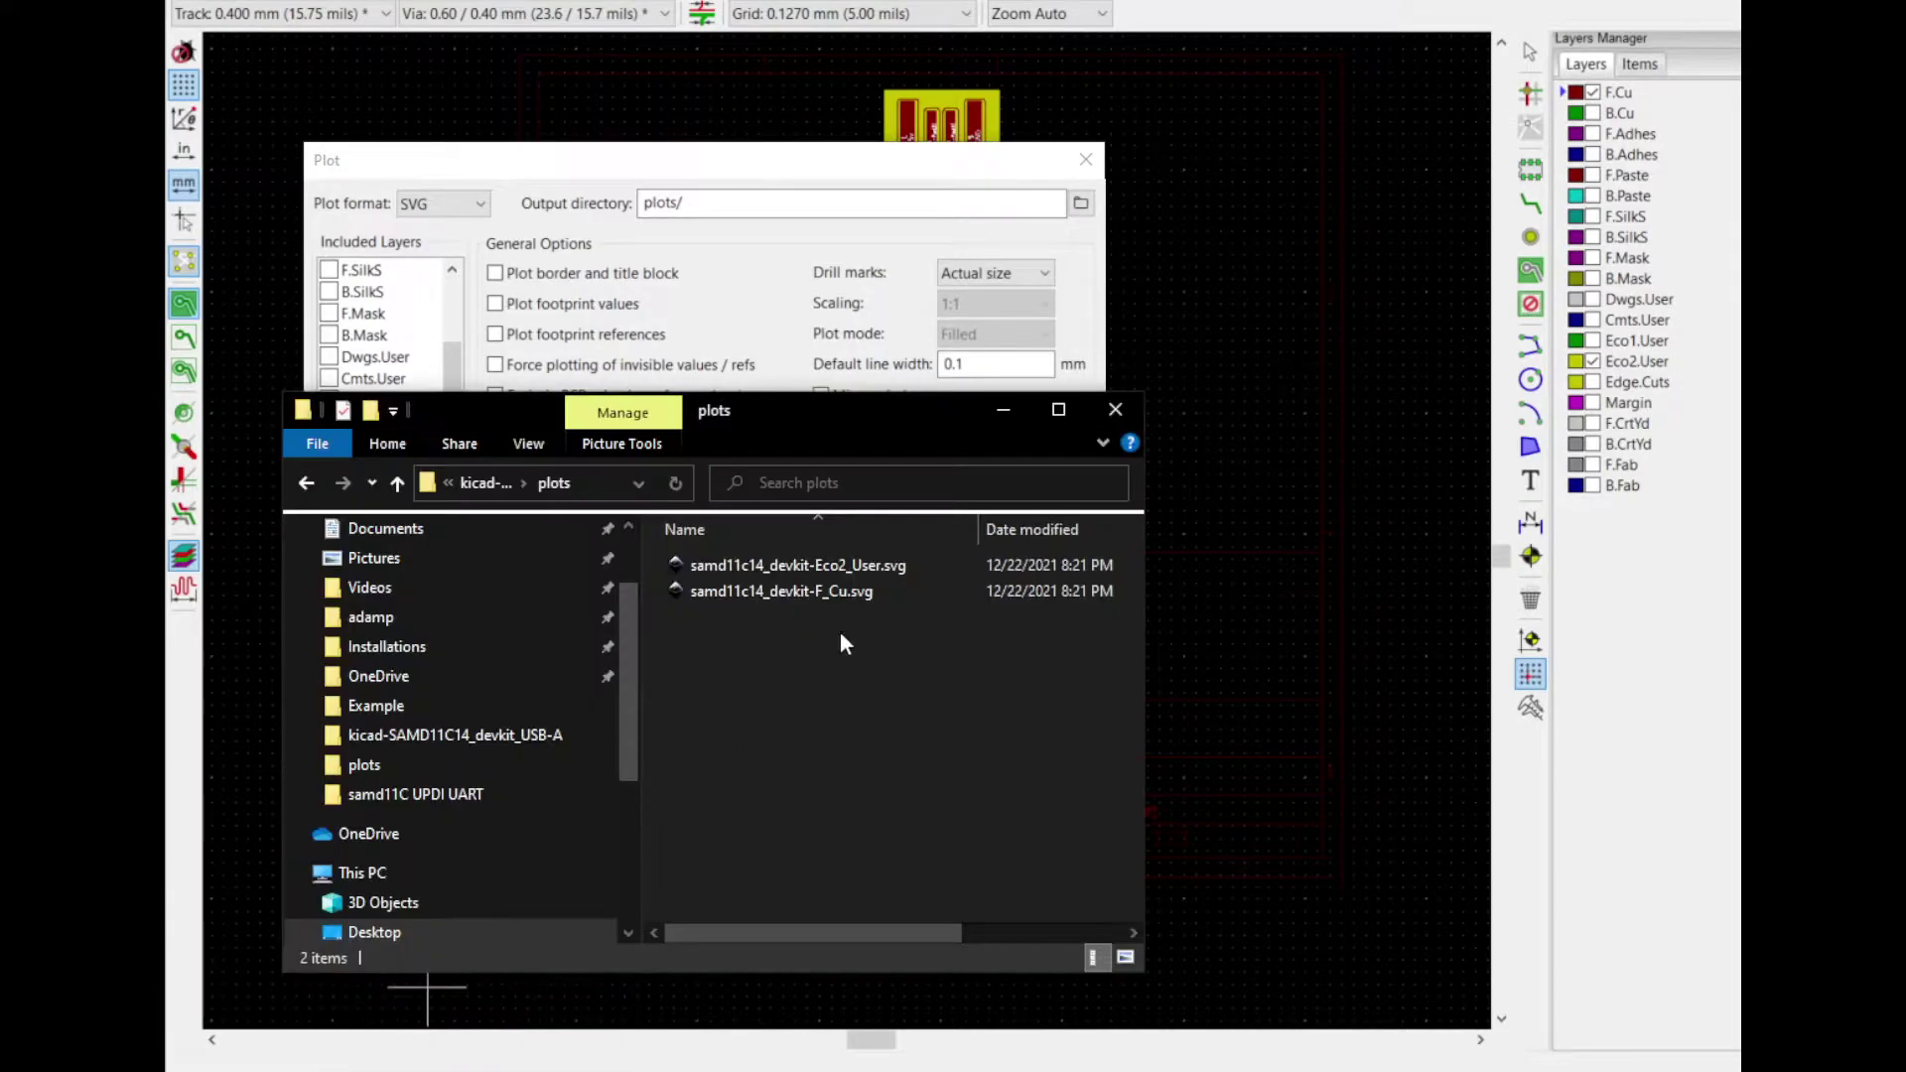
pyautogui.click(843, 564)
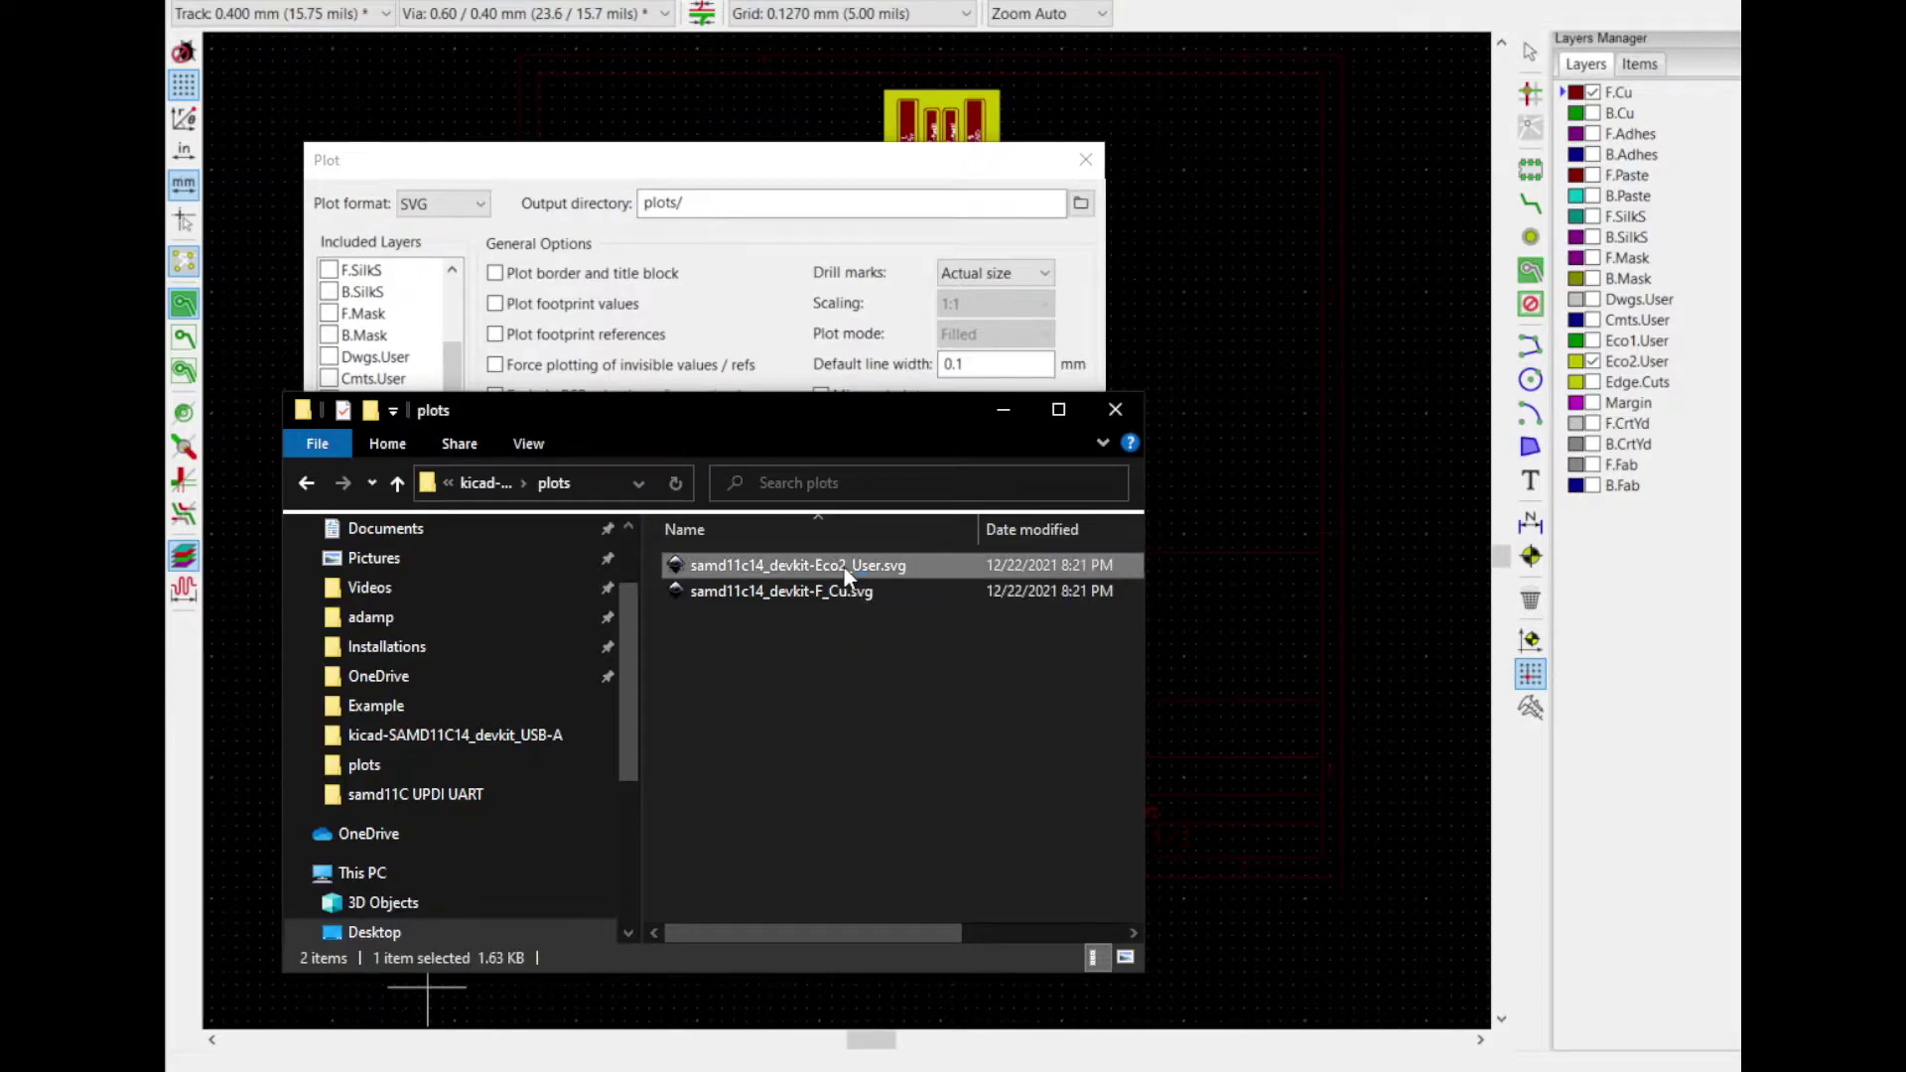
pyautogui.click(831, 599)
pyautogui.doubleClick(831, 592)
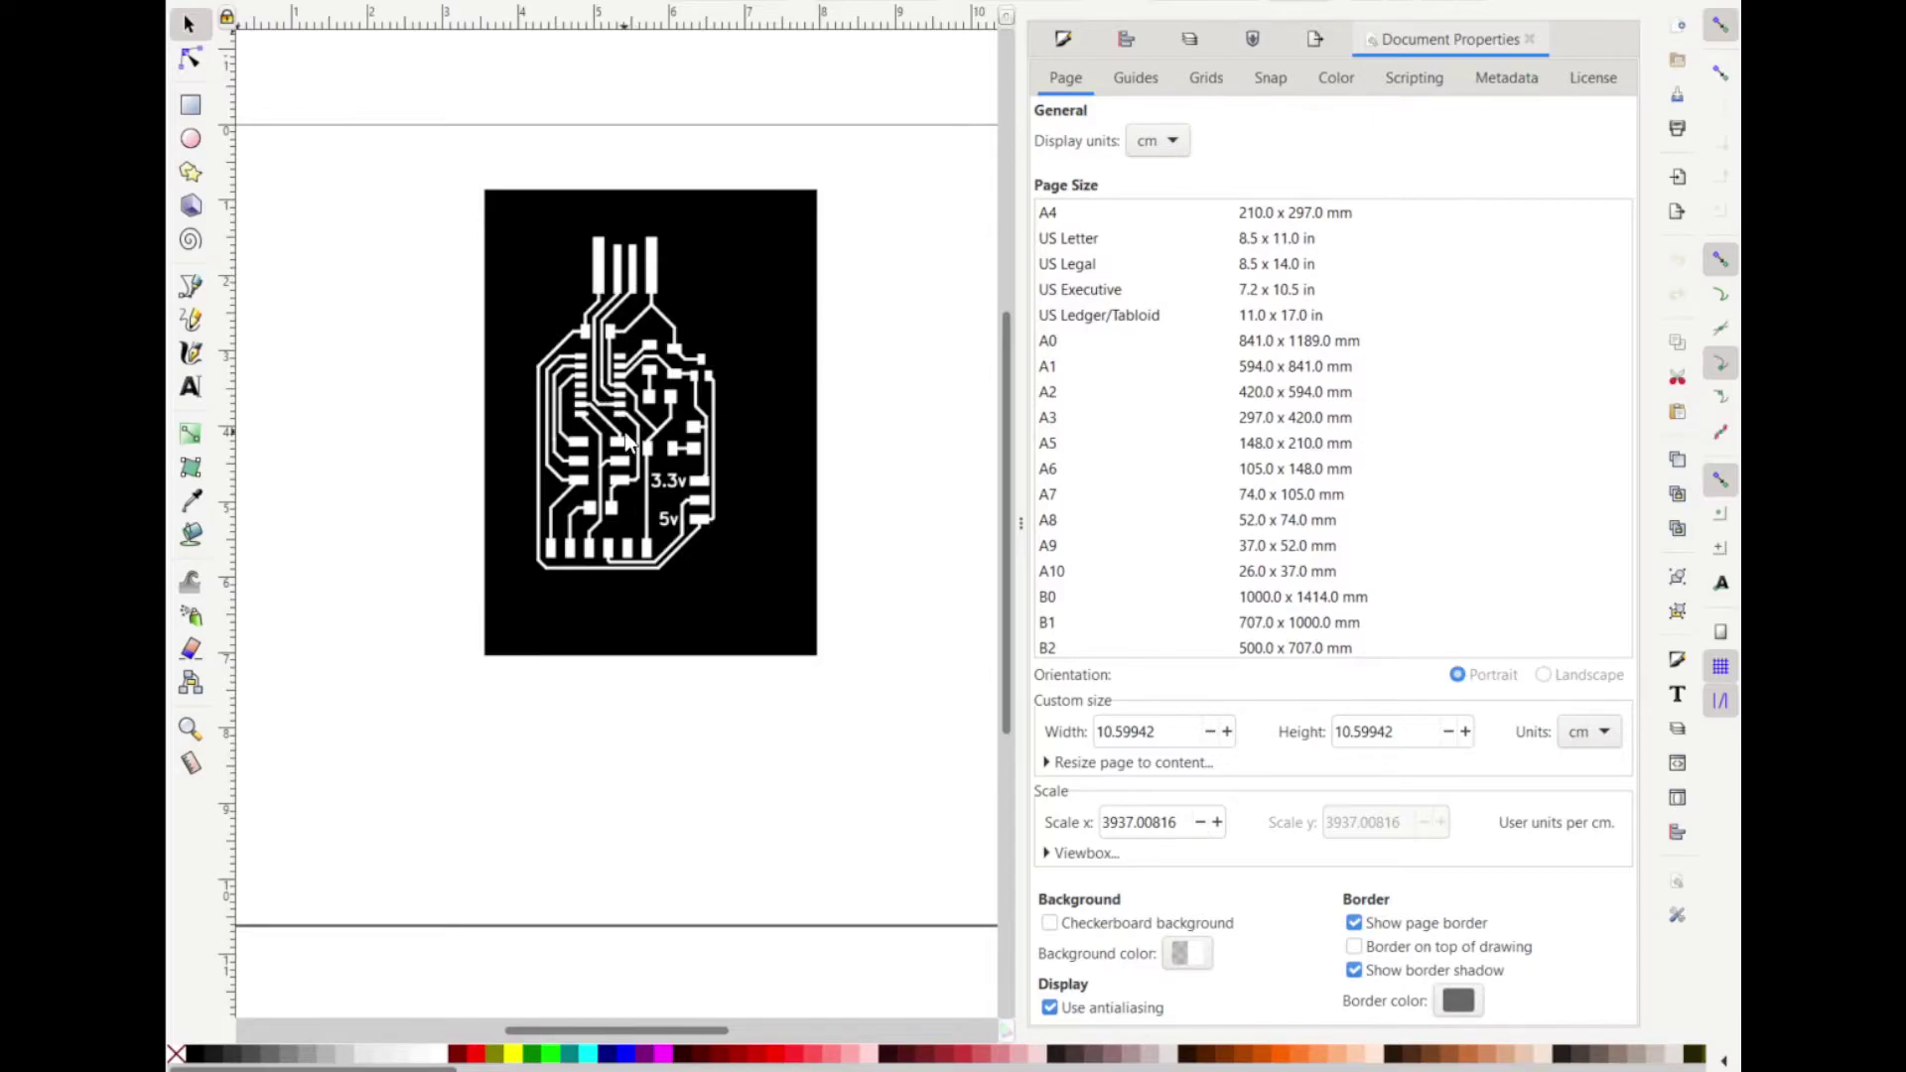
# Set the trace drawing's PNG export to 1000 dpi, then switch to the Eco2_User outline document
pyautogui.hotkey('alt', 'f')
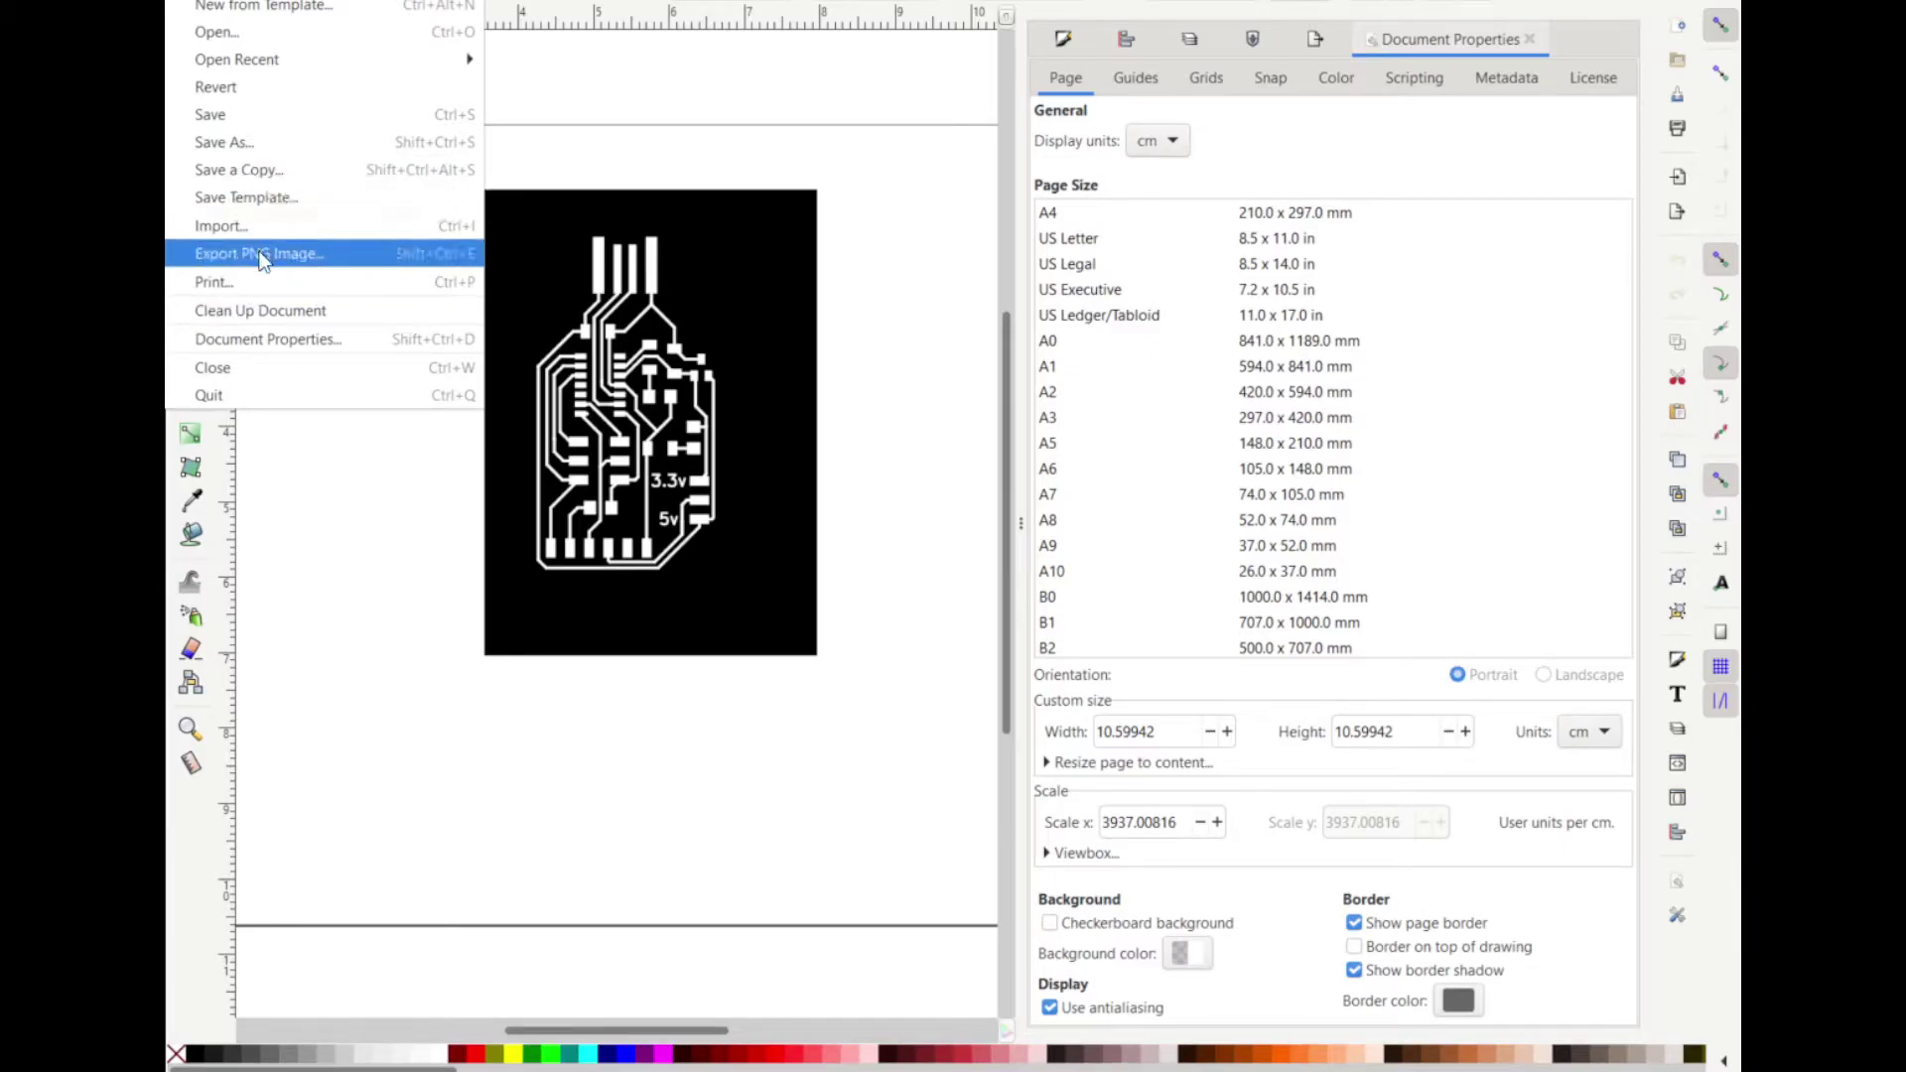
pyautogui.click(338, 254)
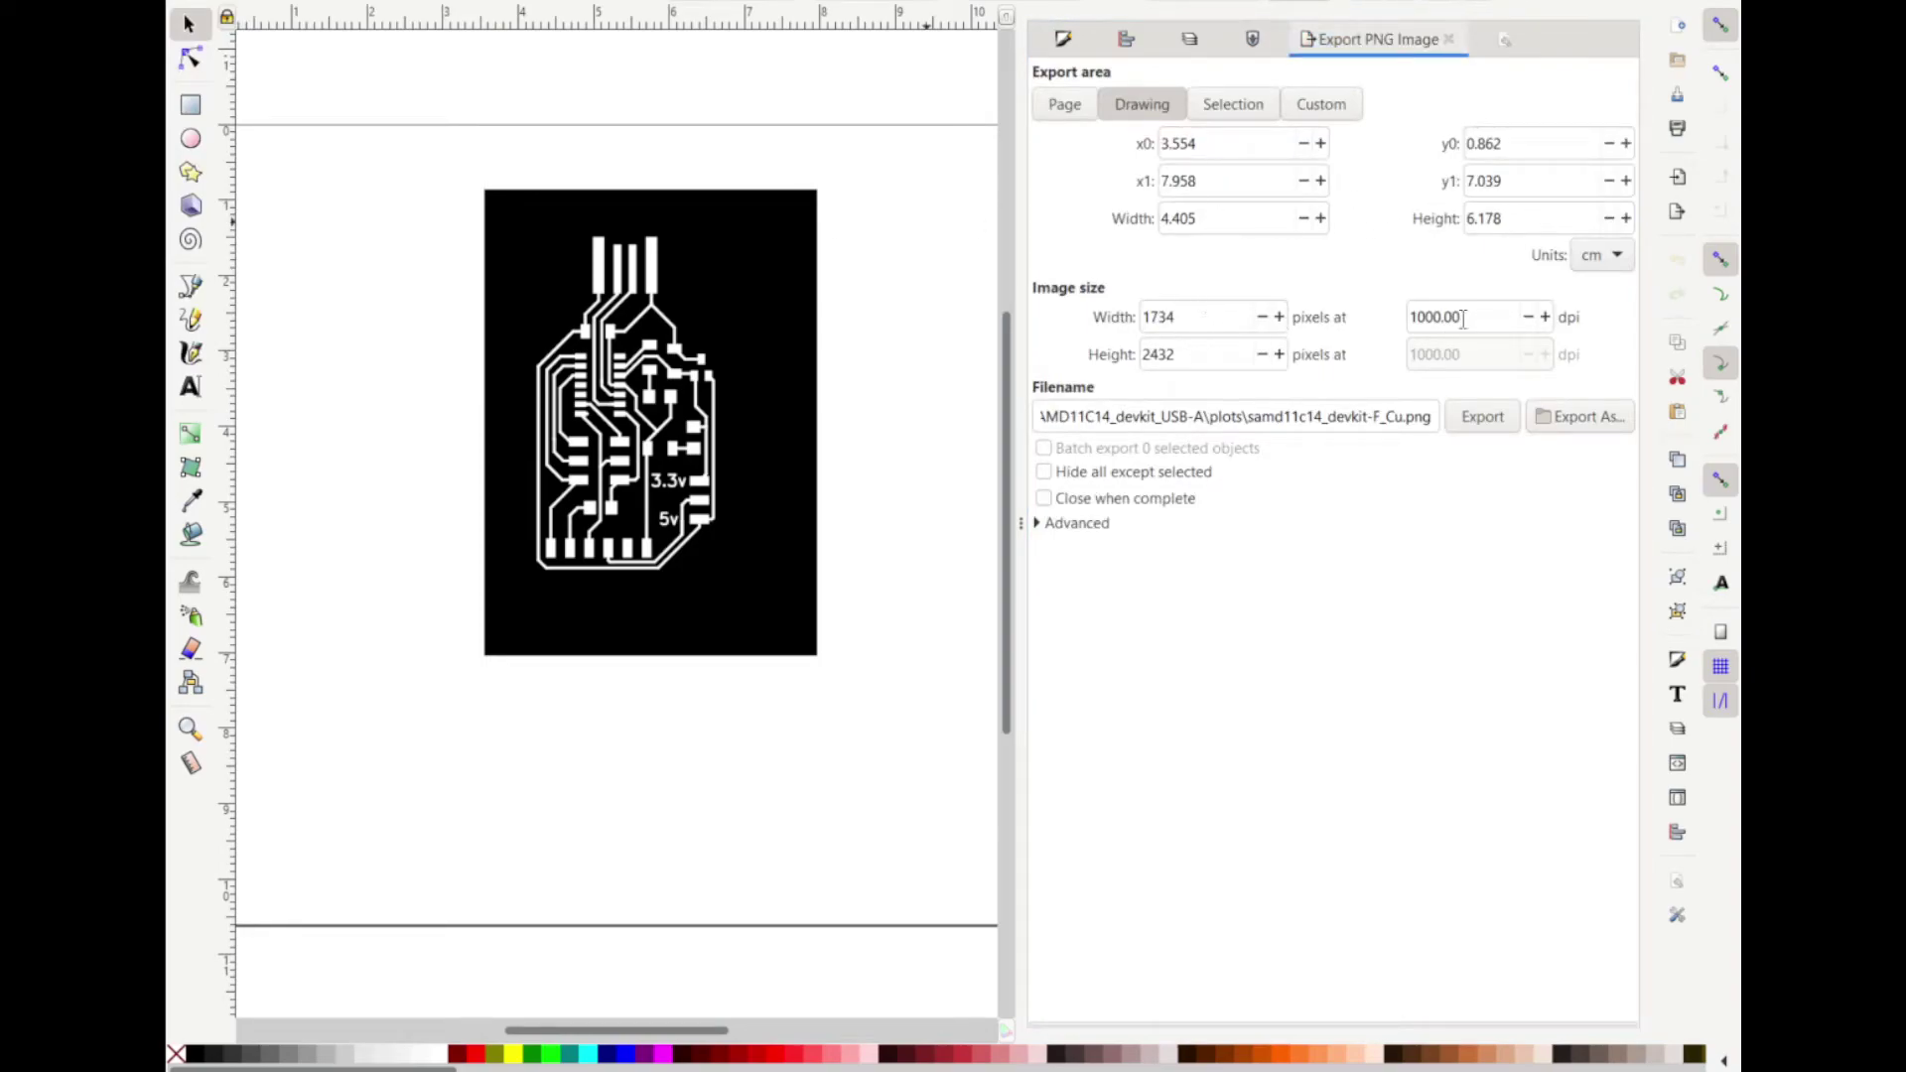
pyautogui.moveTo(1457, 318); pyautogui.dragTo(1402, 319)
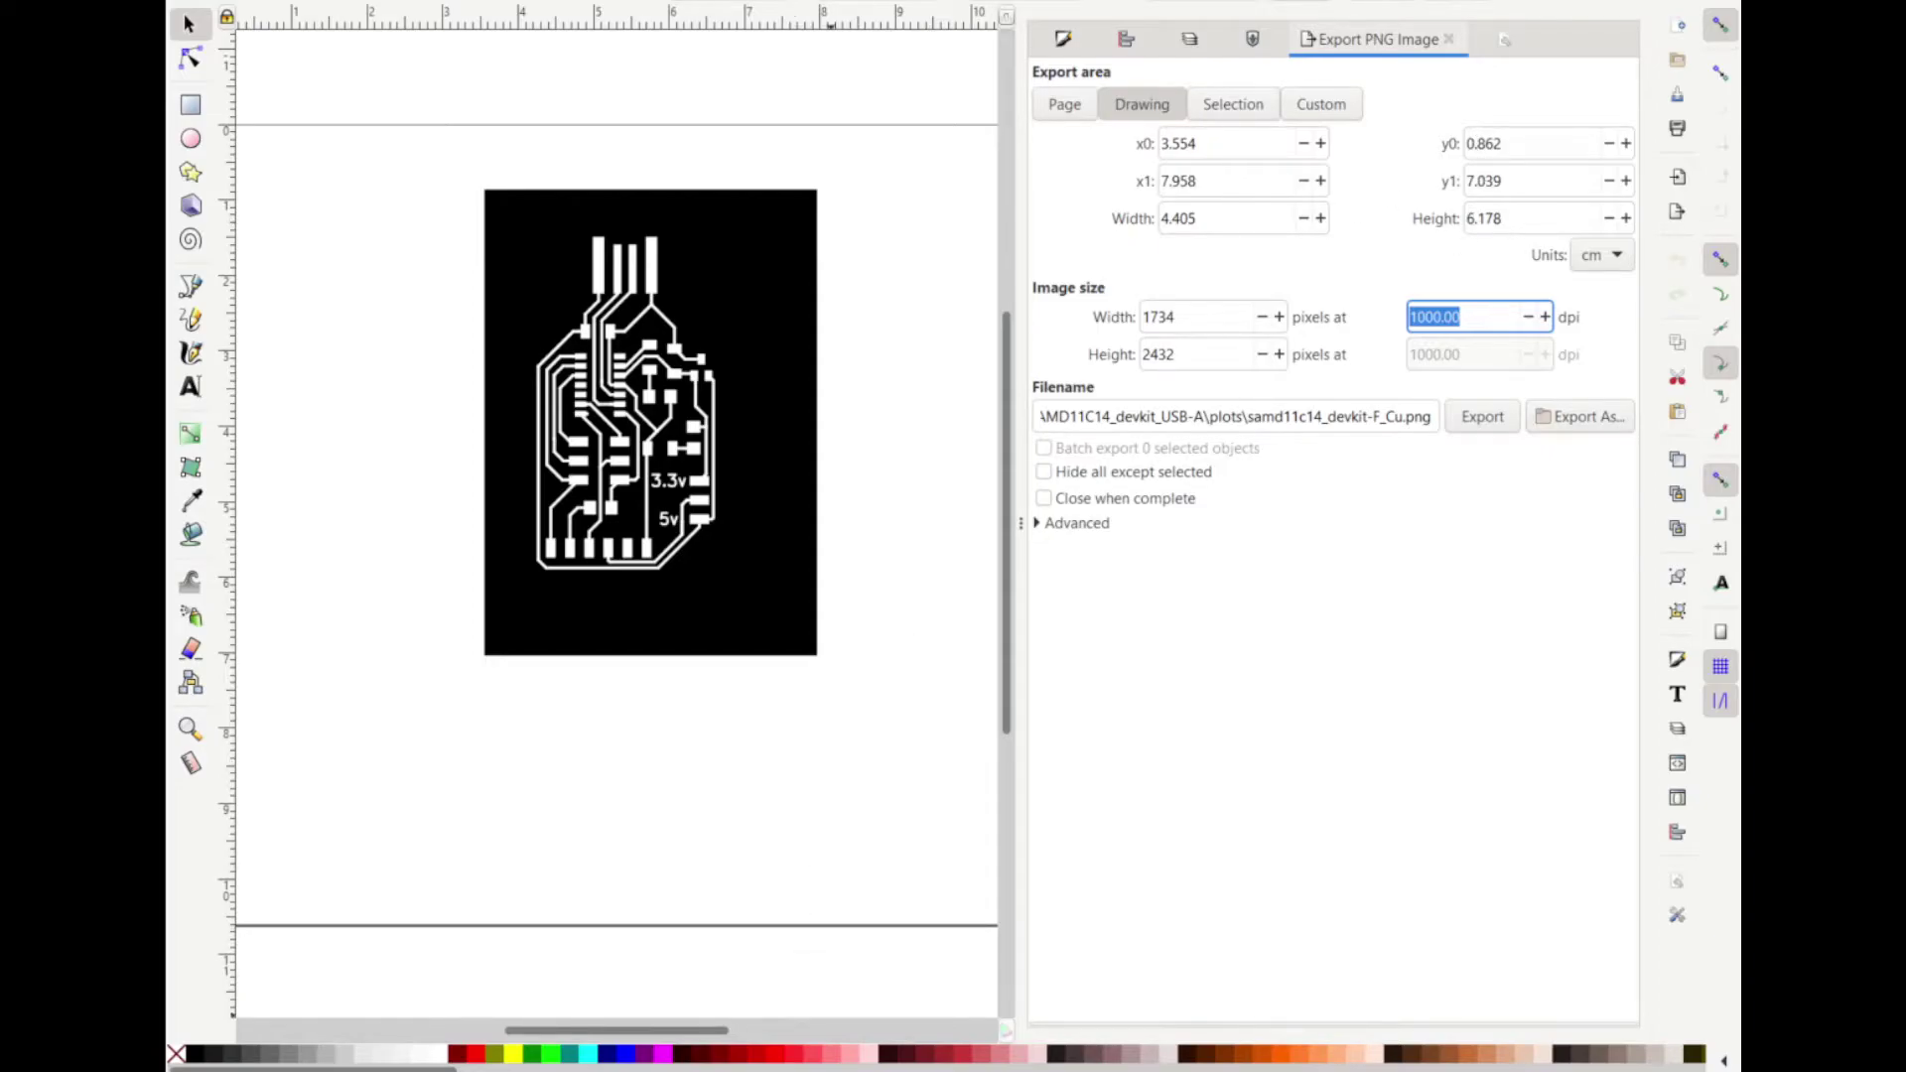
pyautogui.click(829, 982)
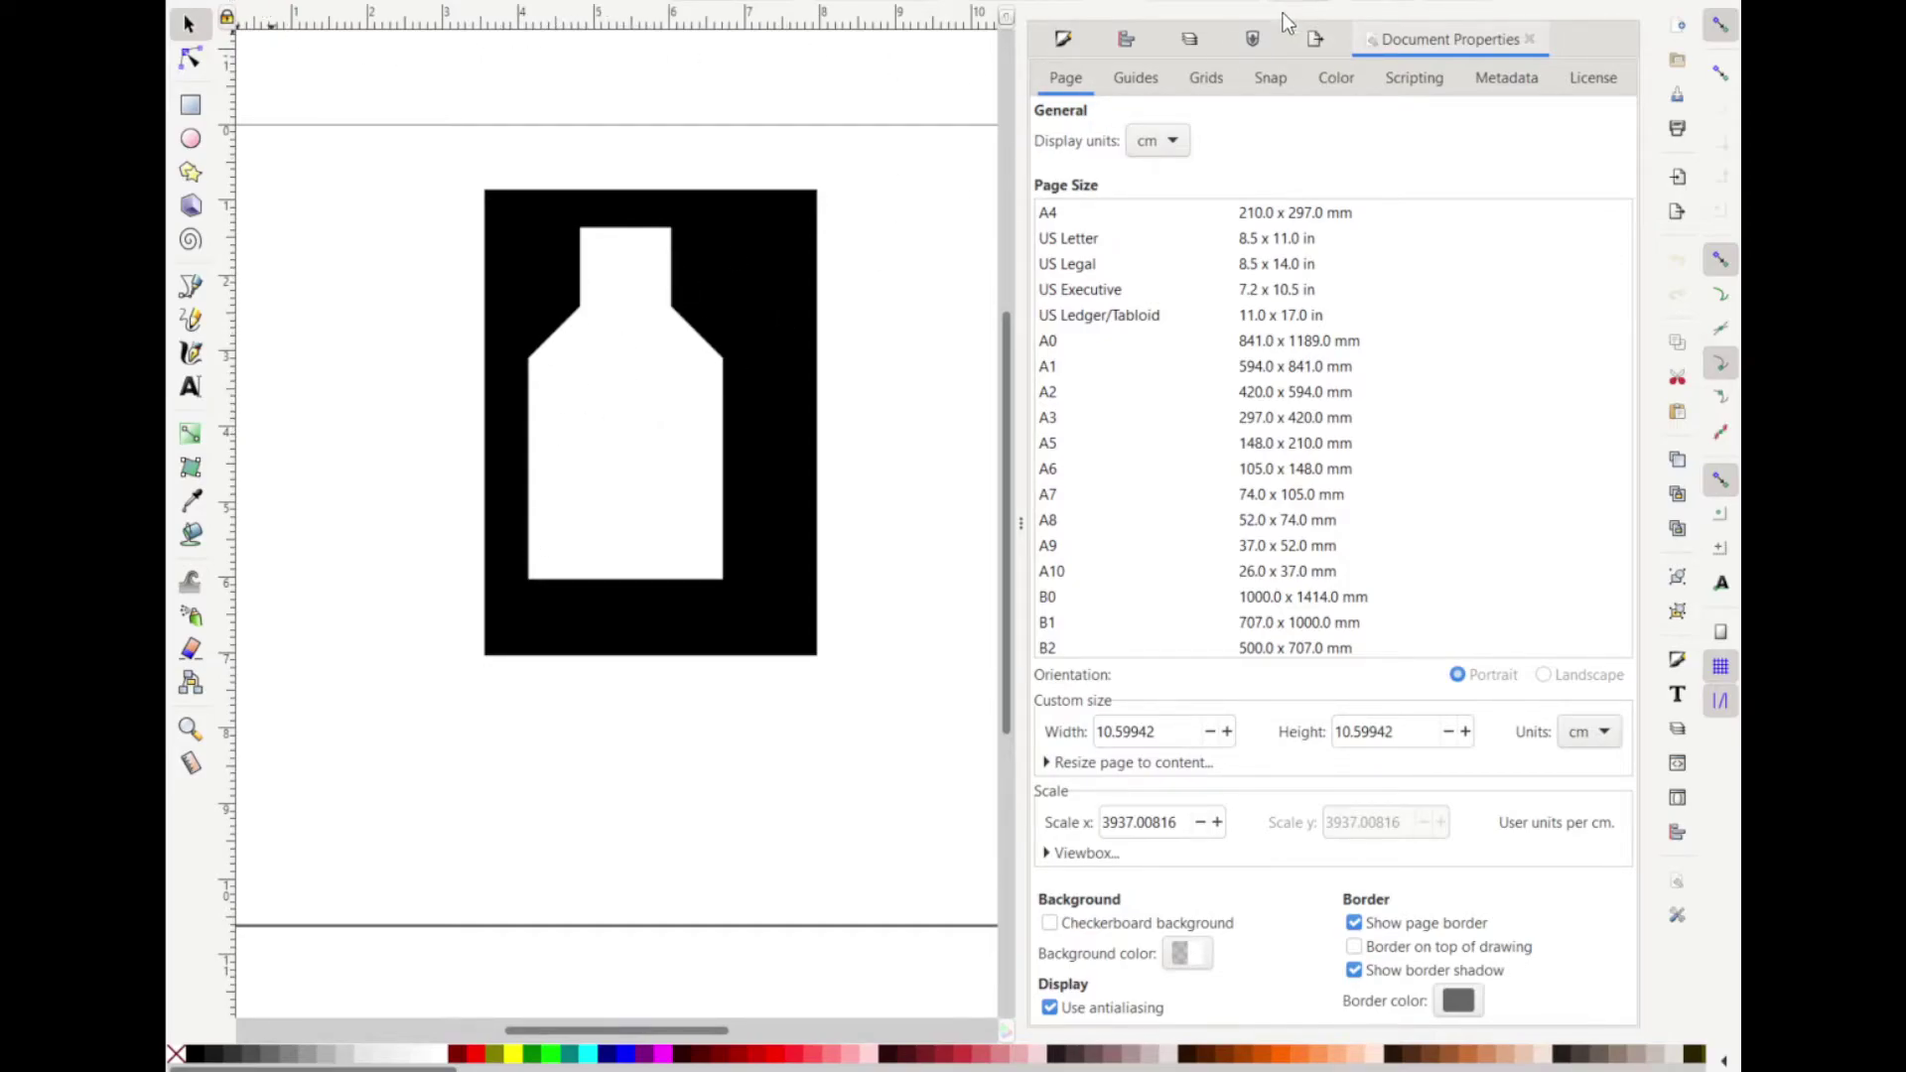
# Export the board outline at 1000 dpi as samd11c14_devkit-Eco2_User.png
pyautogui.click(1313, 40)
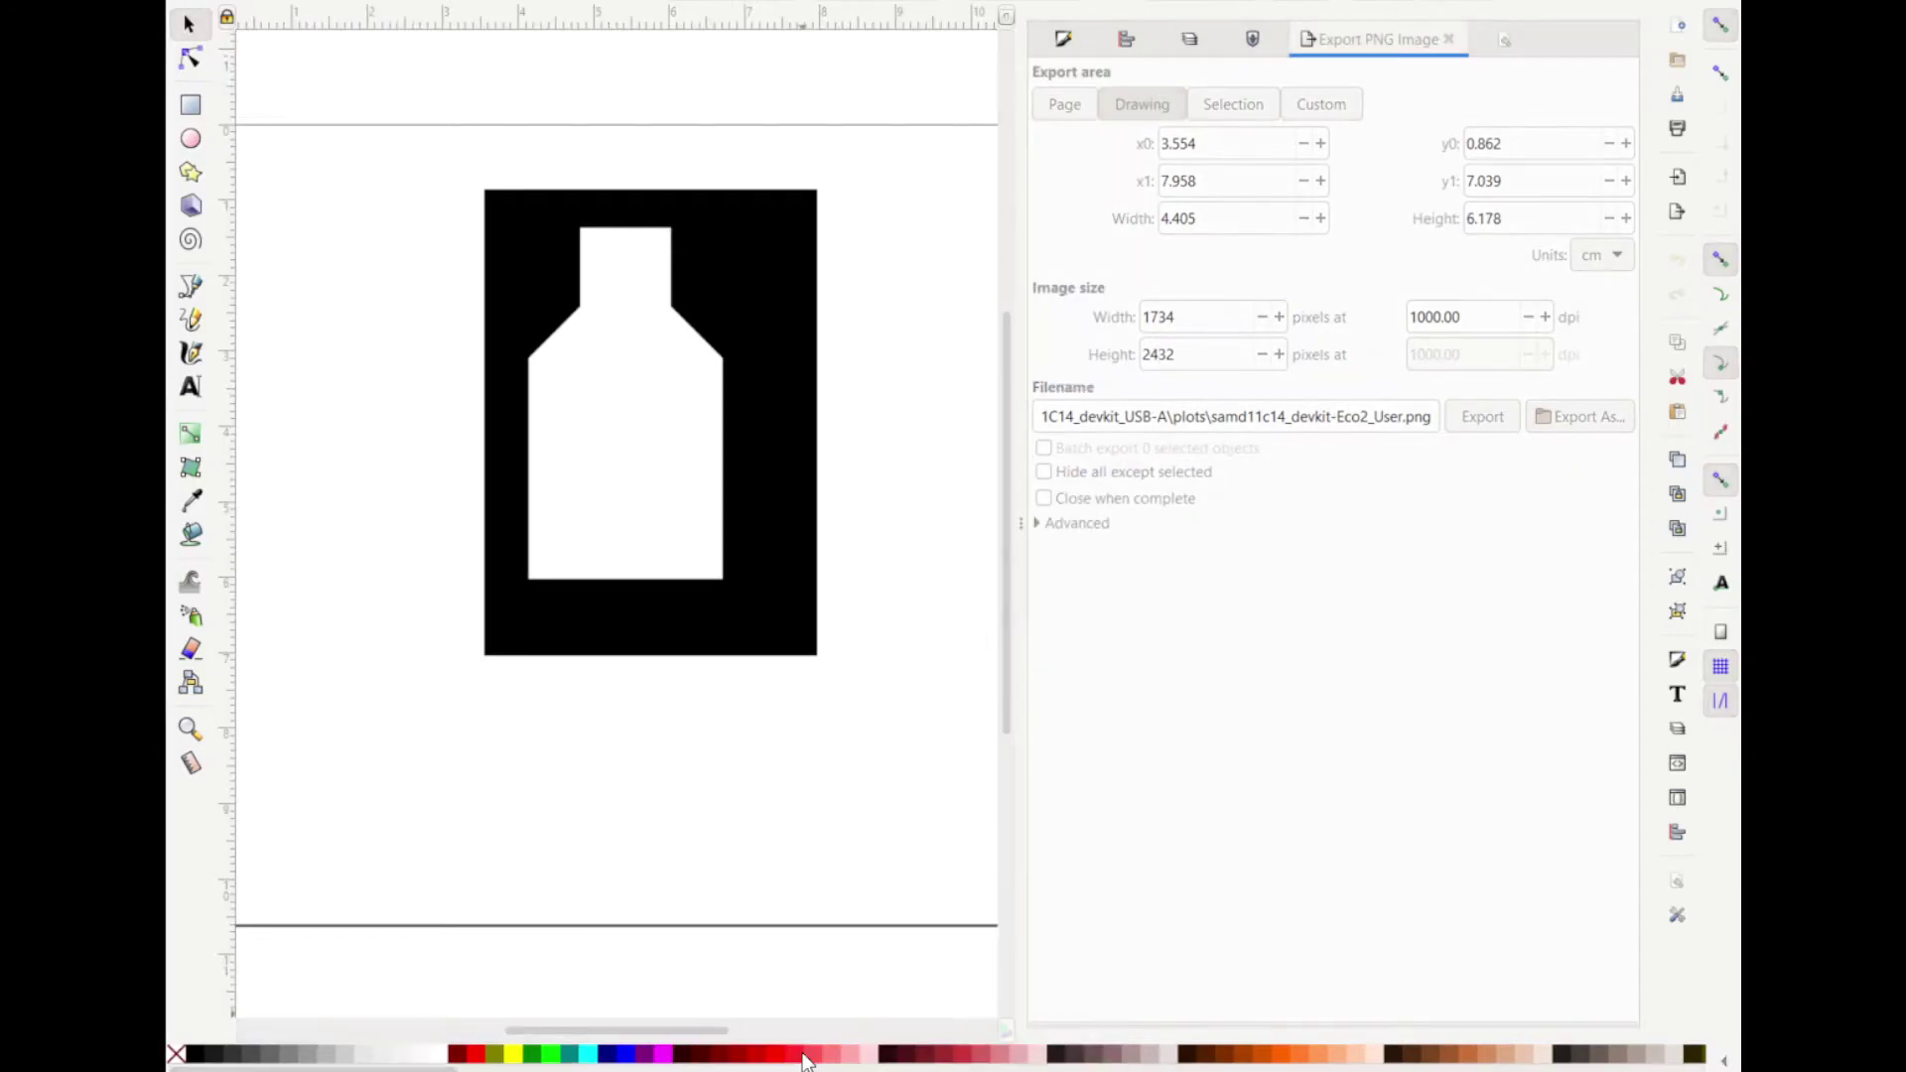
pyautogui.click(988, 987)
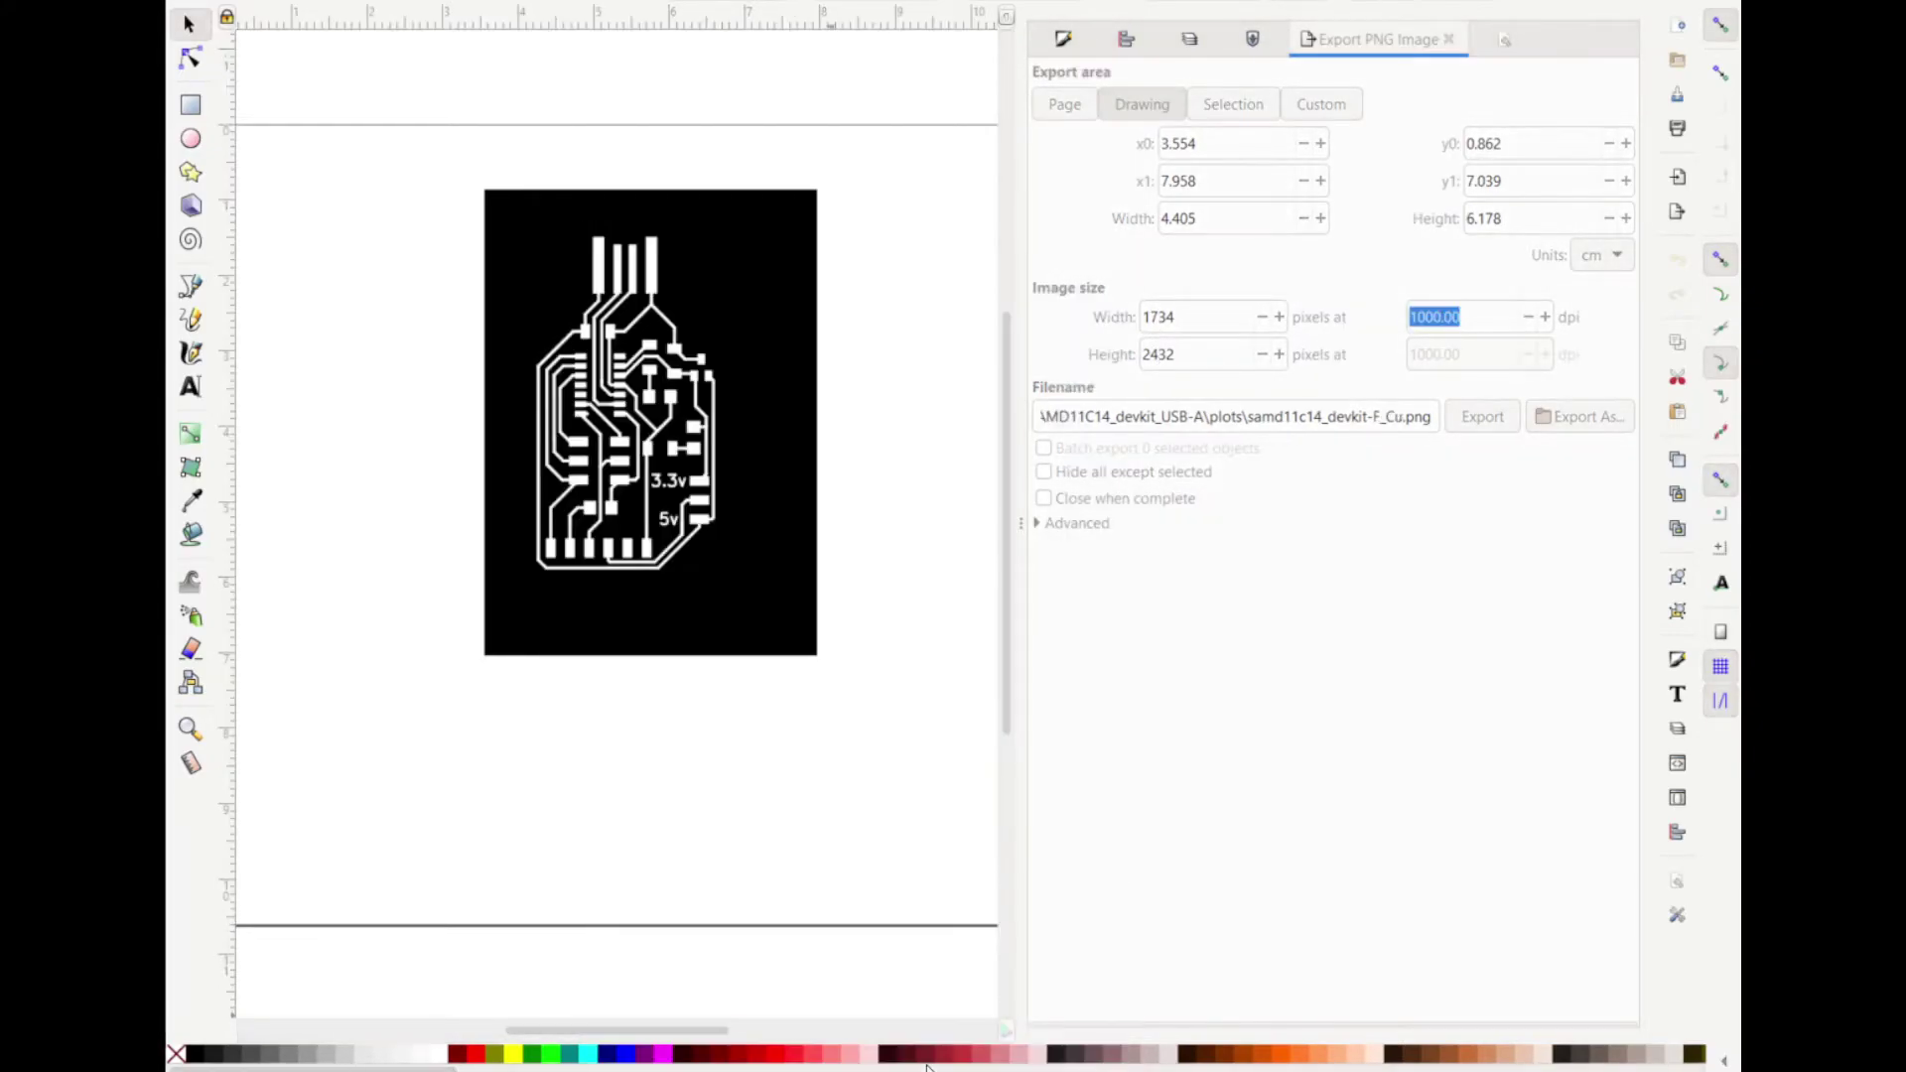
pyautogui.click(655, 1003)
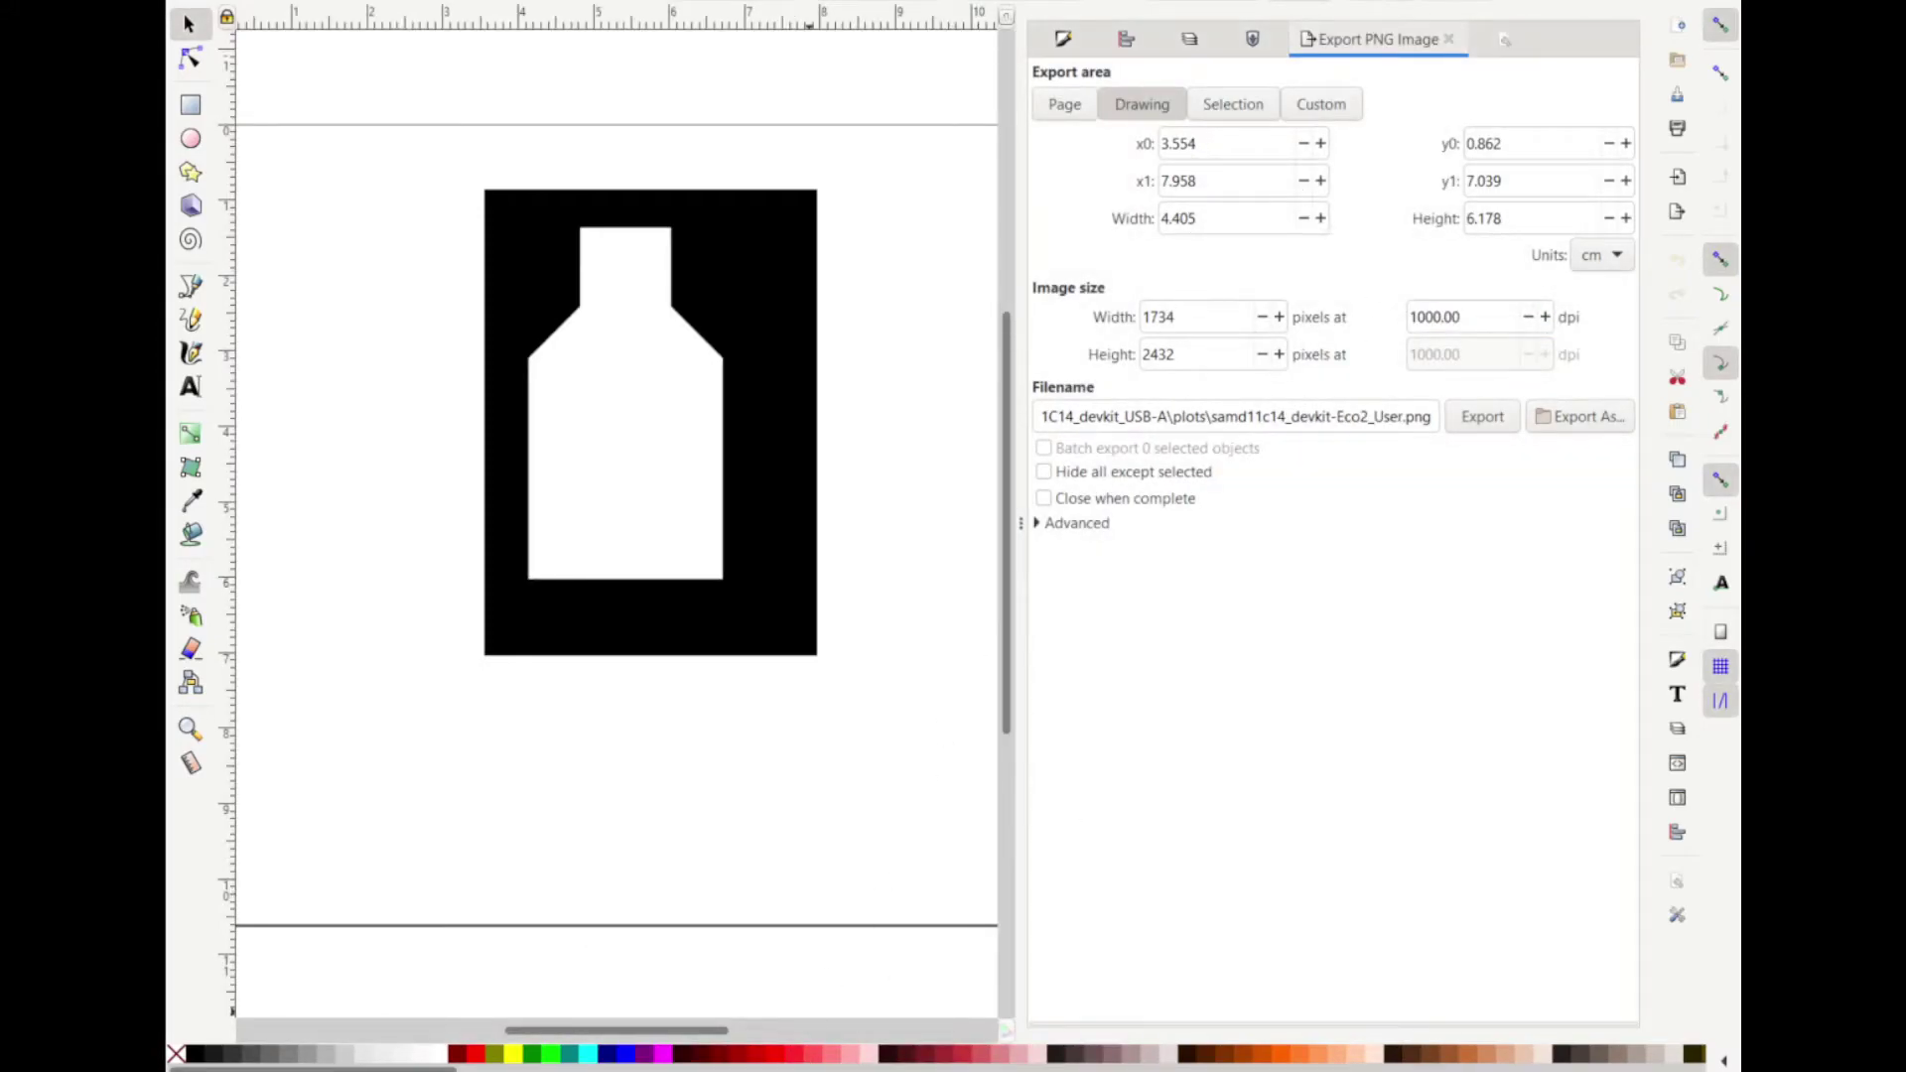
pyautogui.click(988, 988)
pyautogui.moveTo(860, 1064)
pyautogui.click(675, 992)
pyautogui.moveTo(1477, 319); pyautogui.dragTo(1380, 318)
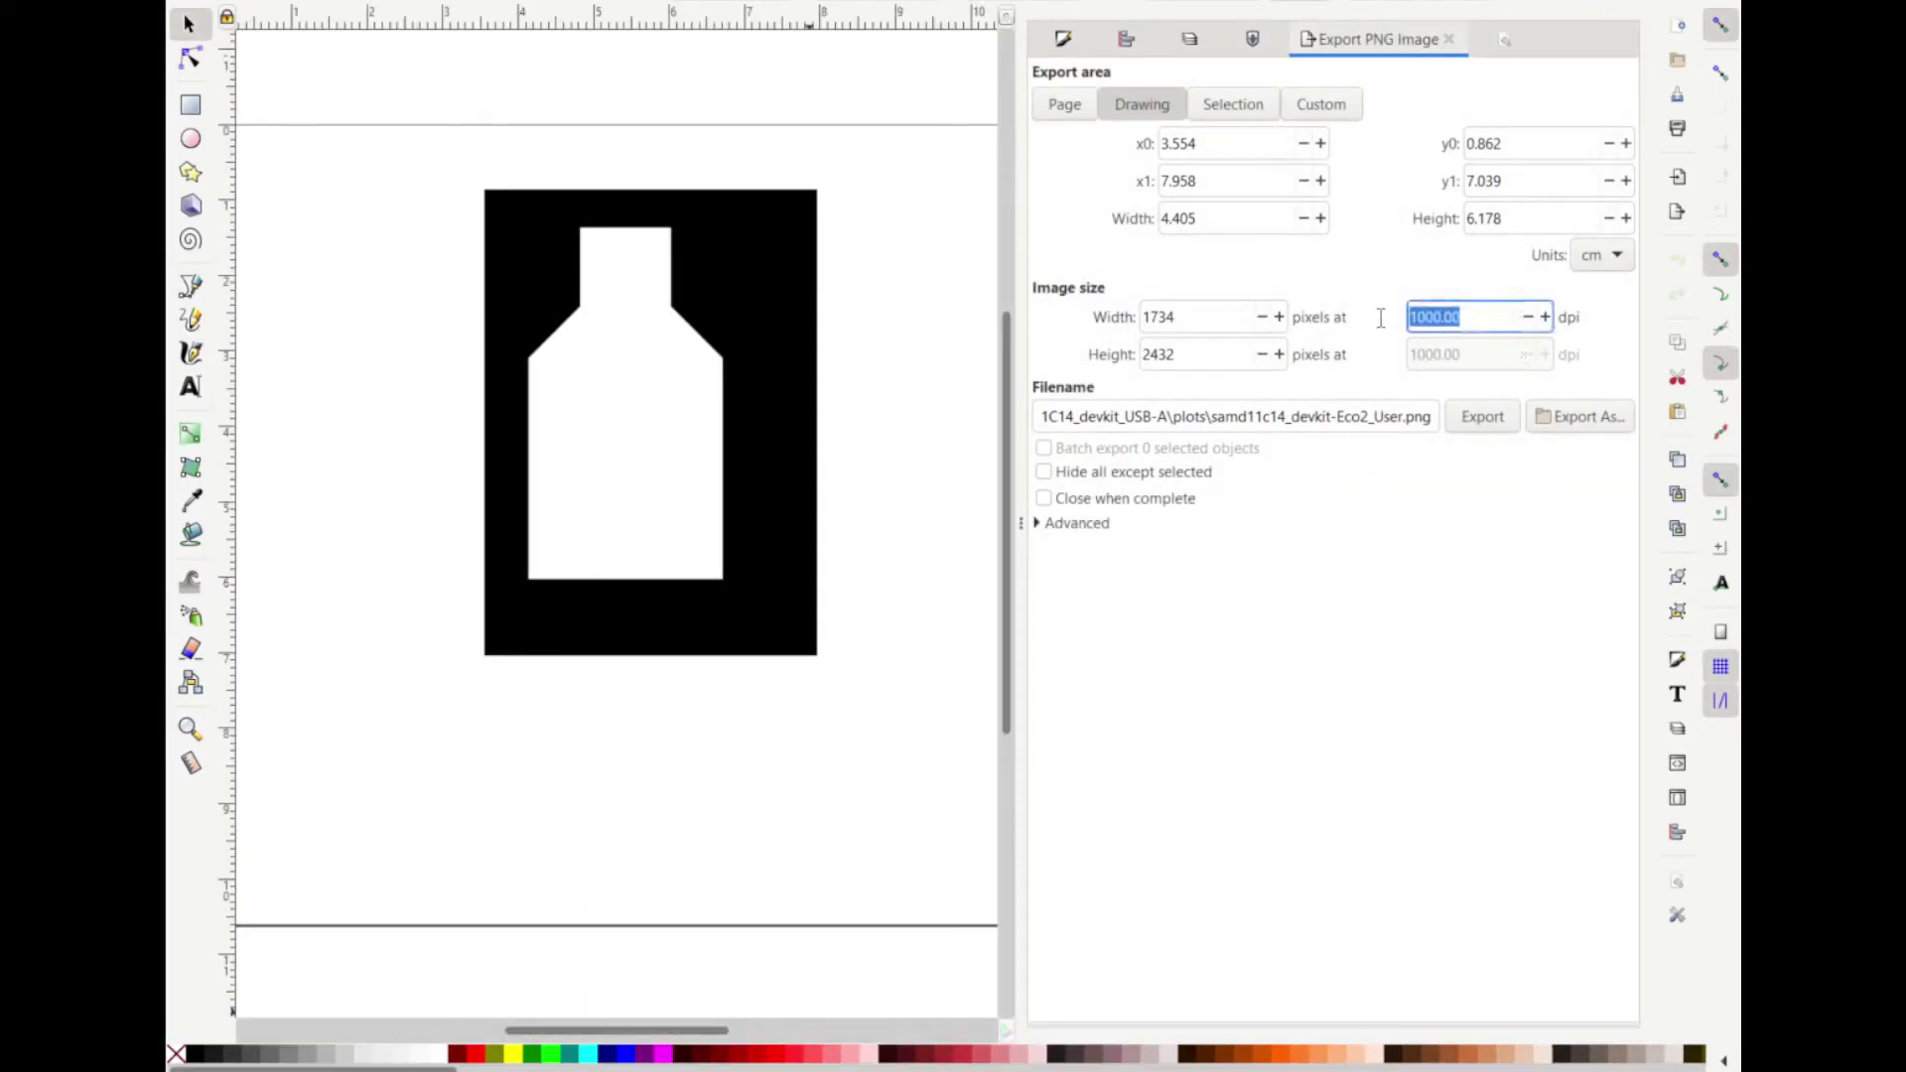
pyautogui.click(1480, 417)
# Check the plots folder for the new PNG, then close the outline drawing without saving
pyautogui.hotkey('alt', 'Tab')
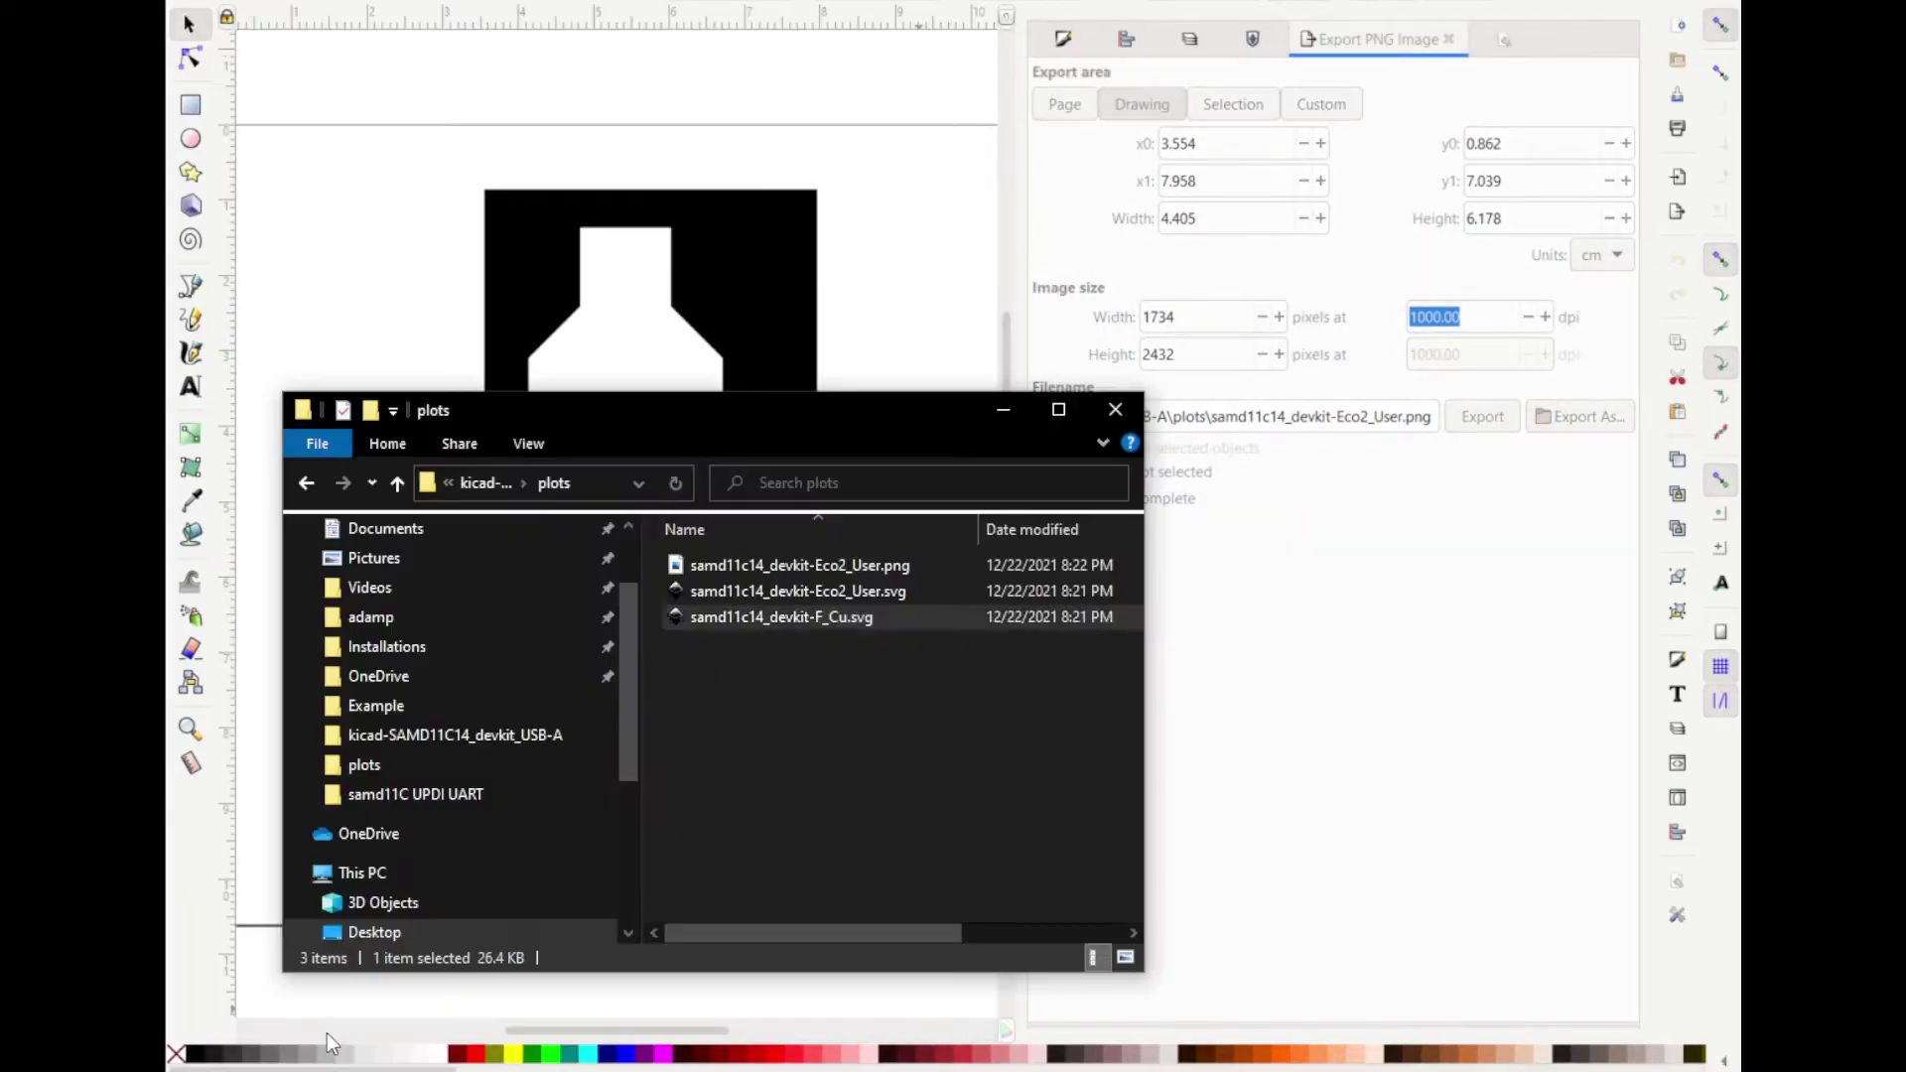
pyautogui.click(1372, 632)
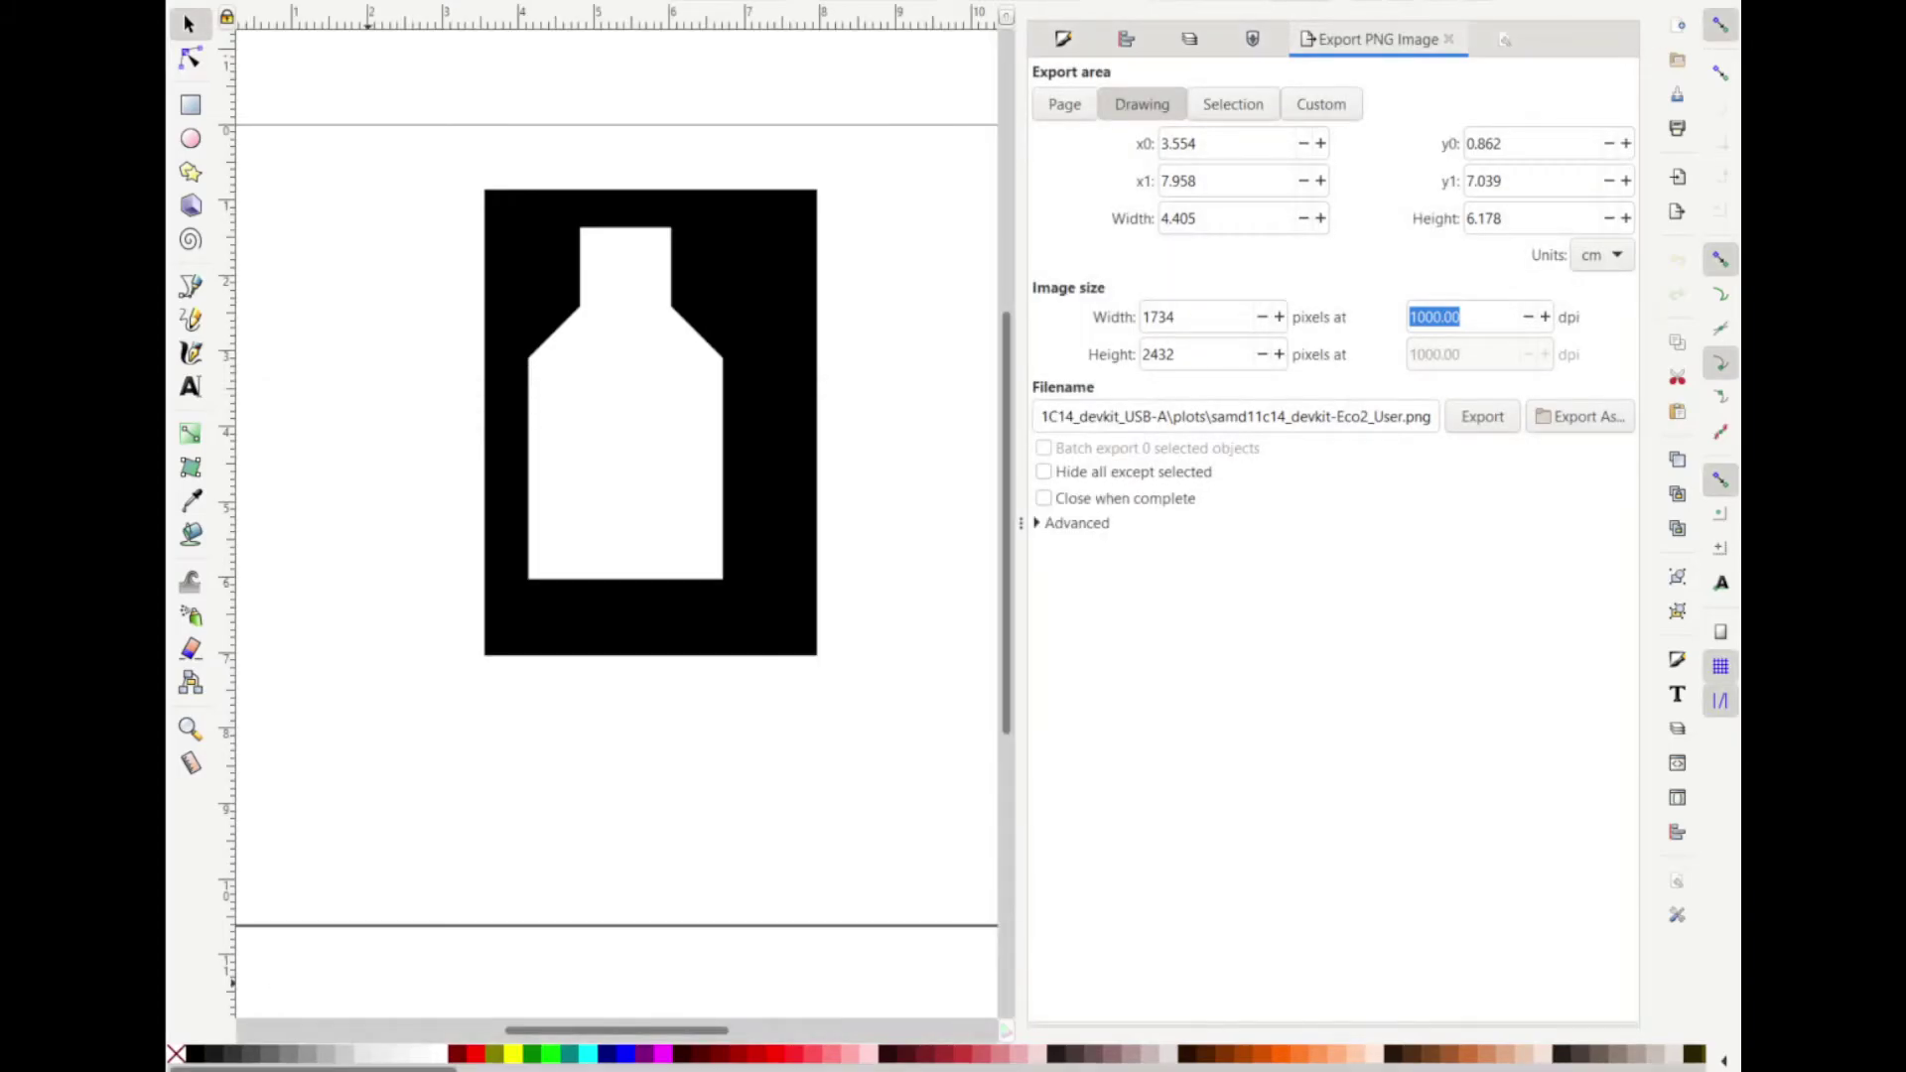
pyautogui.hotkey('ctrl', 'w')
pyautogui.click(837, 608)
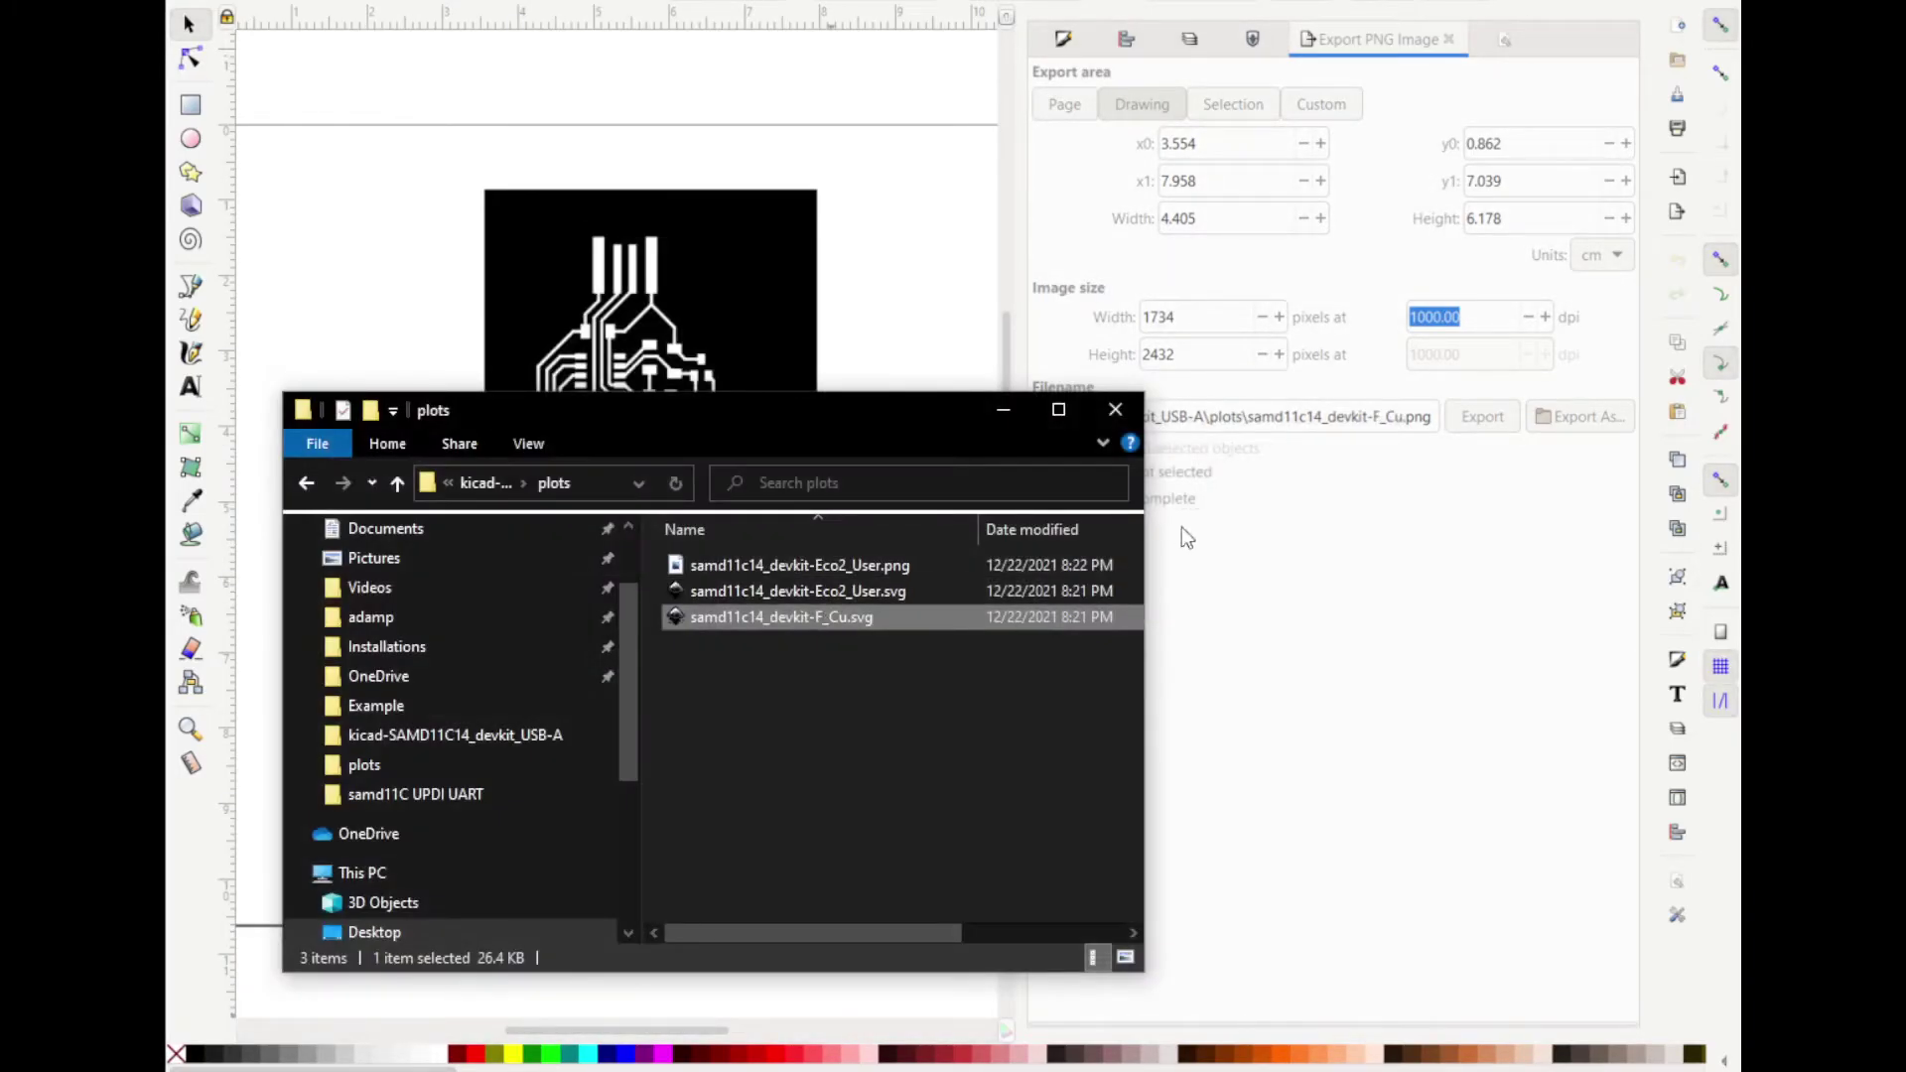
# Export the trace drawing as samd11c14_devkit-F_Cu.png and close it without saving
pyautogui.click(1181, 527)
pyautogui.click(1479, 421)
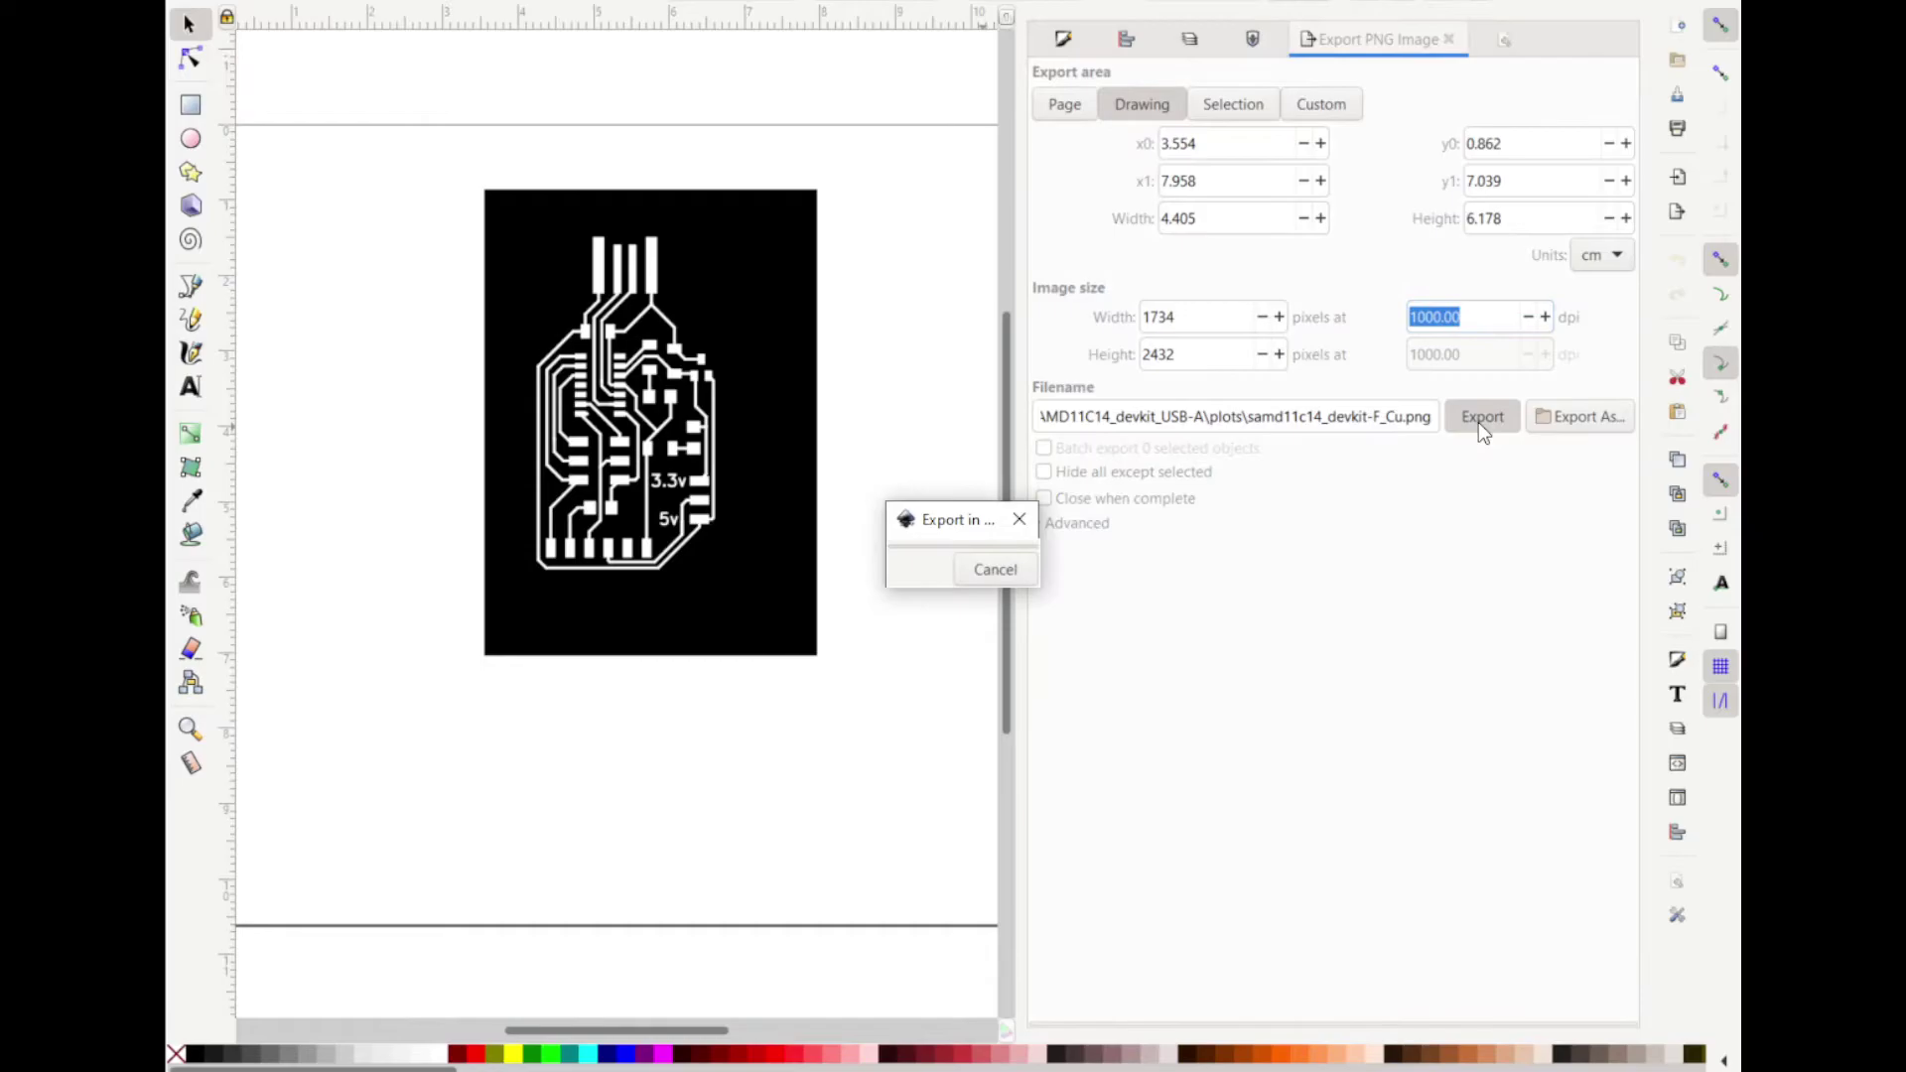
pyautogui.hotkey('ctrl', 'w')
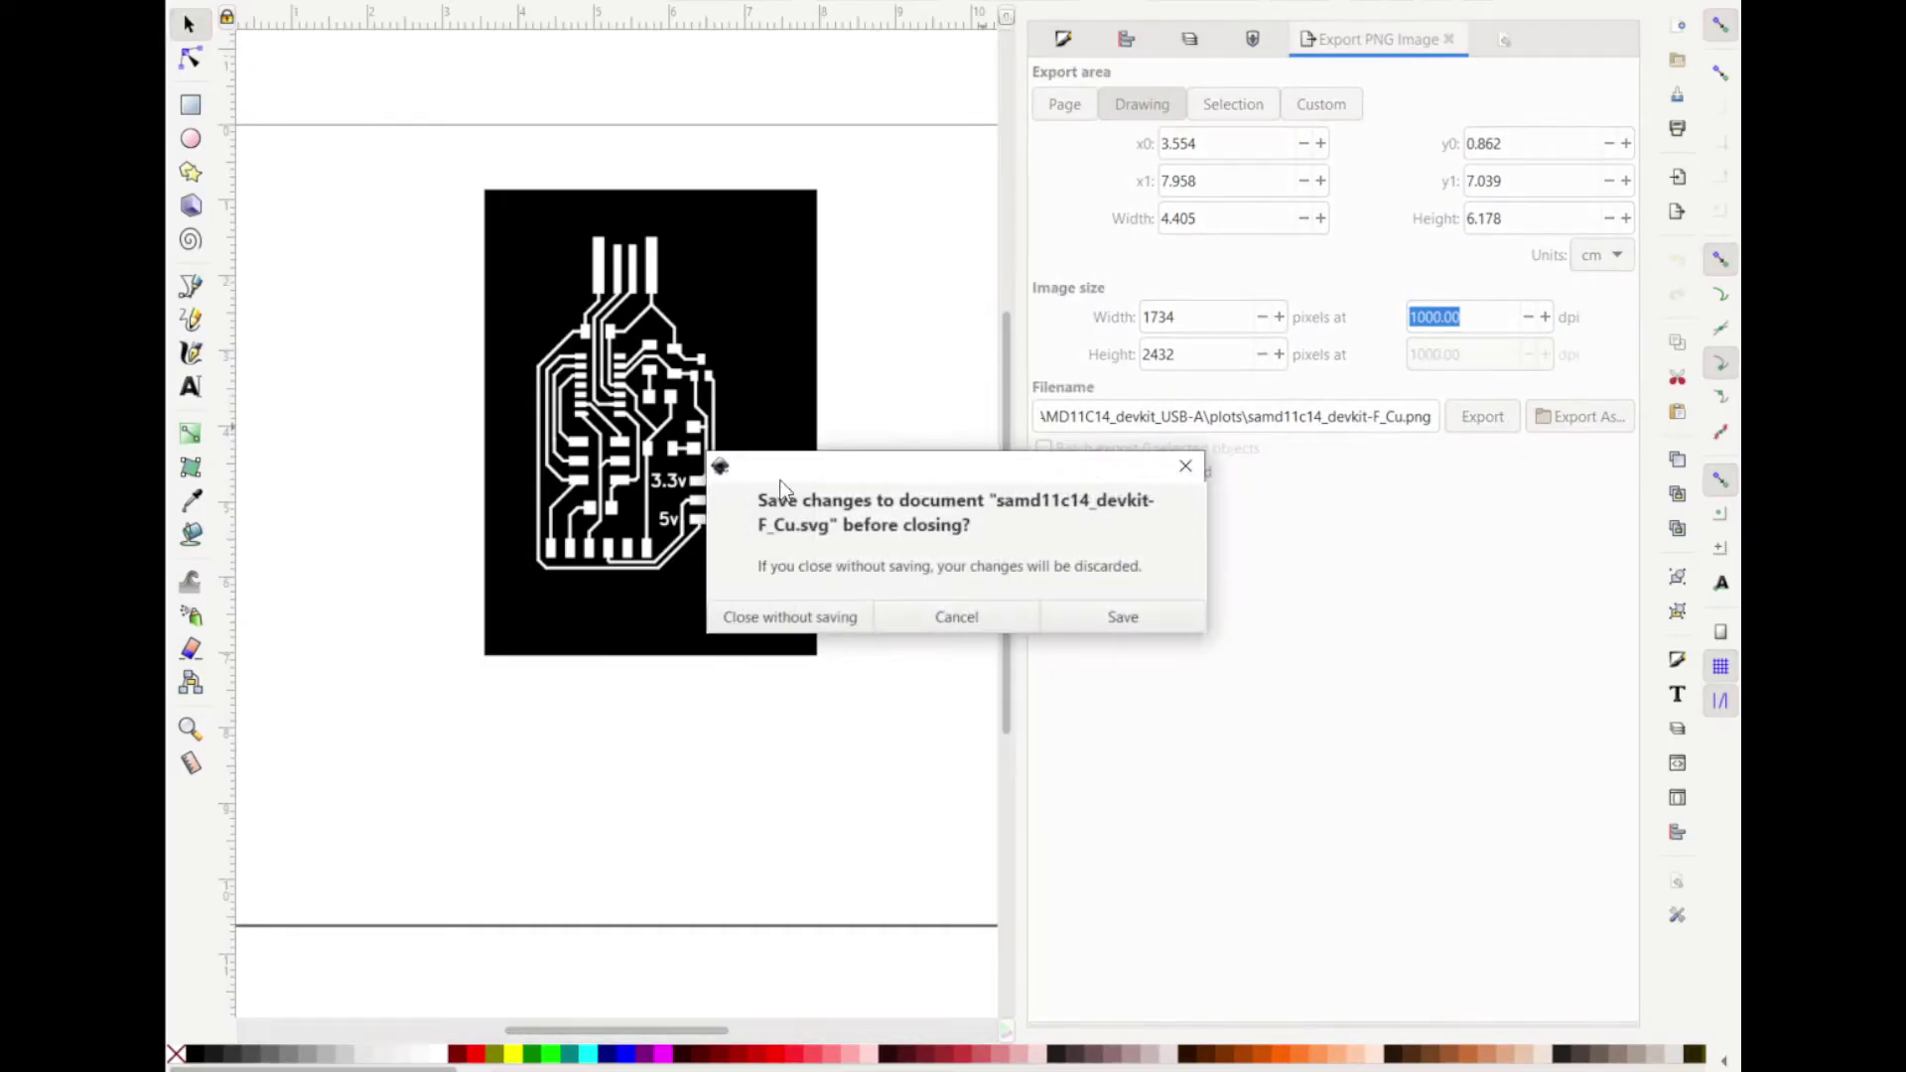
pyautogui.click(774, 615)
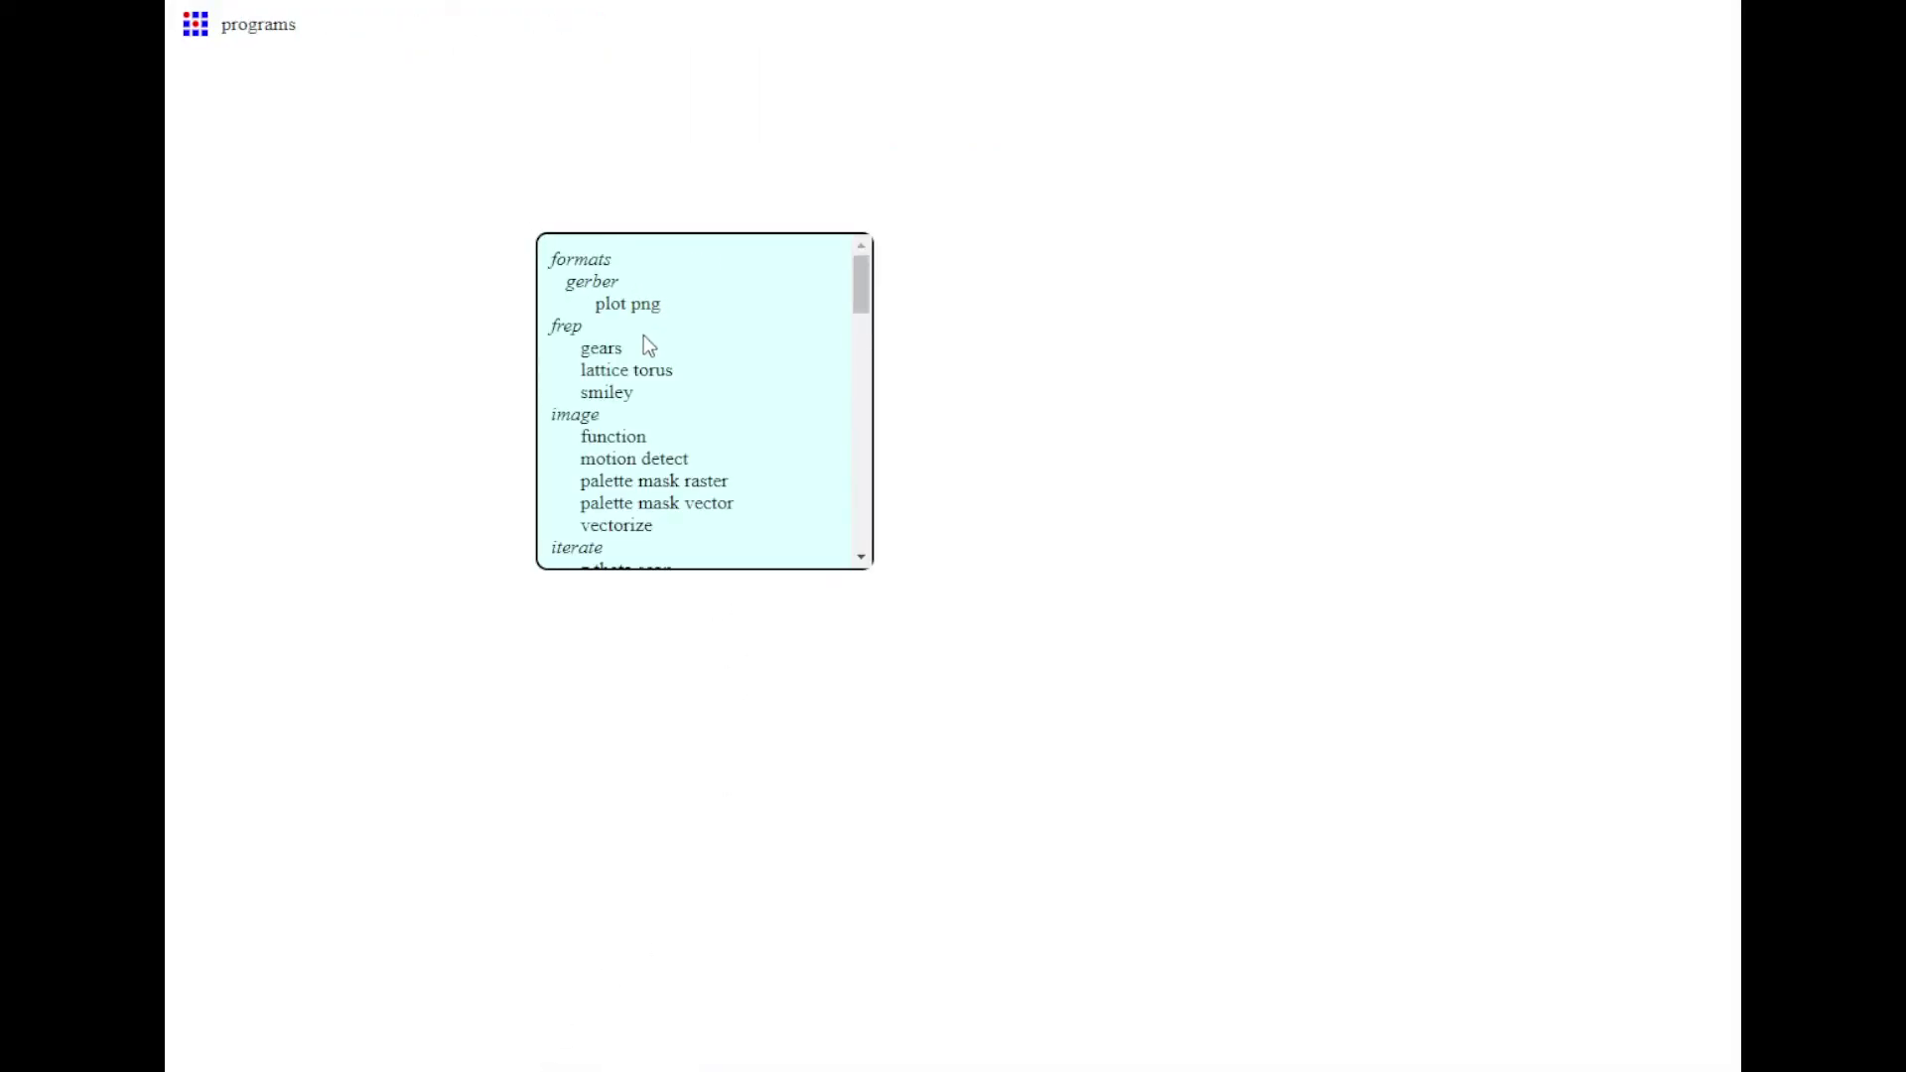
# Scroll the Mods programs list down to the Roland SRM-20 mill programs
pyautogui.scroll(-5, 641, 340)
pyautogui.scroll(-1, 639, 348)
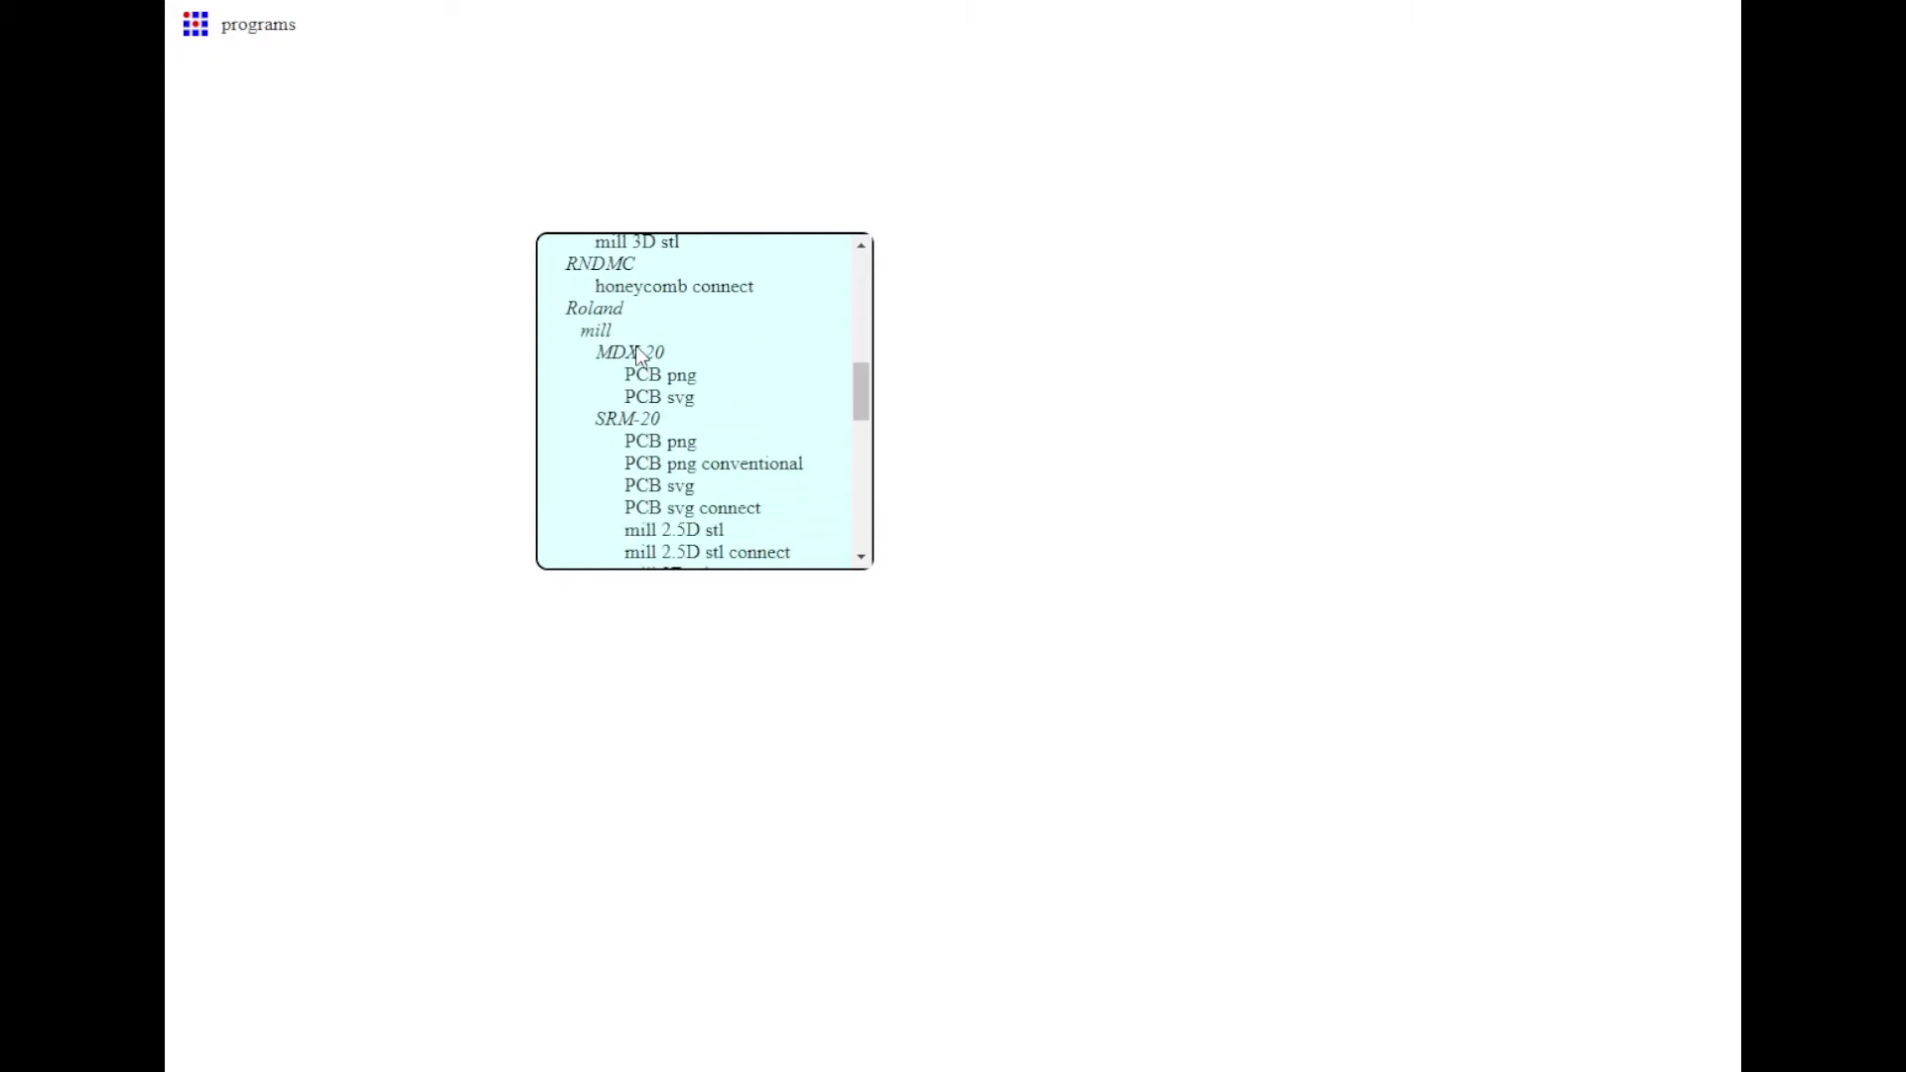
# Open the SRM-20 PCB png program, load the F_Cu SVG, and enter 1000 dpi
pyautogui.click(674, 446)
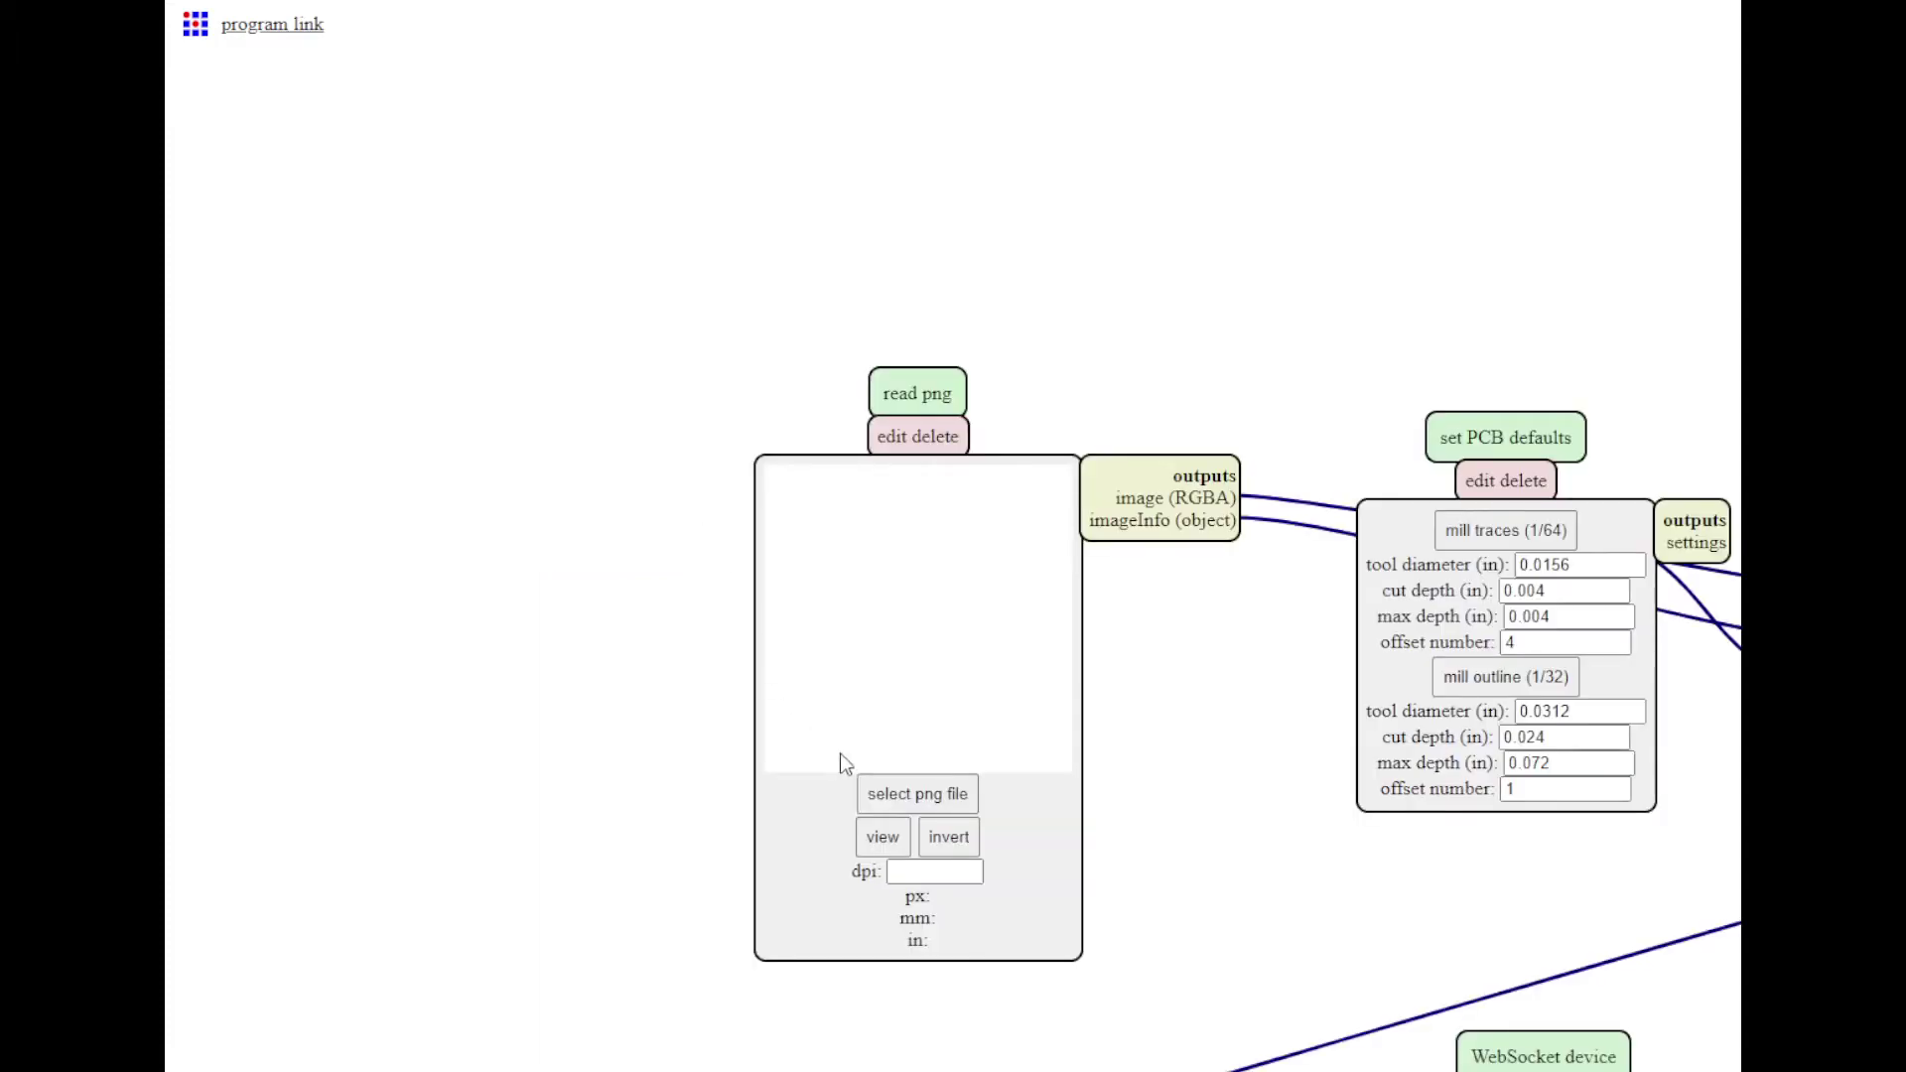
pyautogui.click(917, 793)
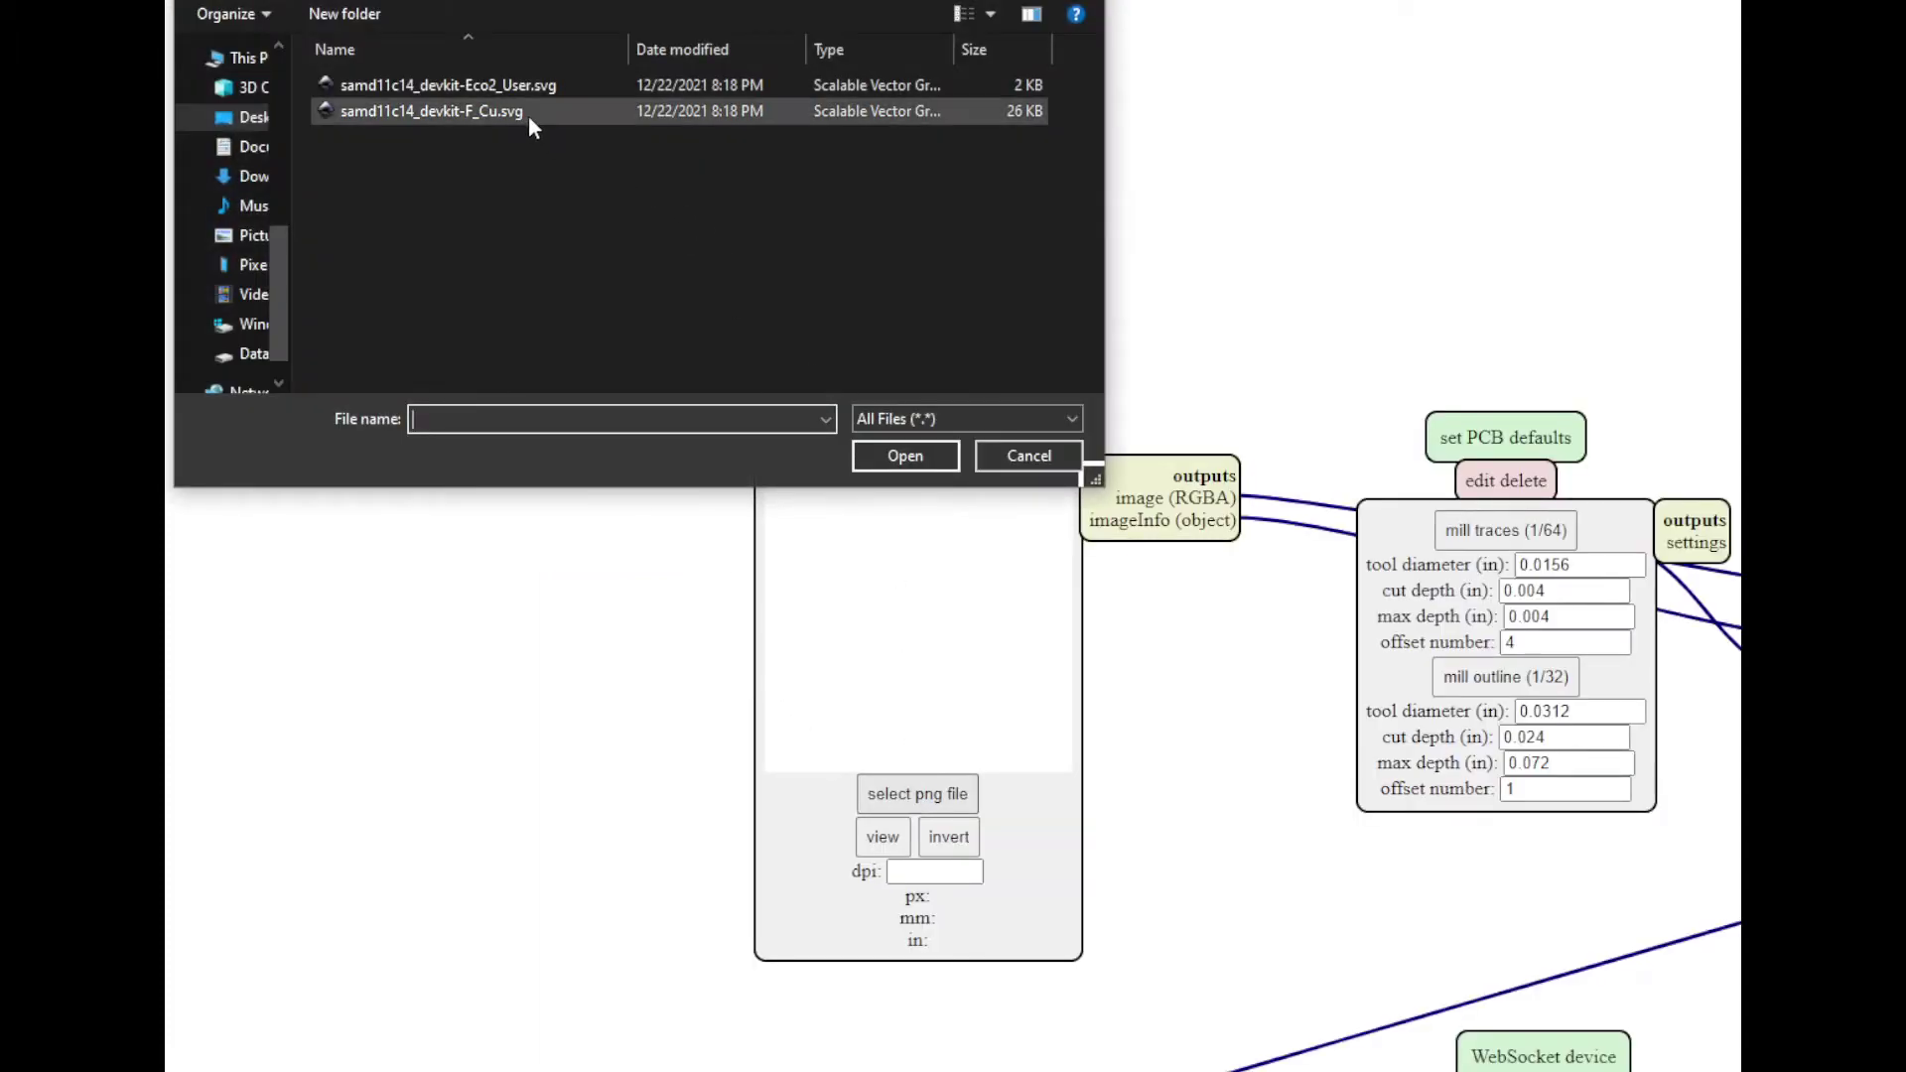
pyautogui.click(526, 111)
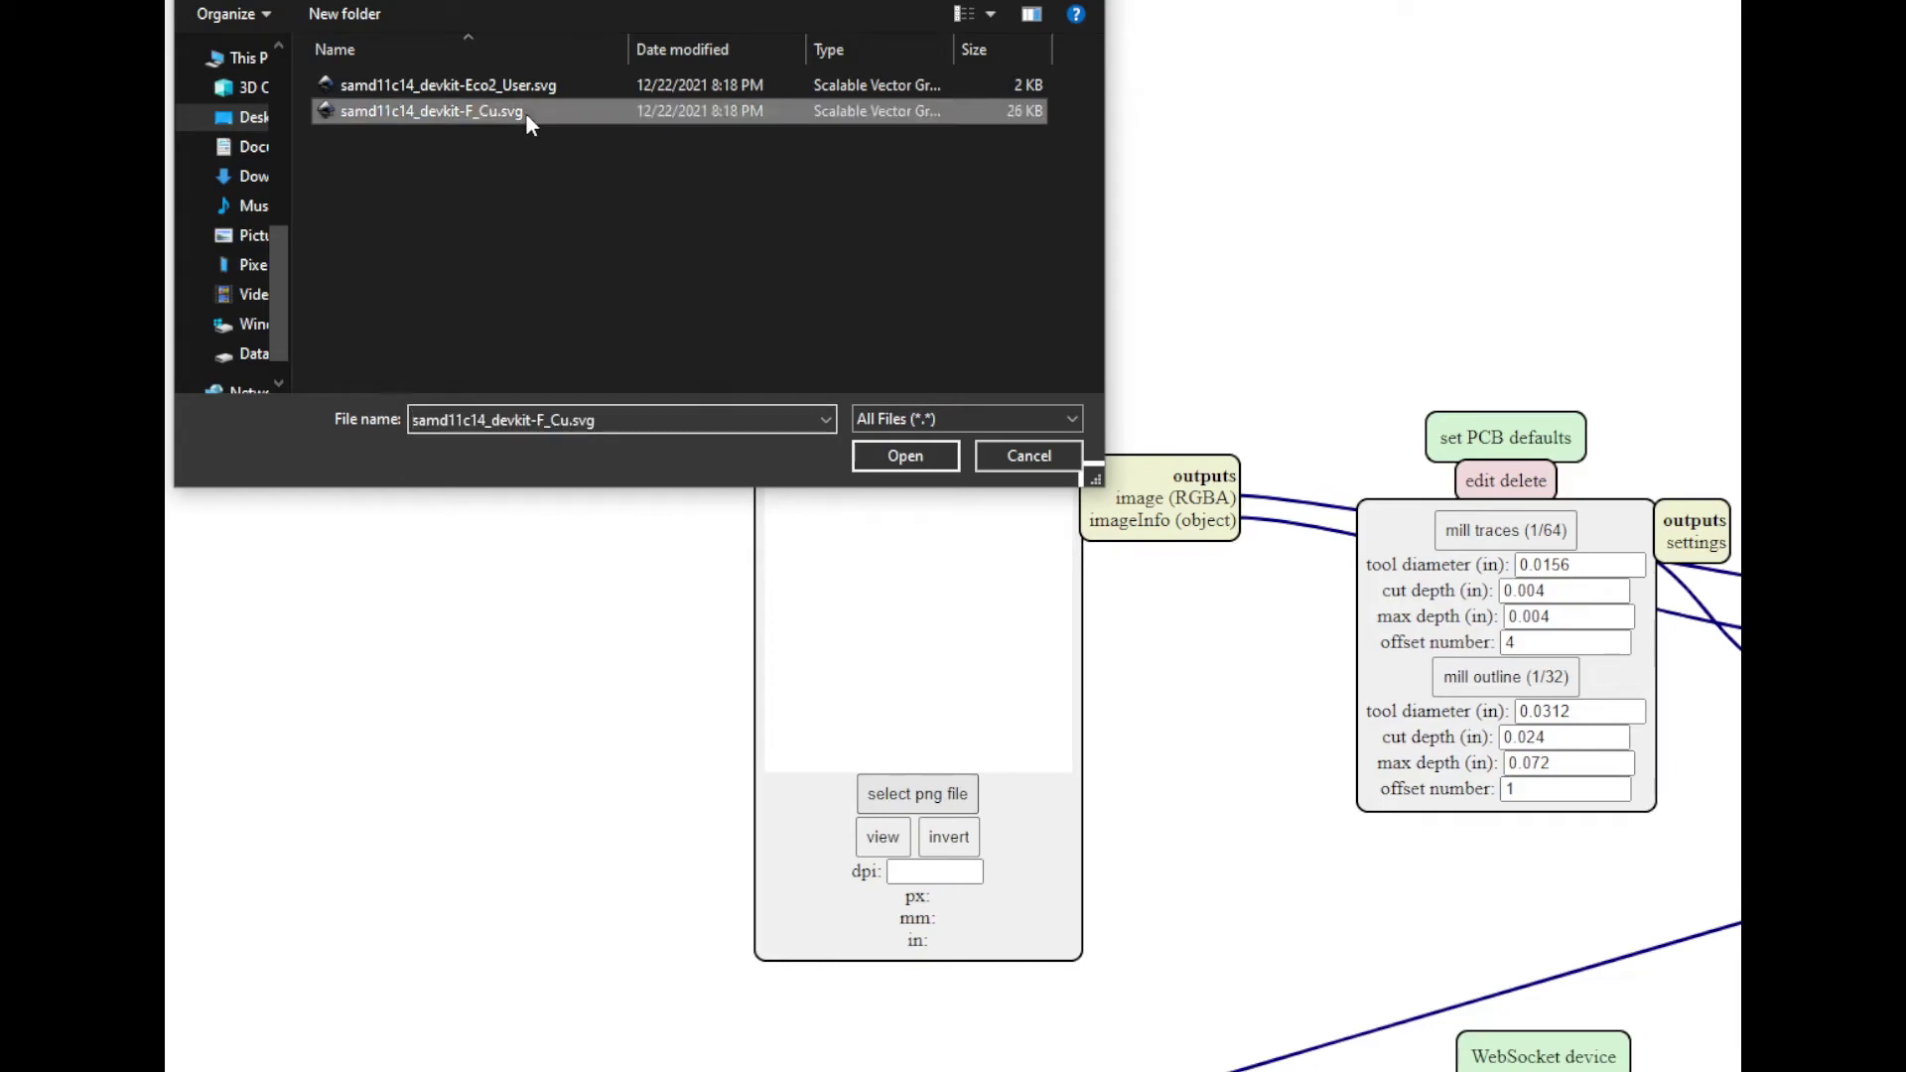
pyautogui.click(903, 458)
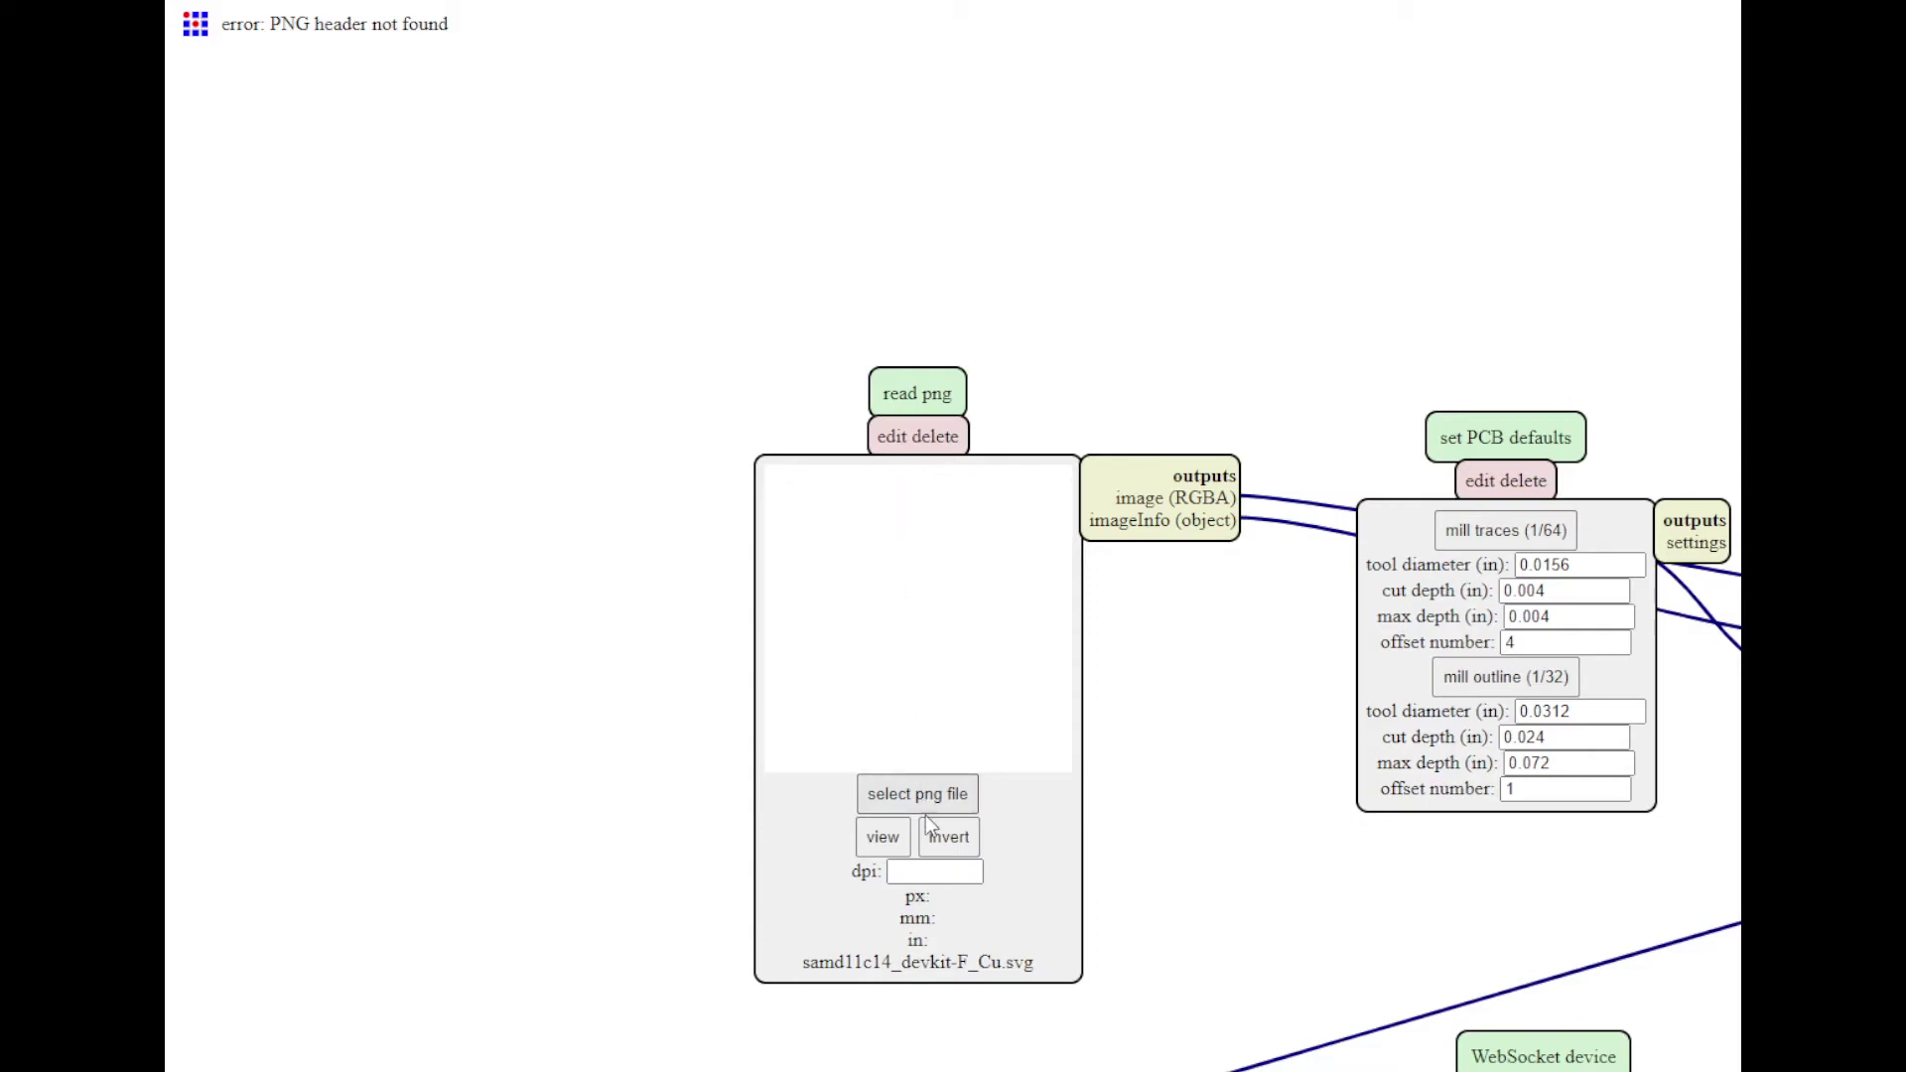
pyautogui.click(922, 874)
pyautogui.write('1000')
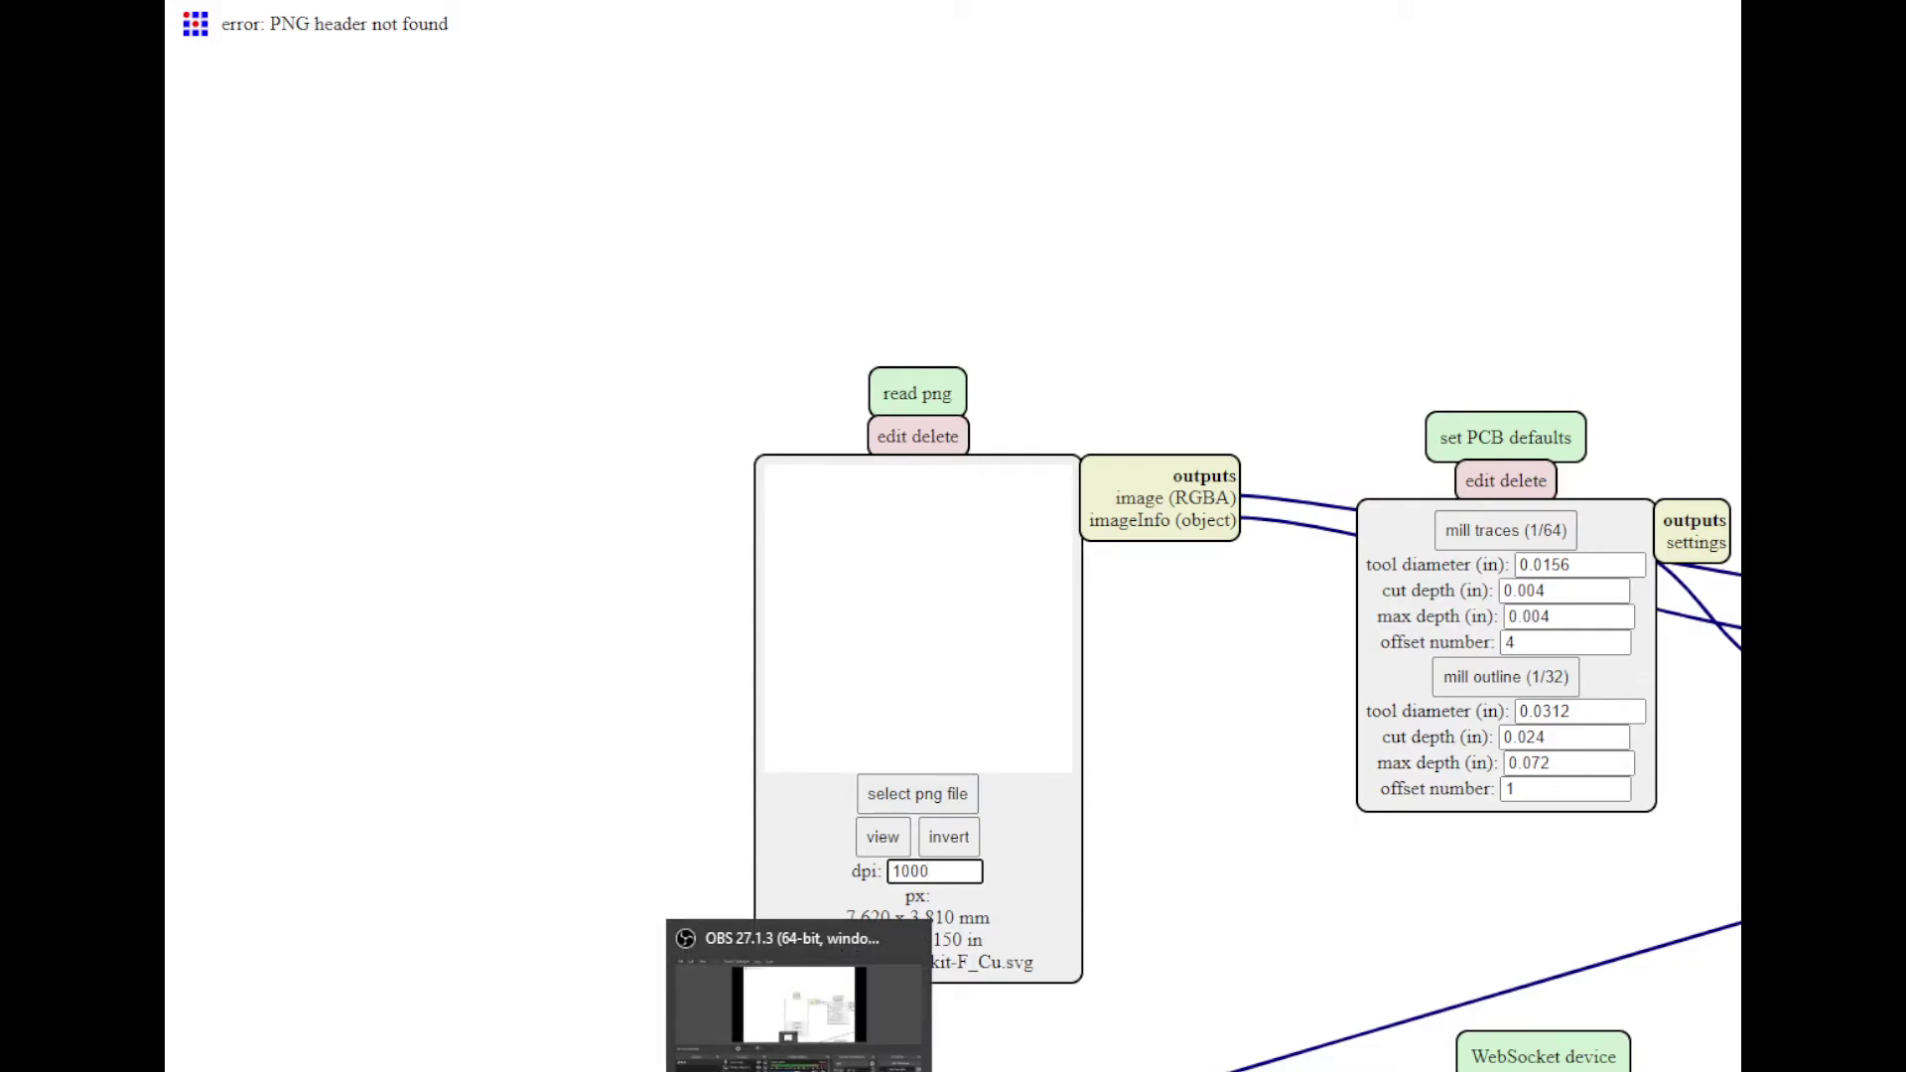
# Load samd11c14_devkit-F_Cu.png from the plots folder into the read png module
pyautogui.click(907, 795)
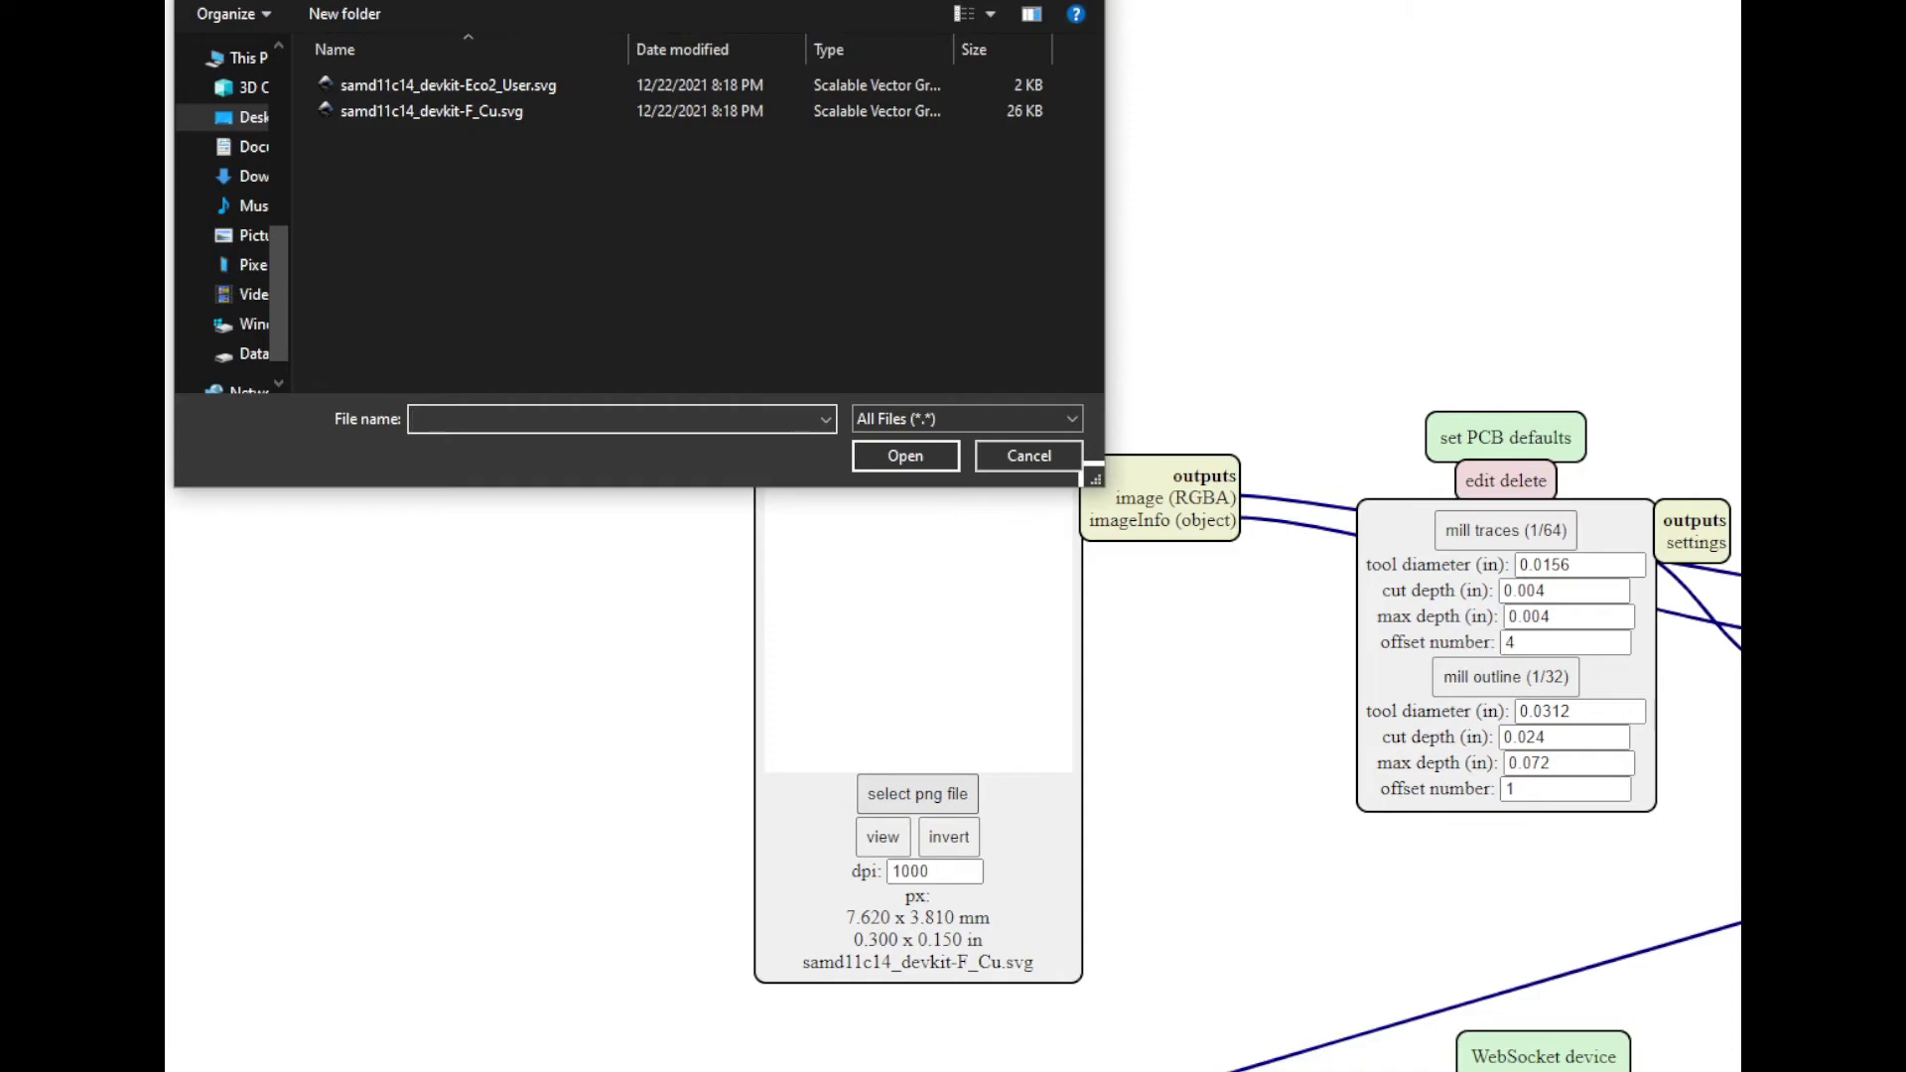
pyautogui.doubleClick(556, 89)
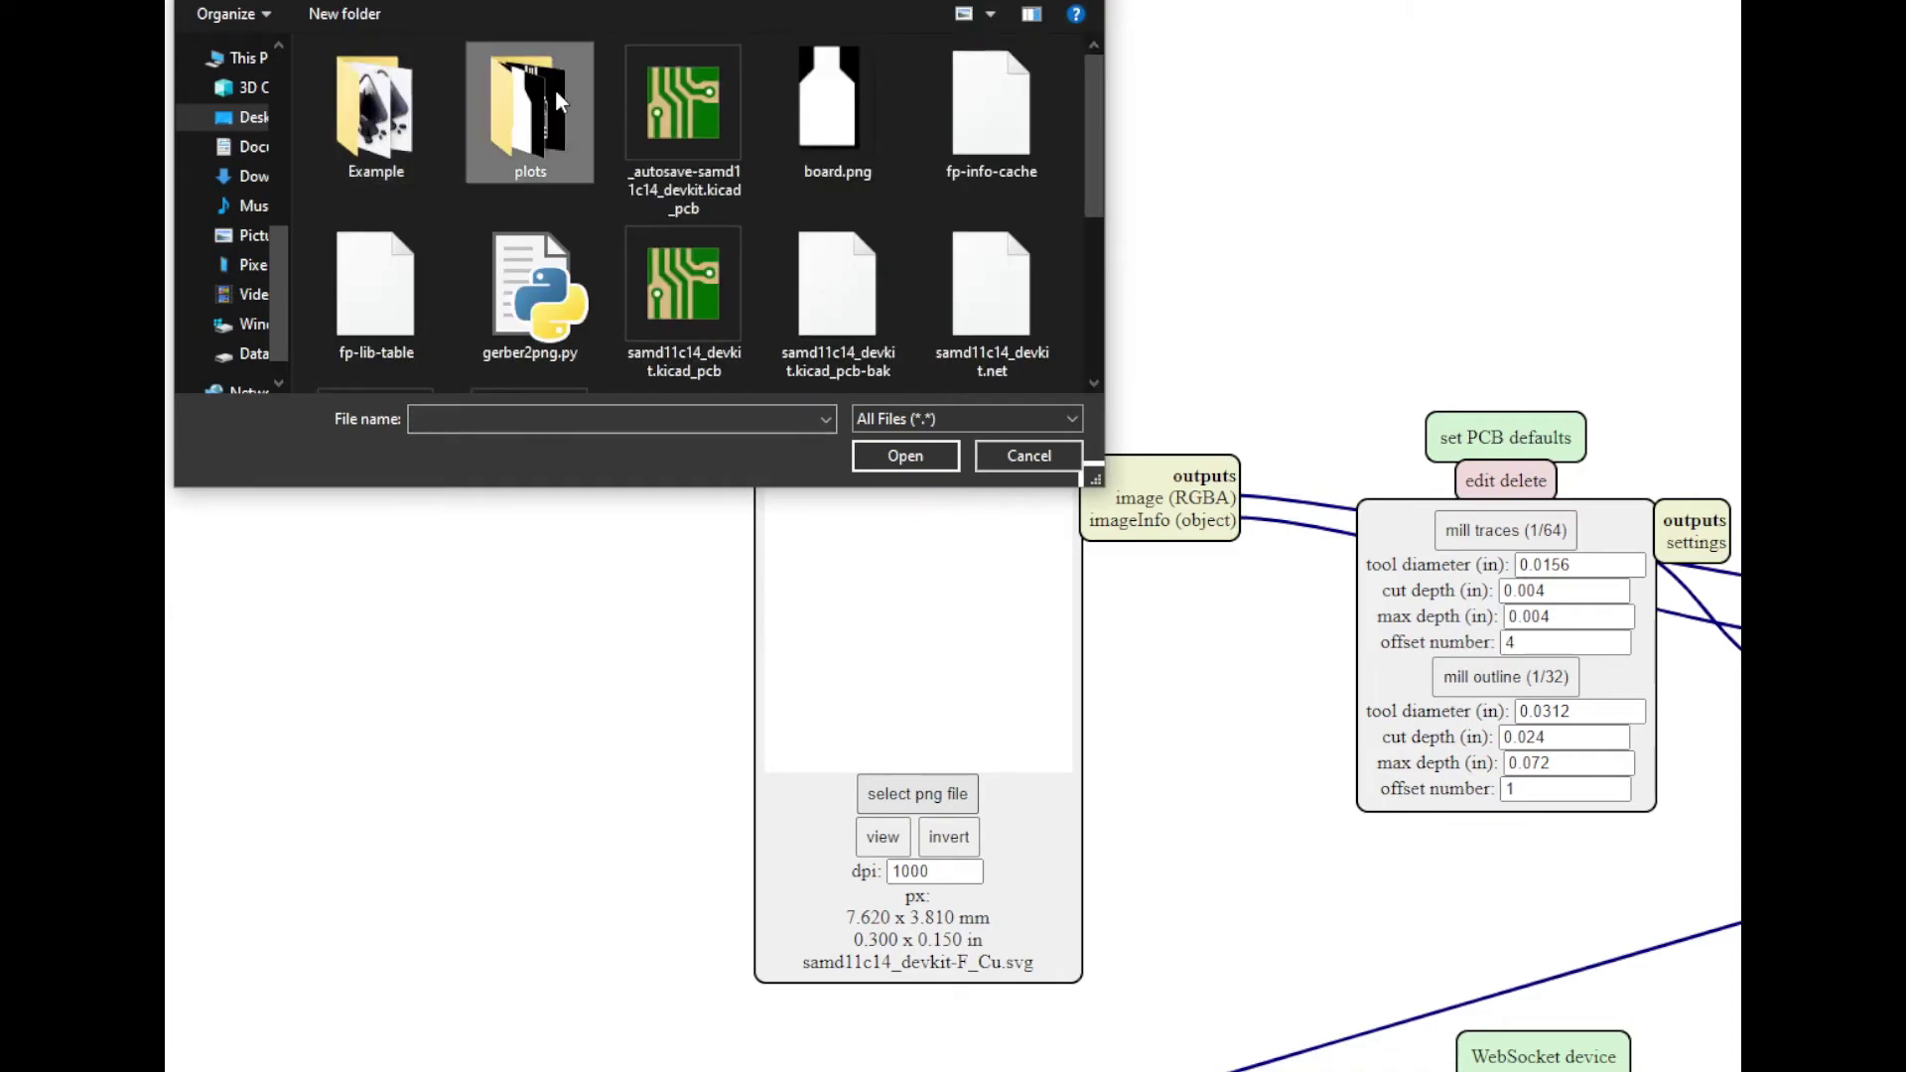
pyautogui.click(640, 129)
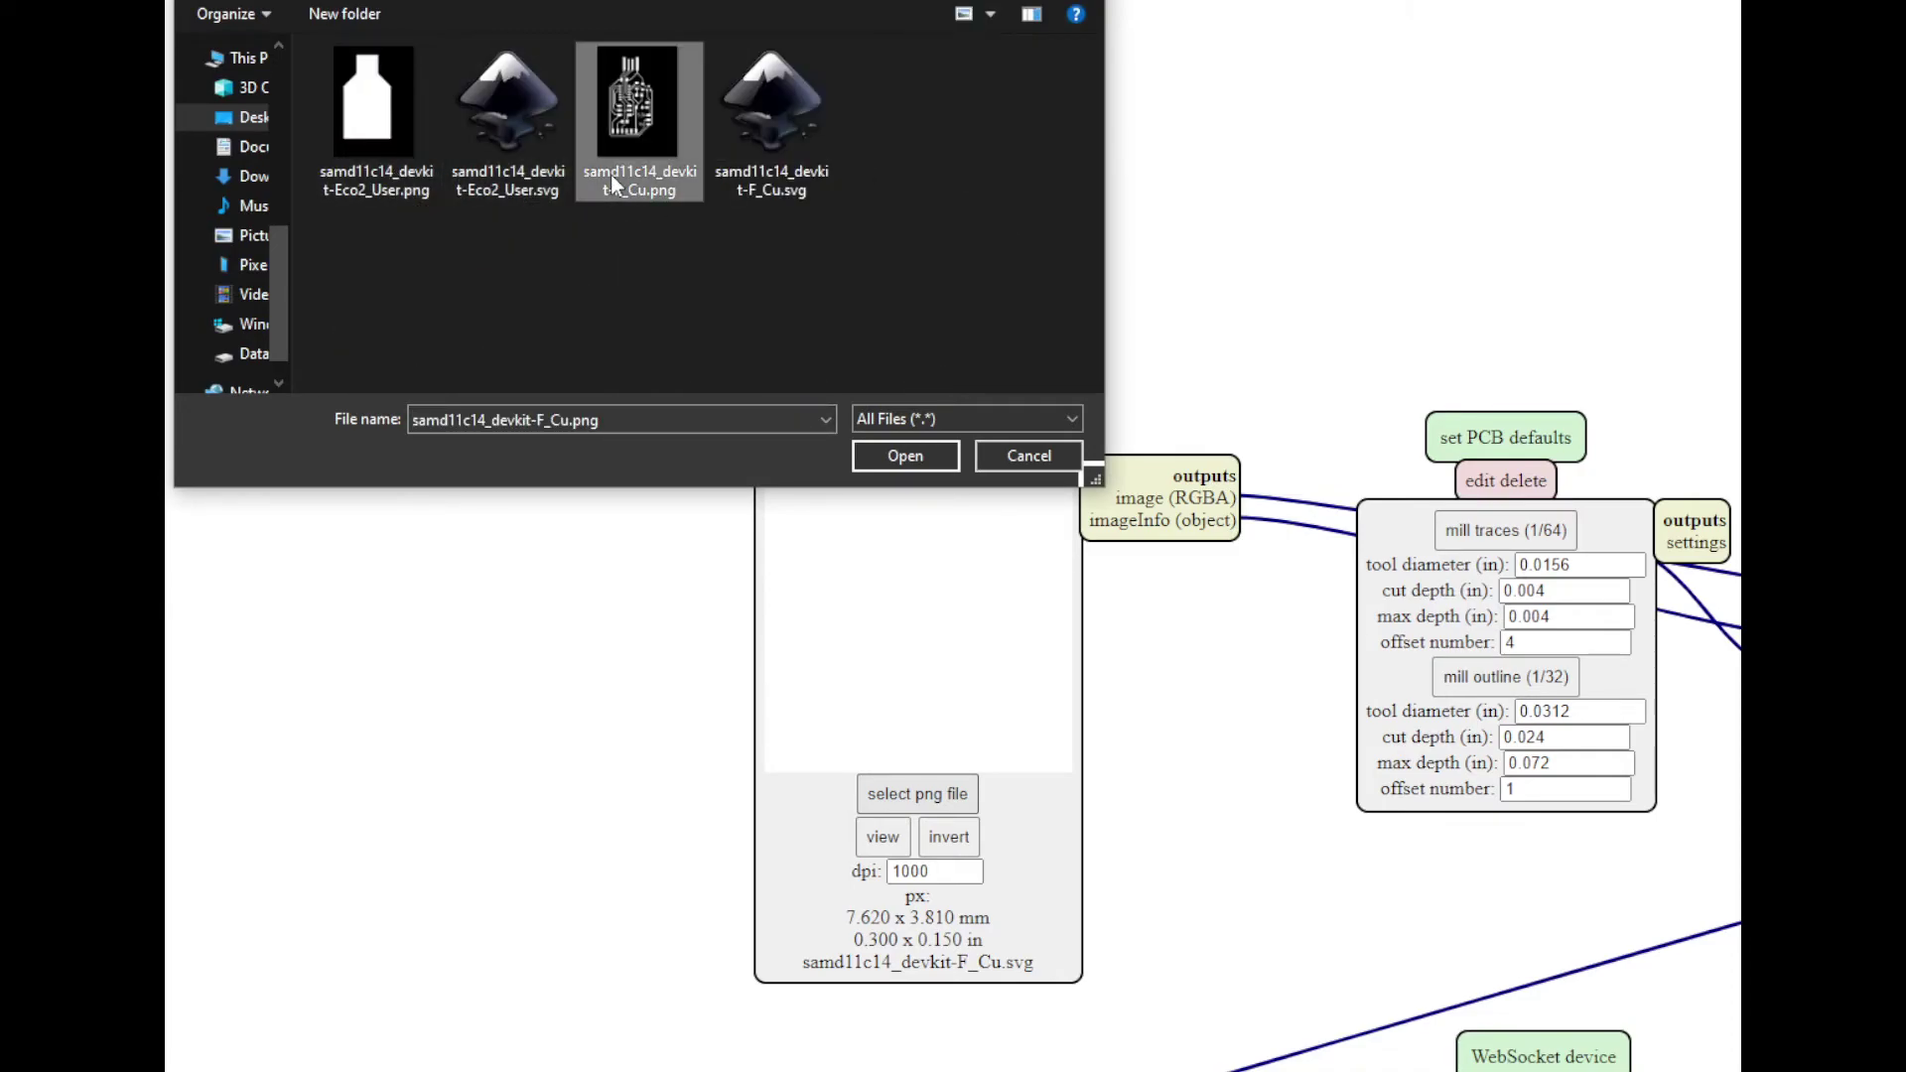
pyautogui.click(889, 465)
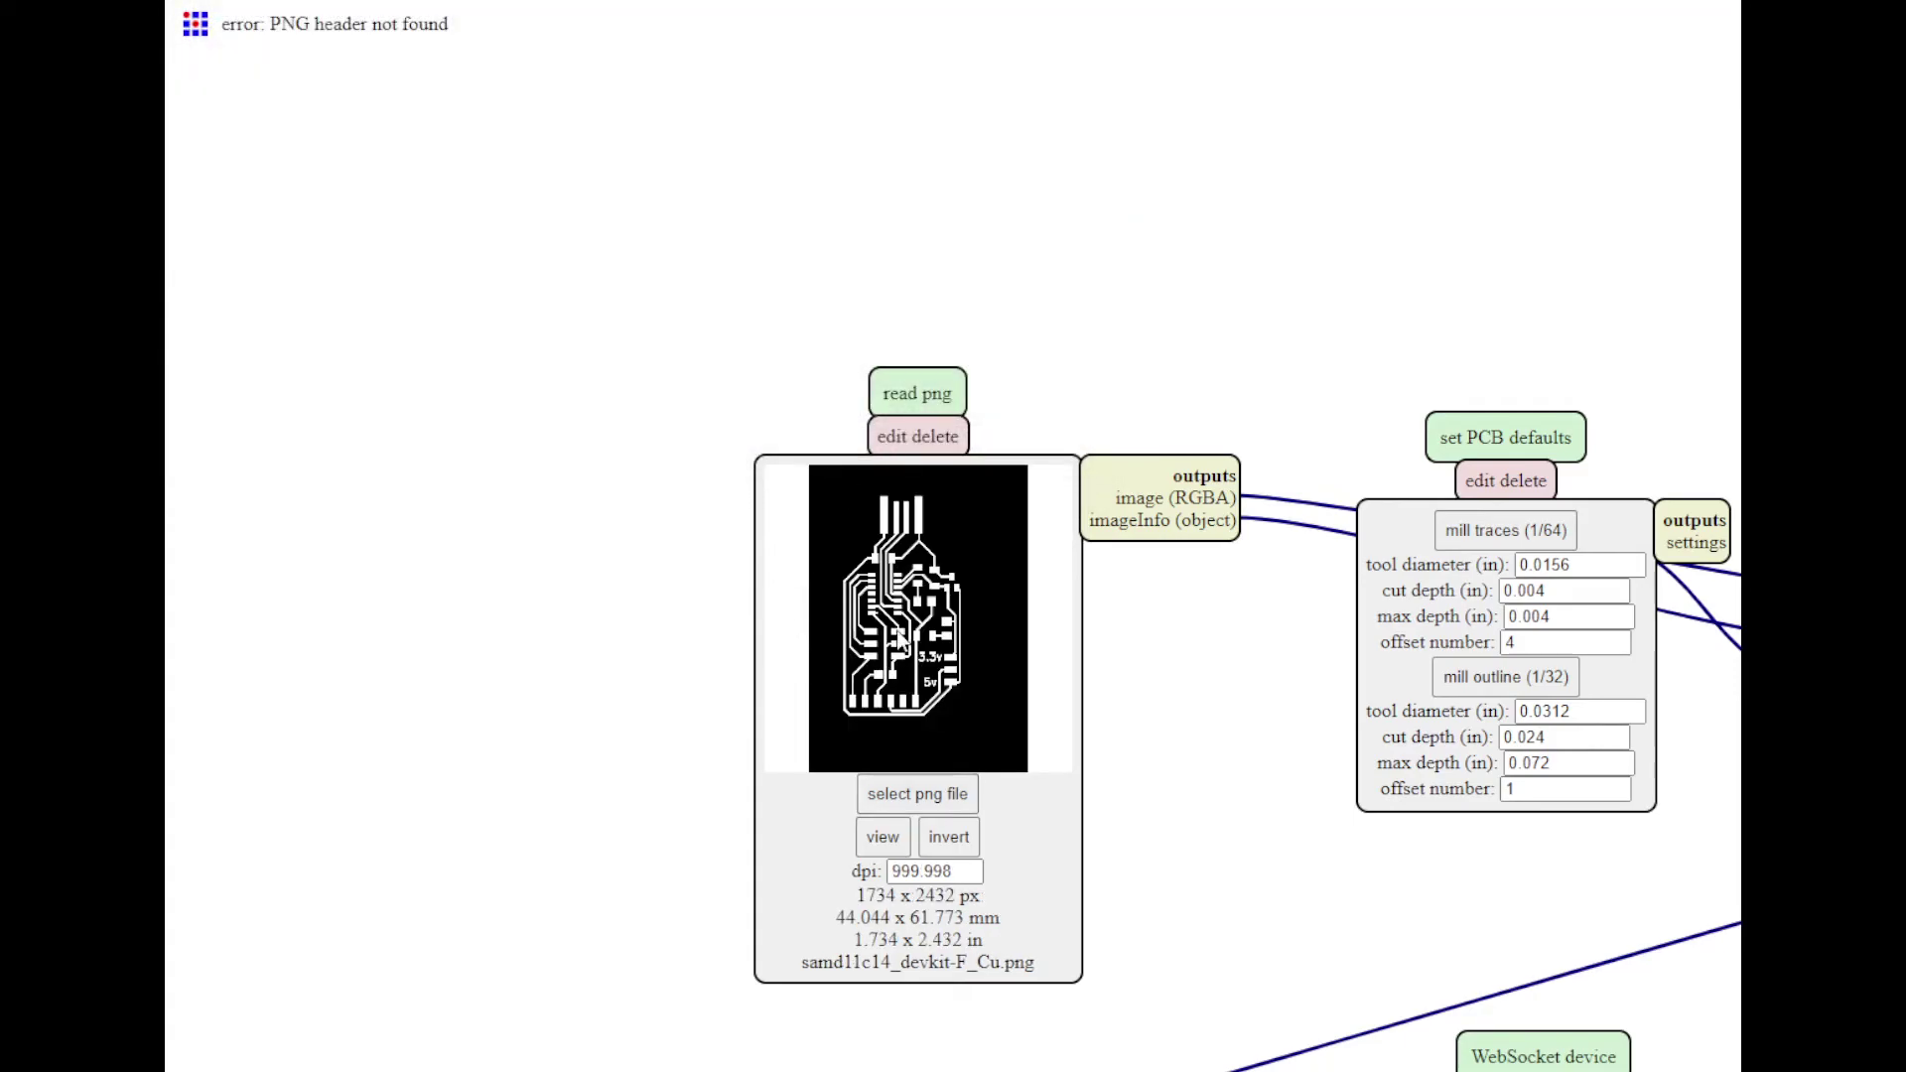
# Apply the mill traces (1/64) settings and calculate the 4-offset trace toolpath, then close its preview
pyautogui.moveTo(1245, 819); pyautogui.dragTo(1054, 762)
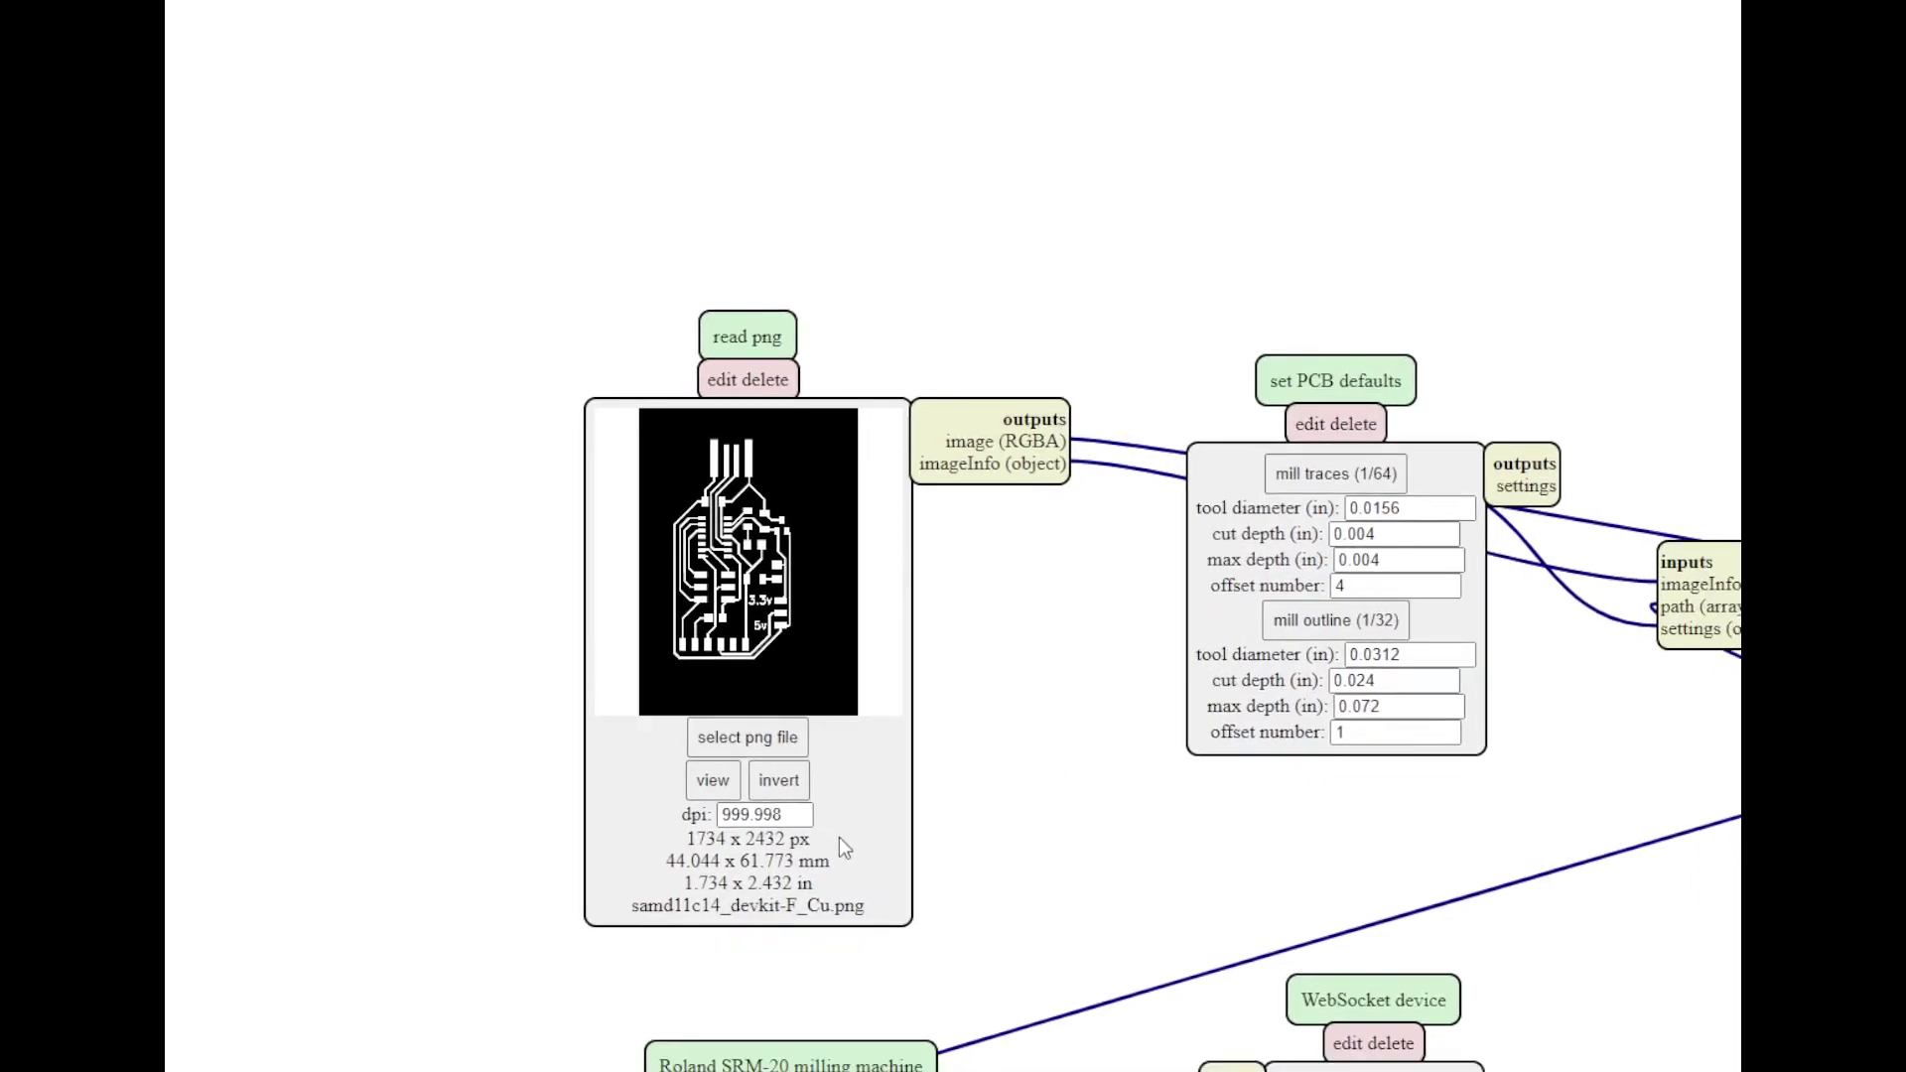
pyautogui.doubleClick(784, 814)
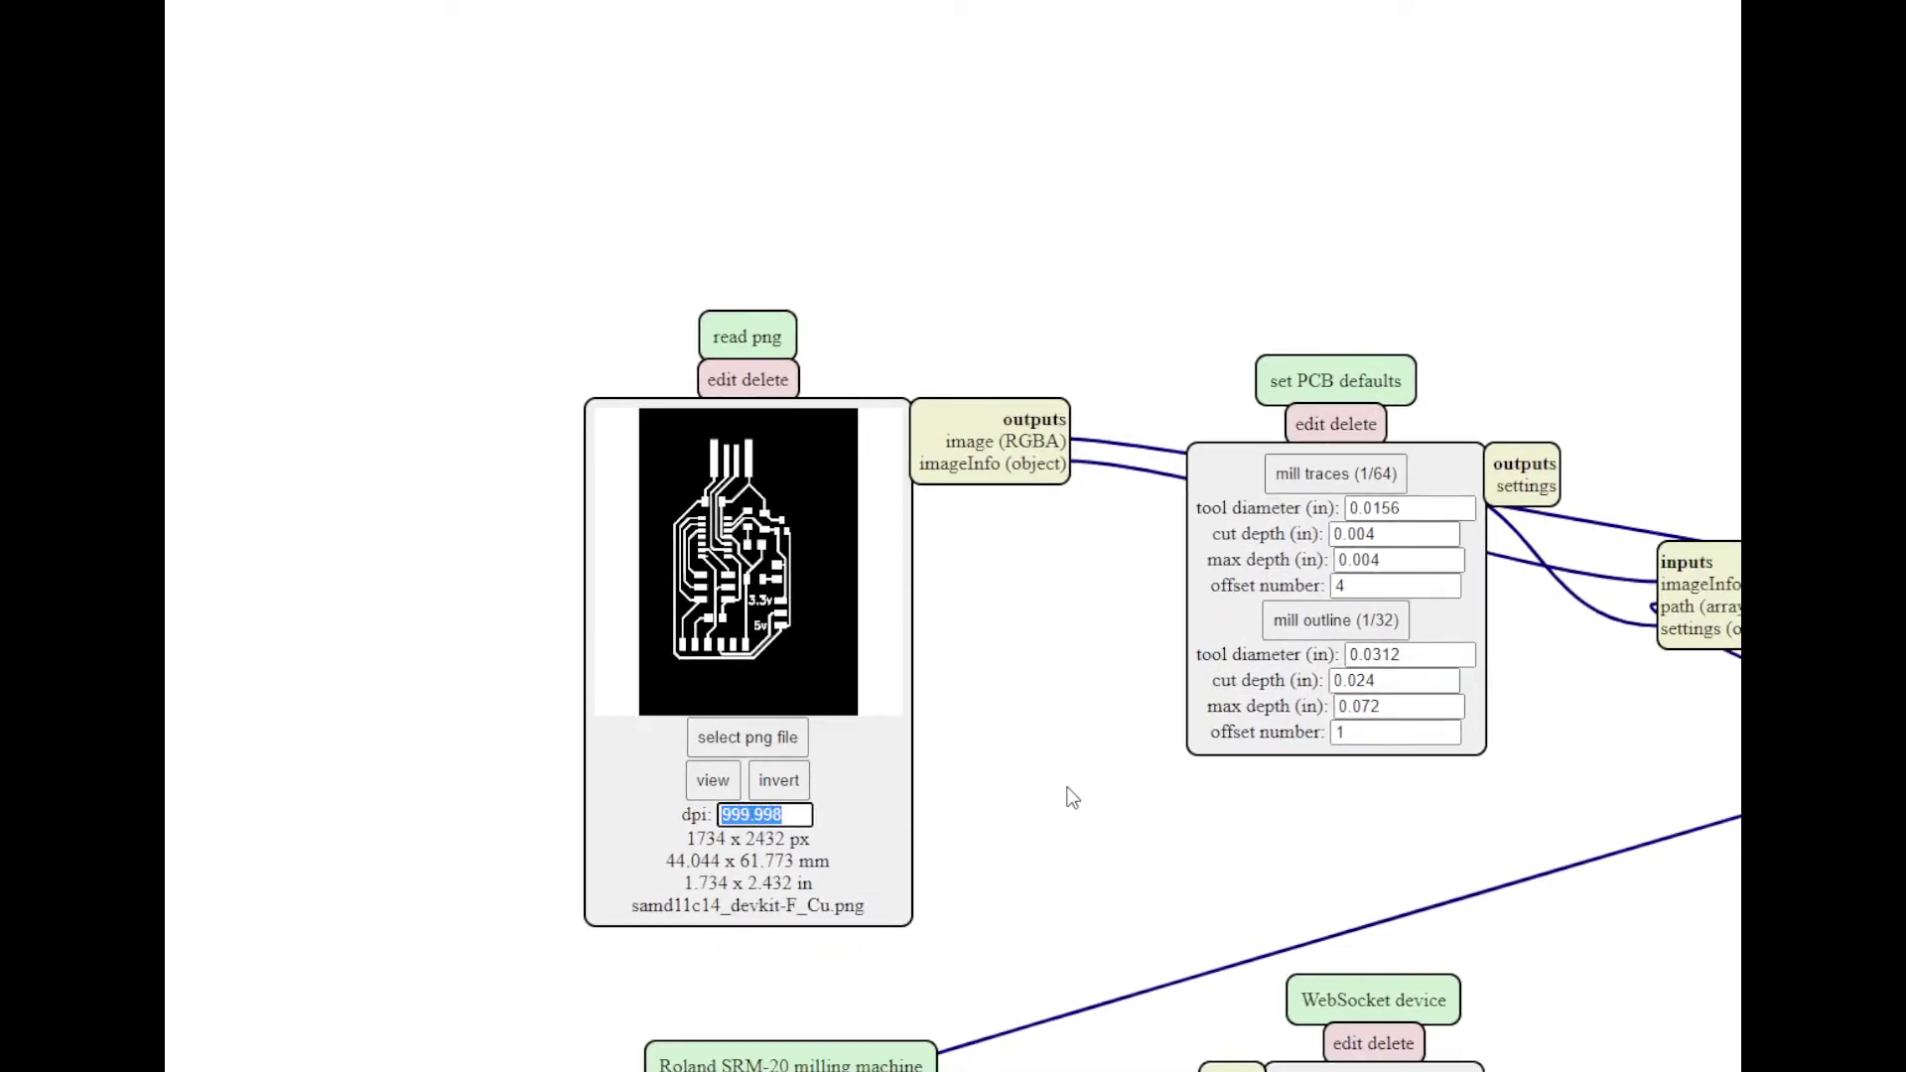
pyautogui.moveTo(1259, 854); pyautogui.dragTo(895, 750)
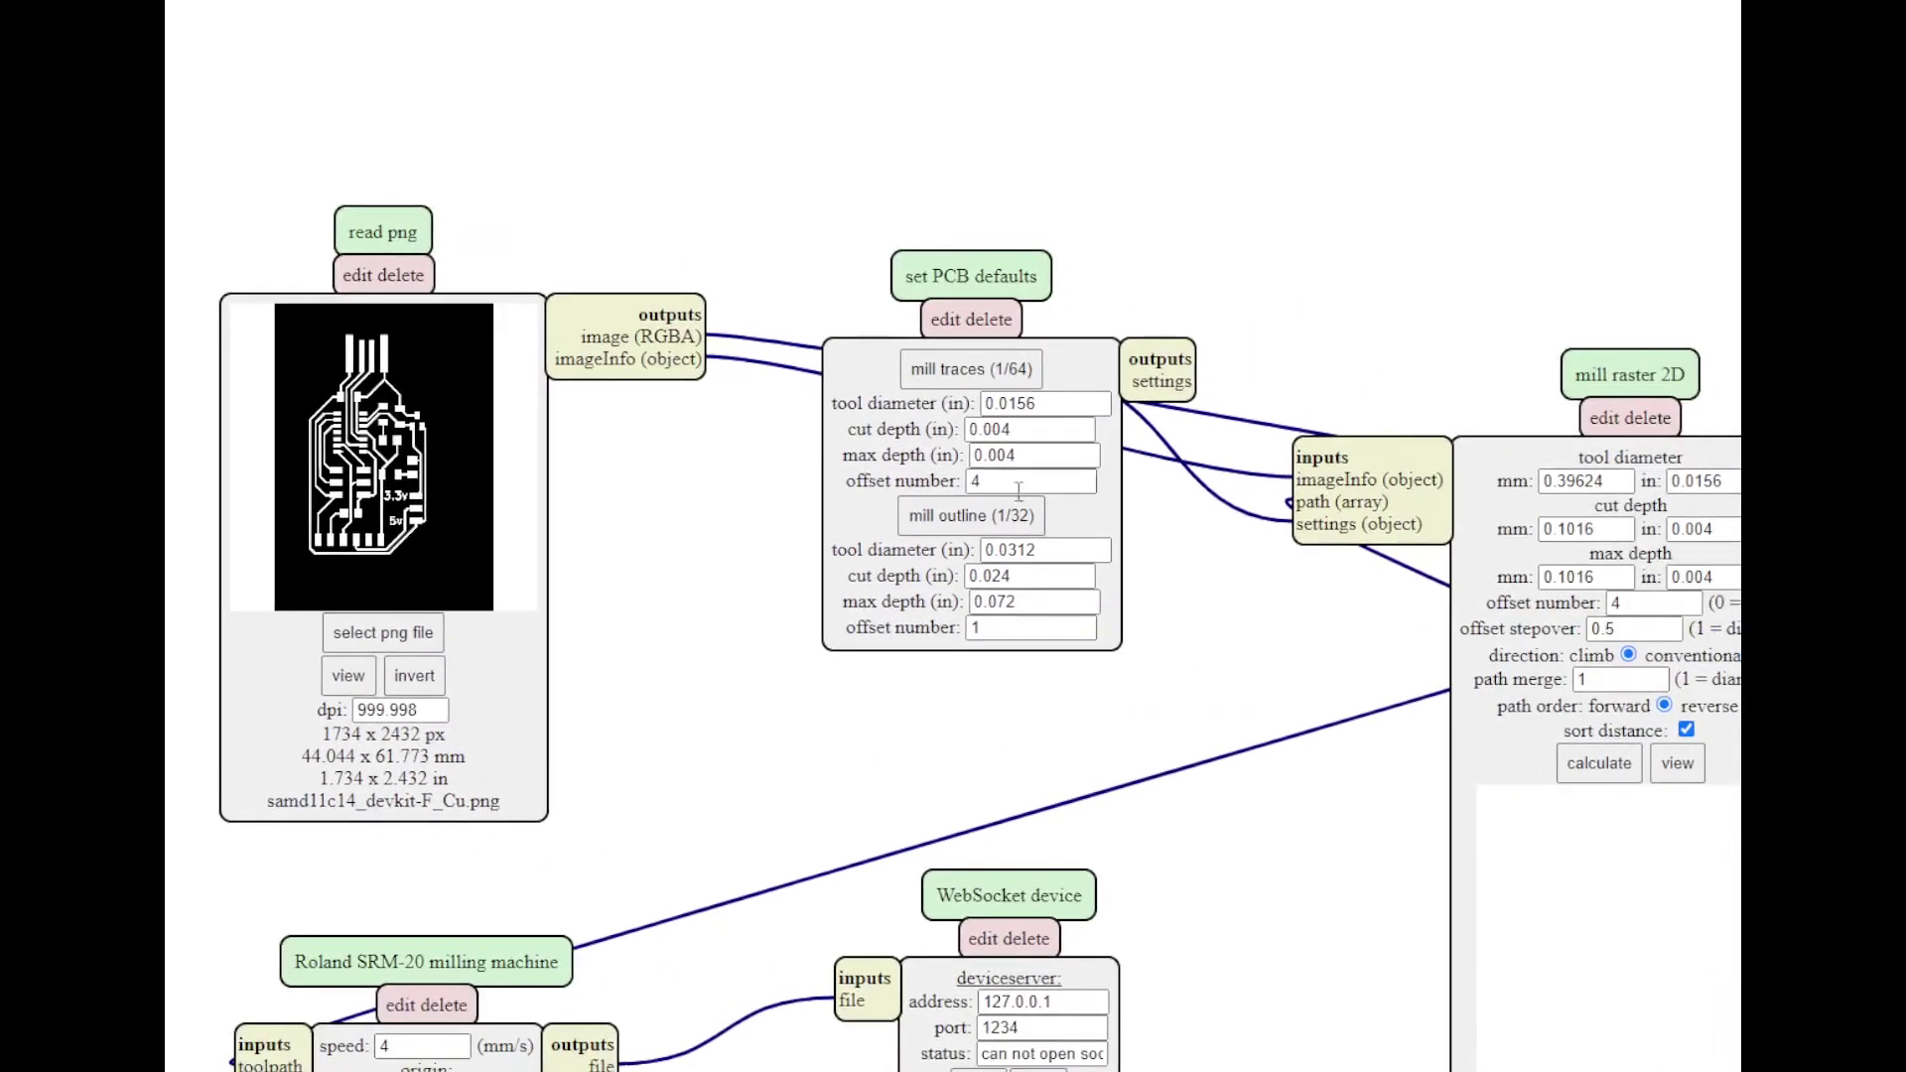
pyautogui.click(1003, 377)
pyautogui.moveTo(1145, 605); pyautogui.dragTo(969, 429)
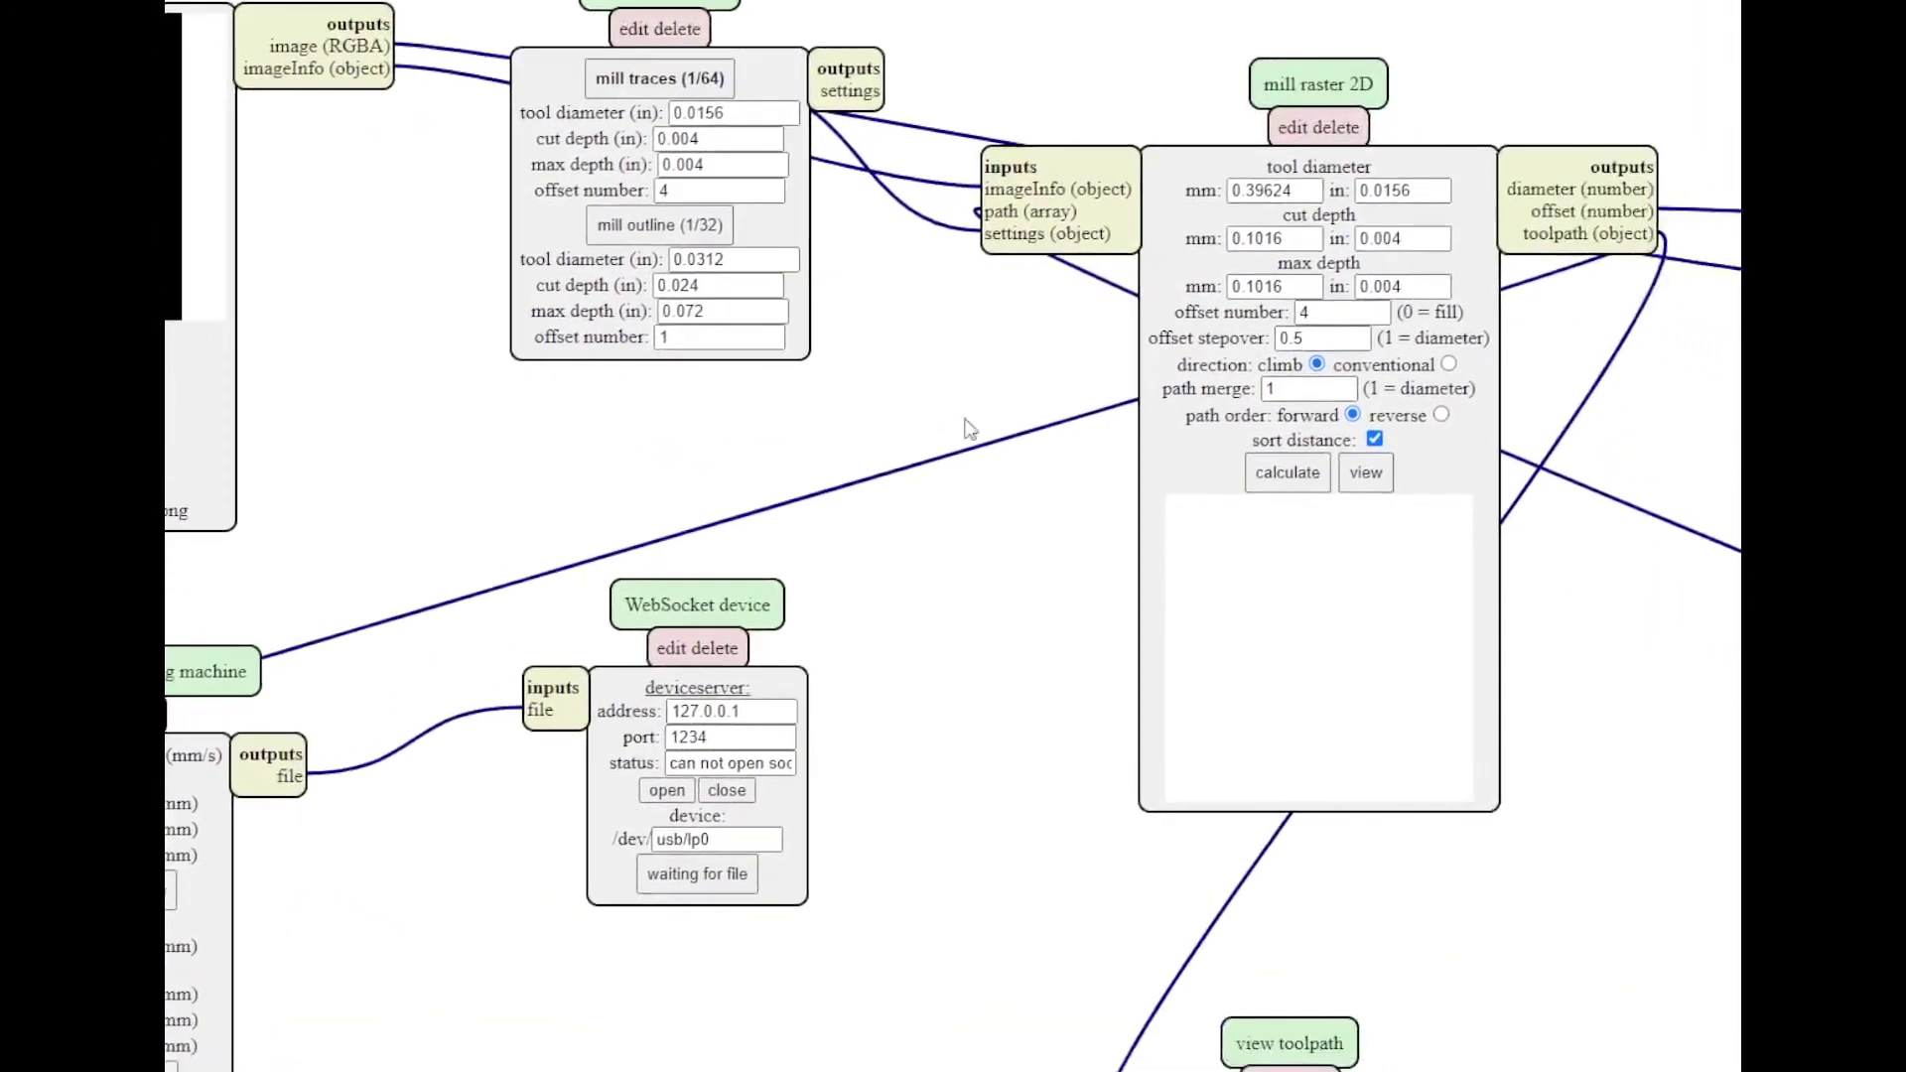
pyautogui.click(1280, 473)
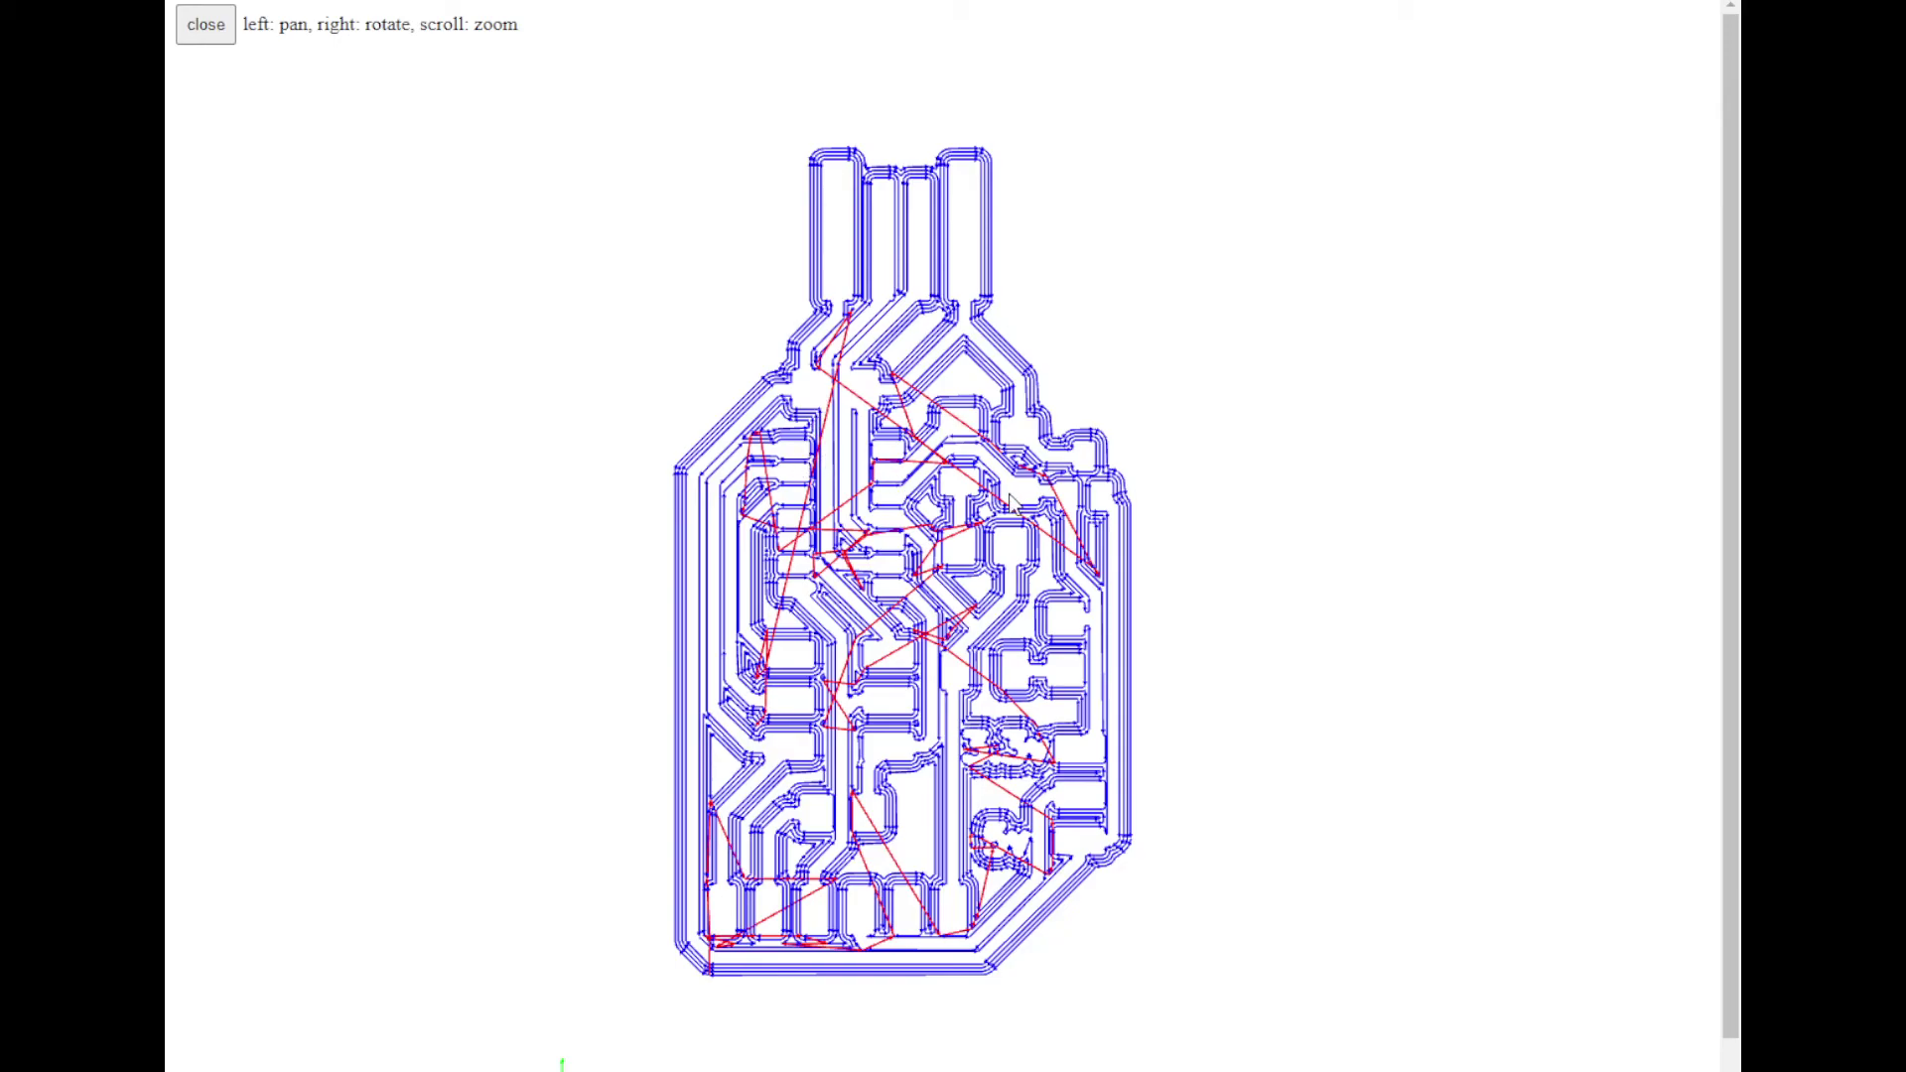
pyautogui.click(205, 24)
pyautogui.moveTo(556, 502); pyautogui.dragTo(1028, 514)
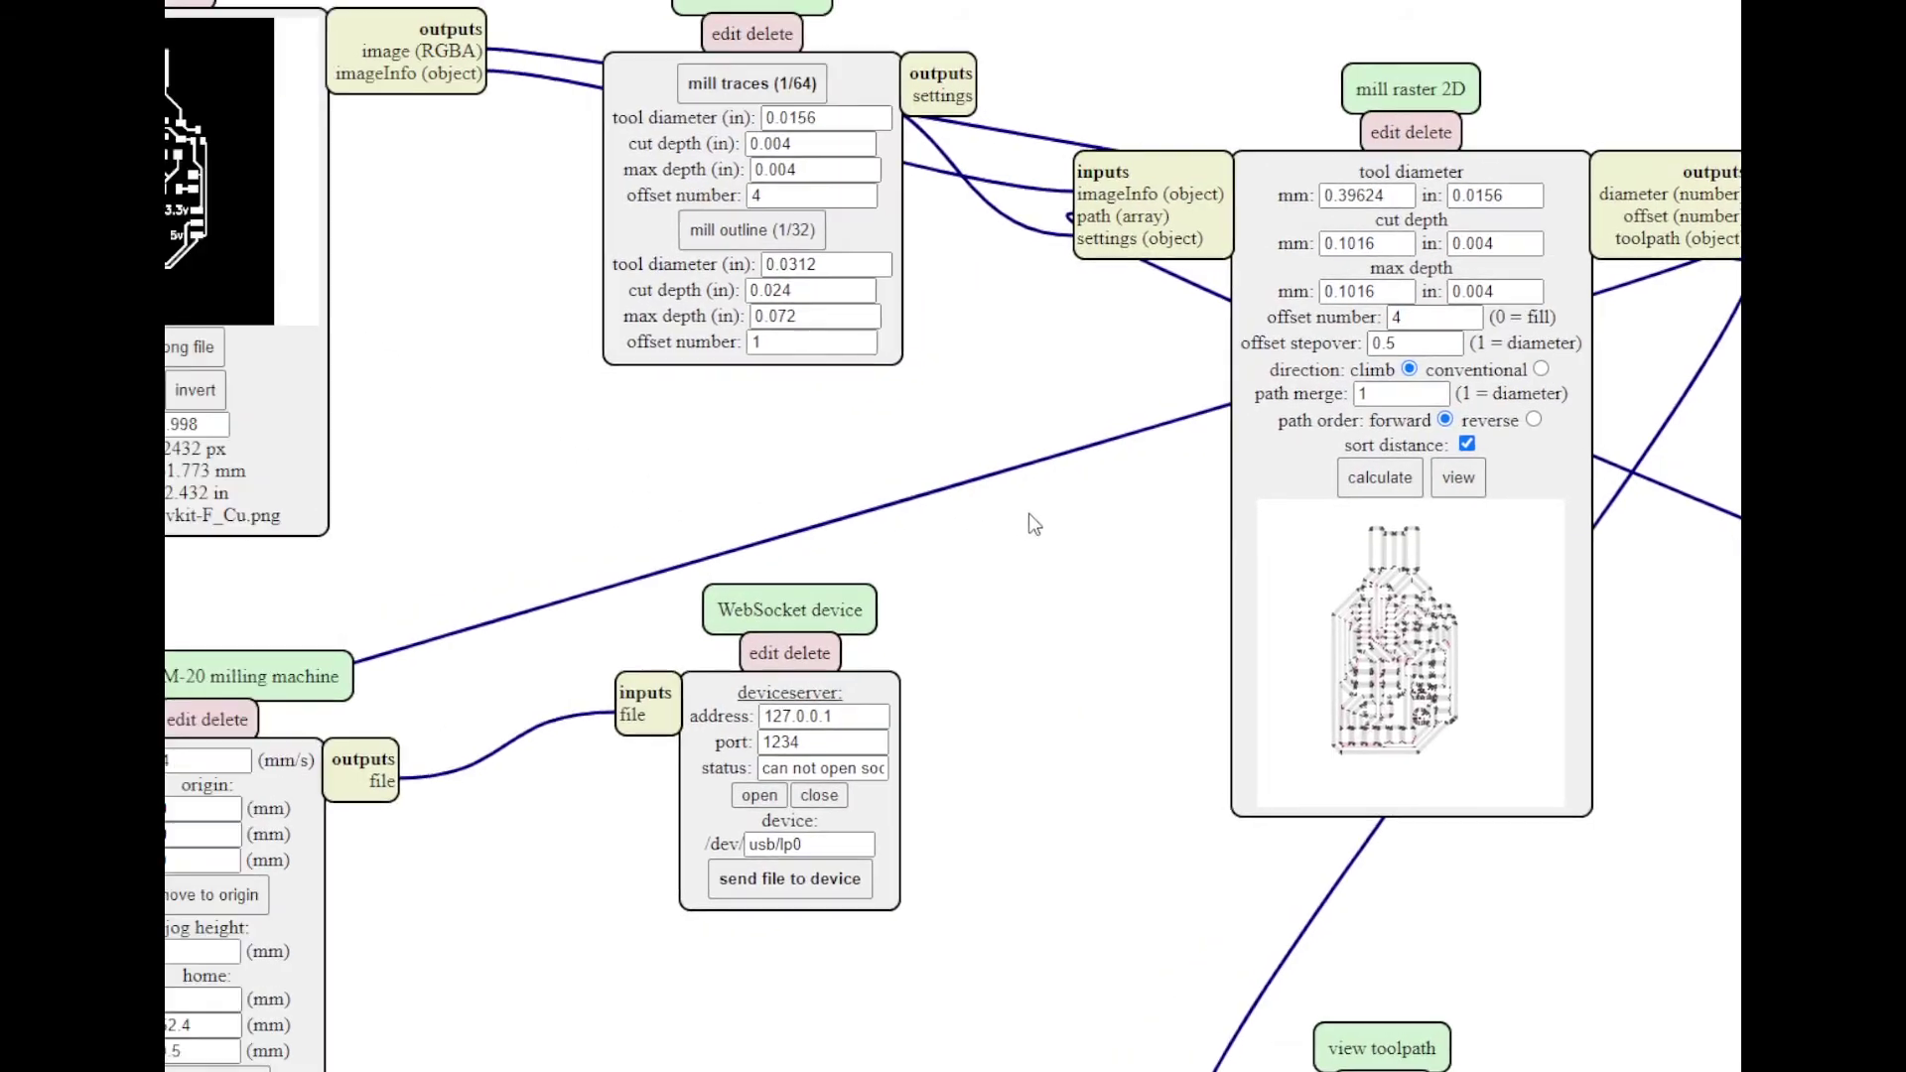
# Load samd11c14_devkit-Eco2_User.png and invert the outline image's black and white
pyautogui.click(683, 371)
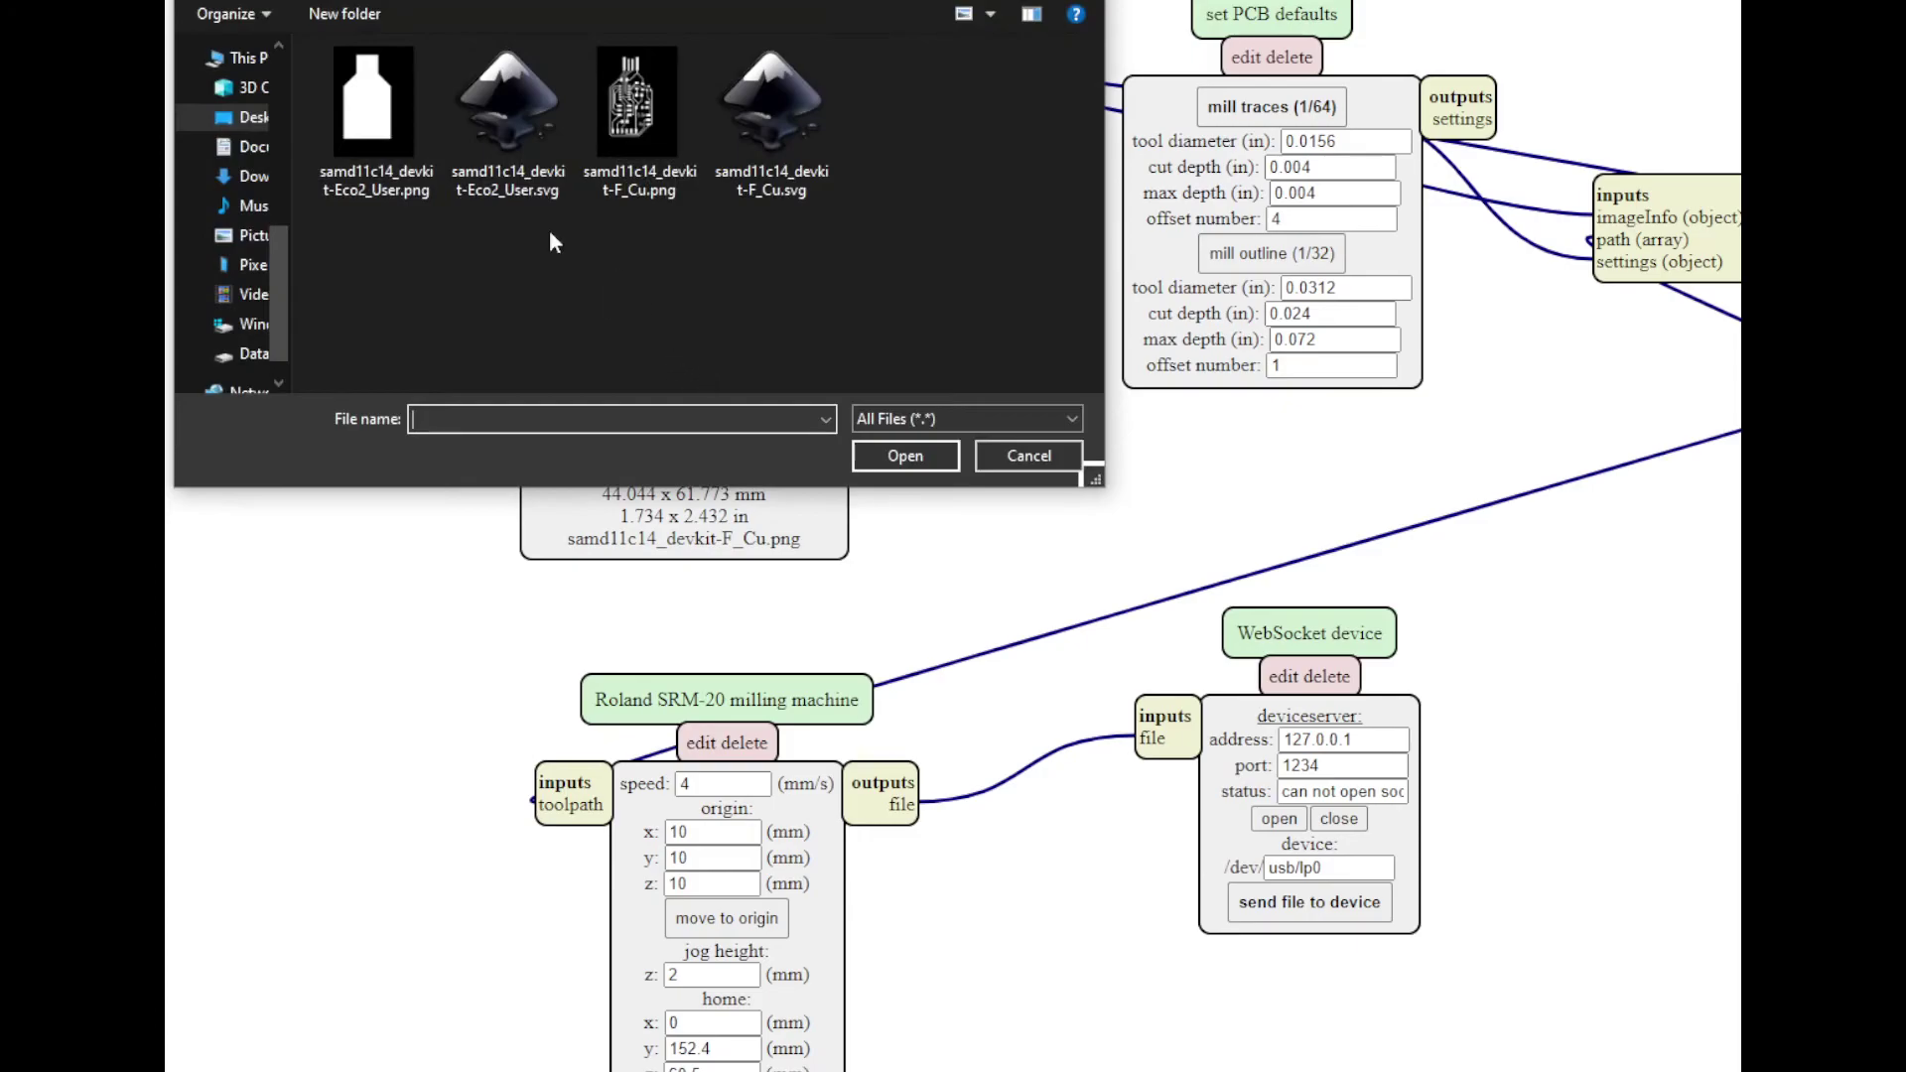
pyautogui.click(402, 175)
pyautogui.click(910, 457)
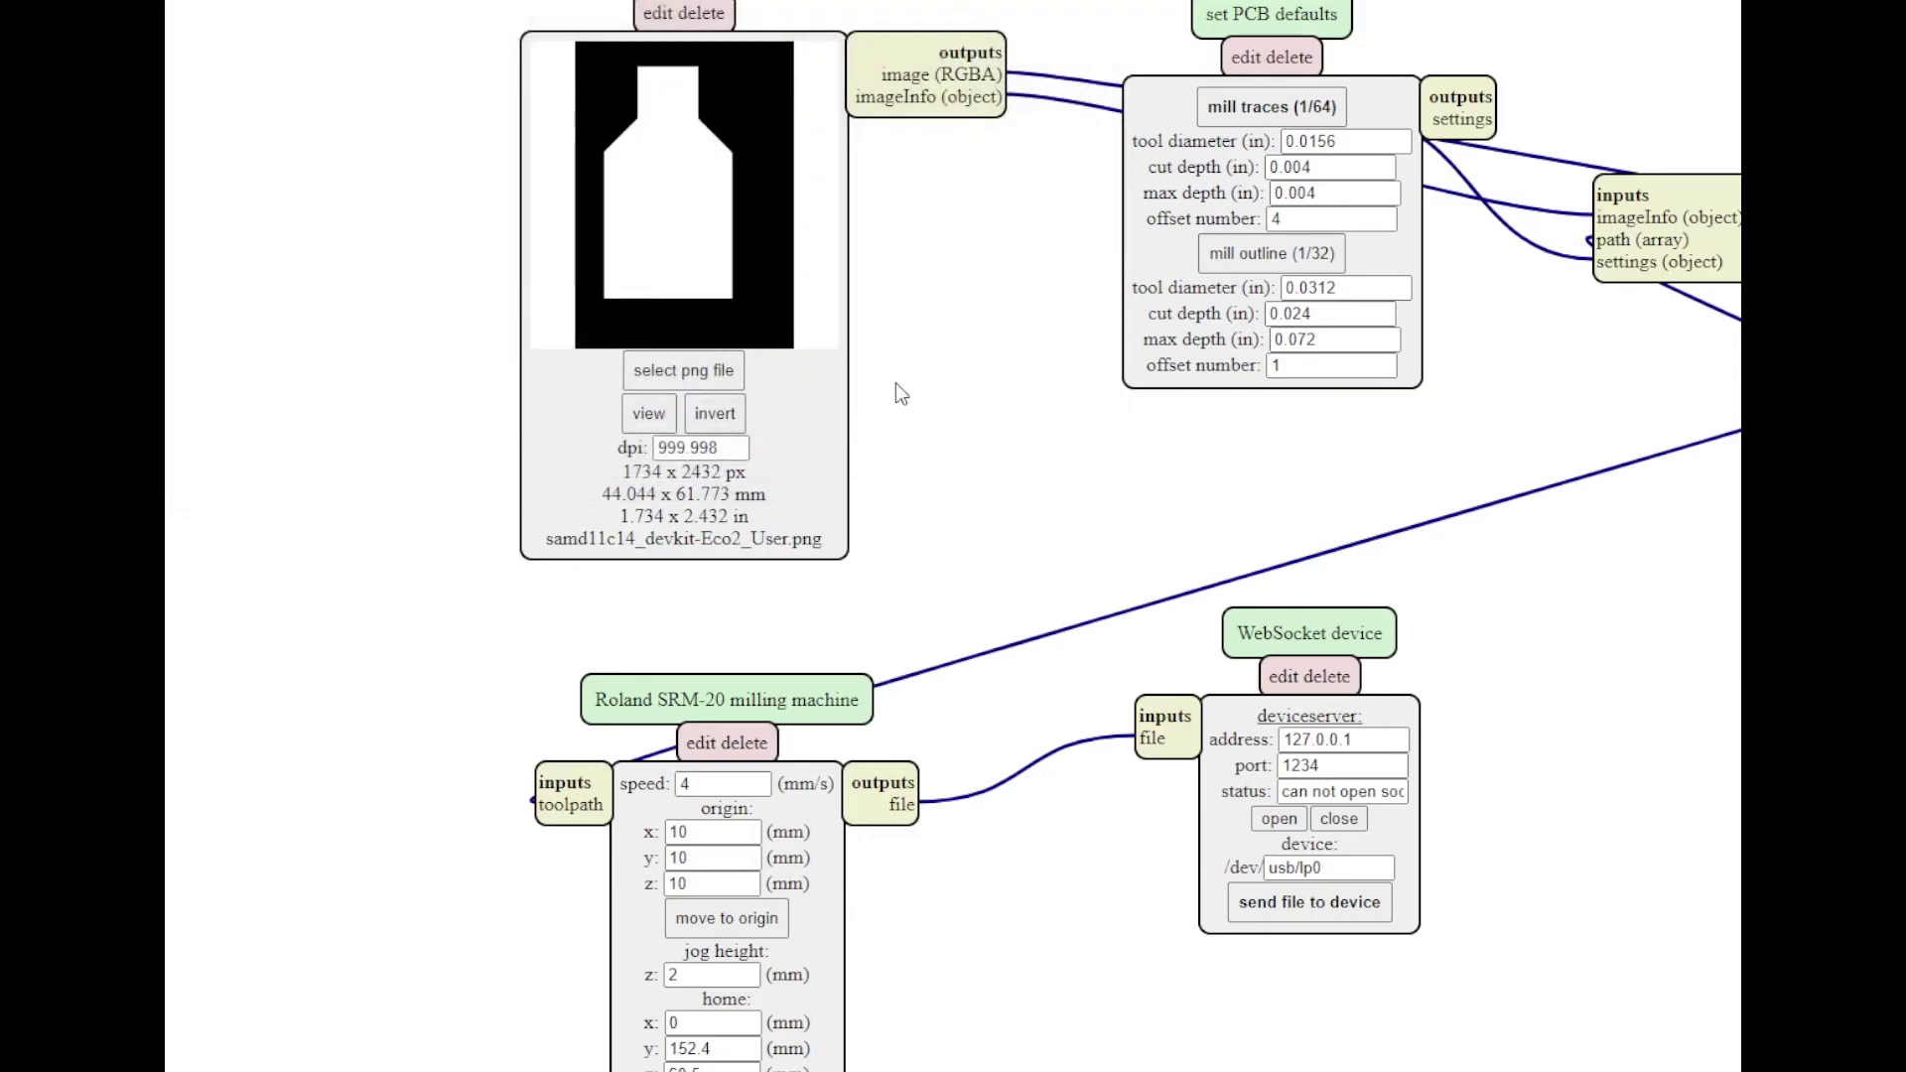
pyautogui.moveTo(1167, 537); pyautogui.dragTo(825, 465)
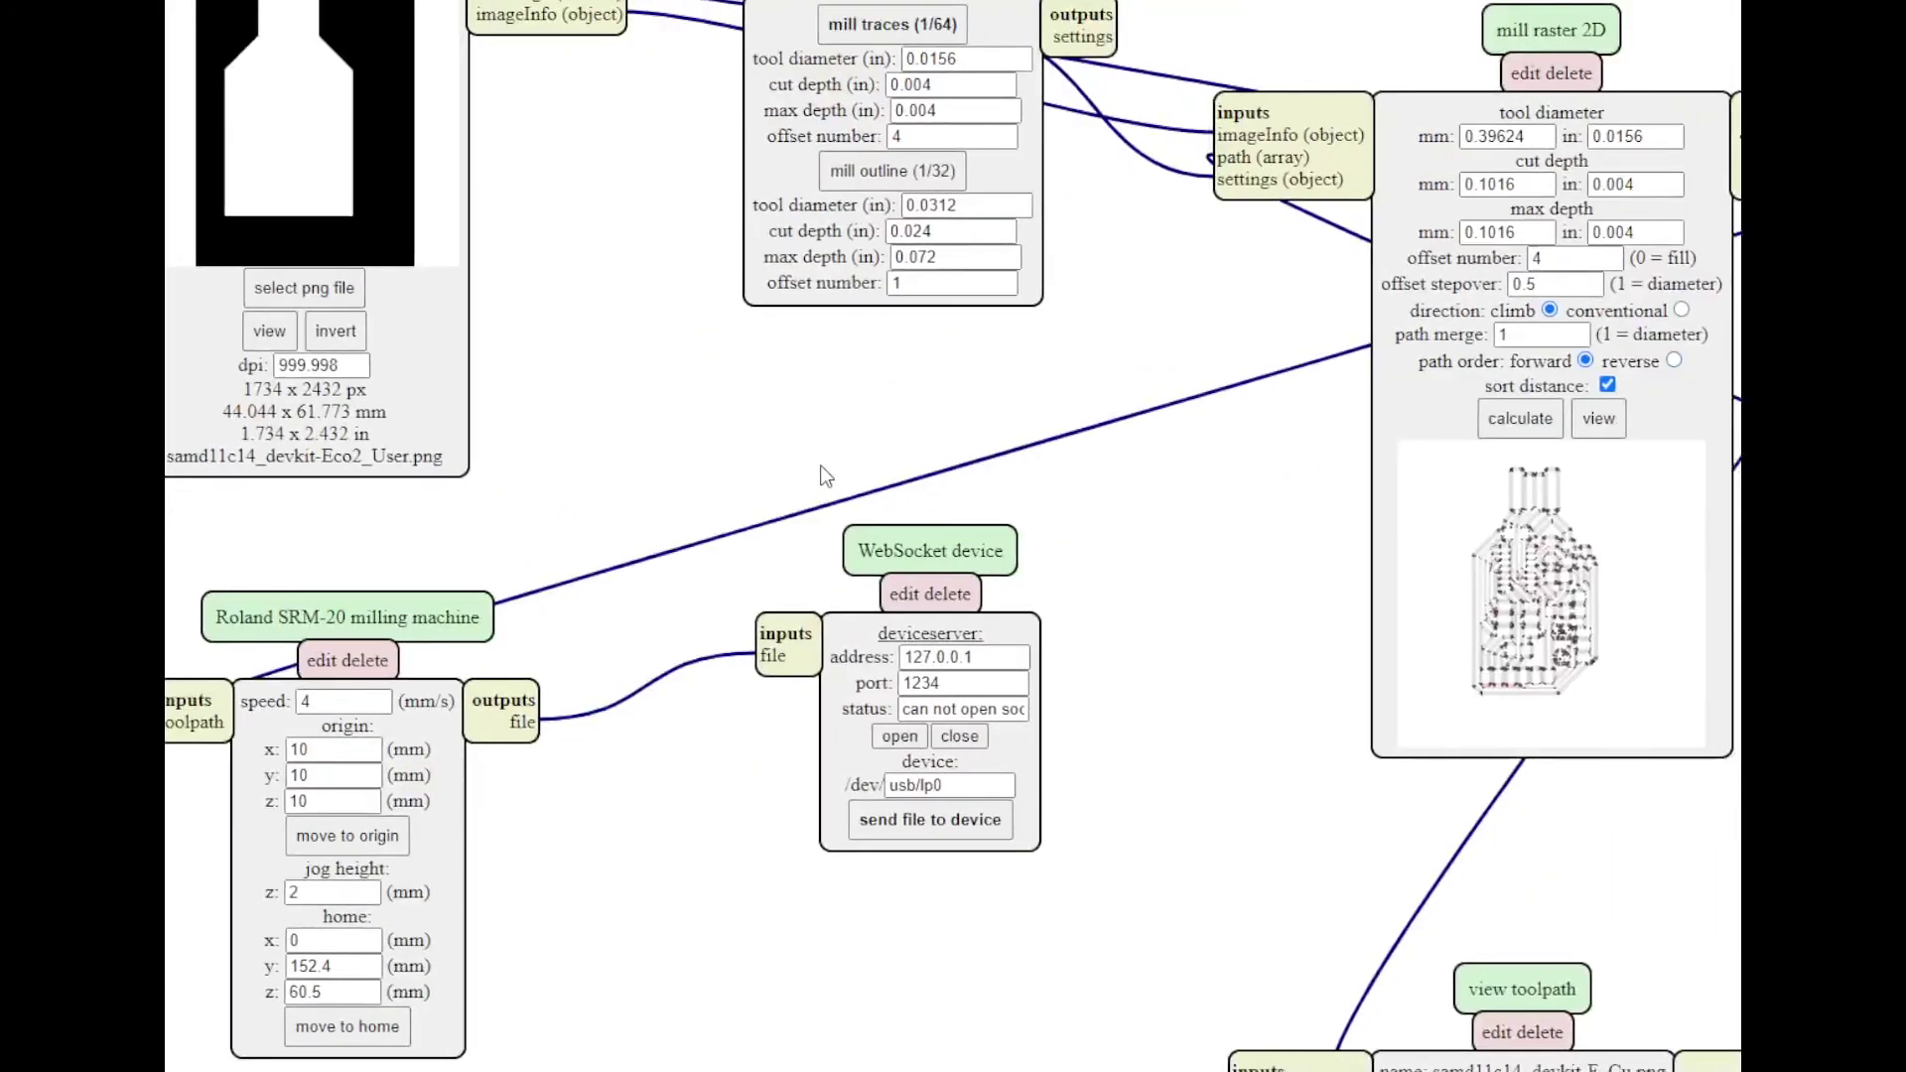
pyautogui.click(372, 341)
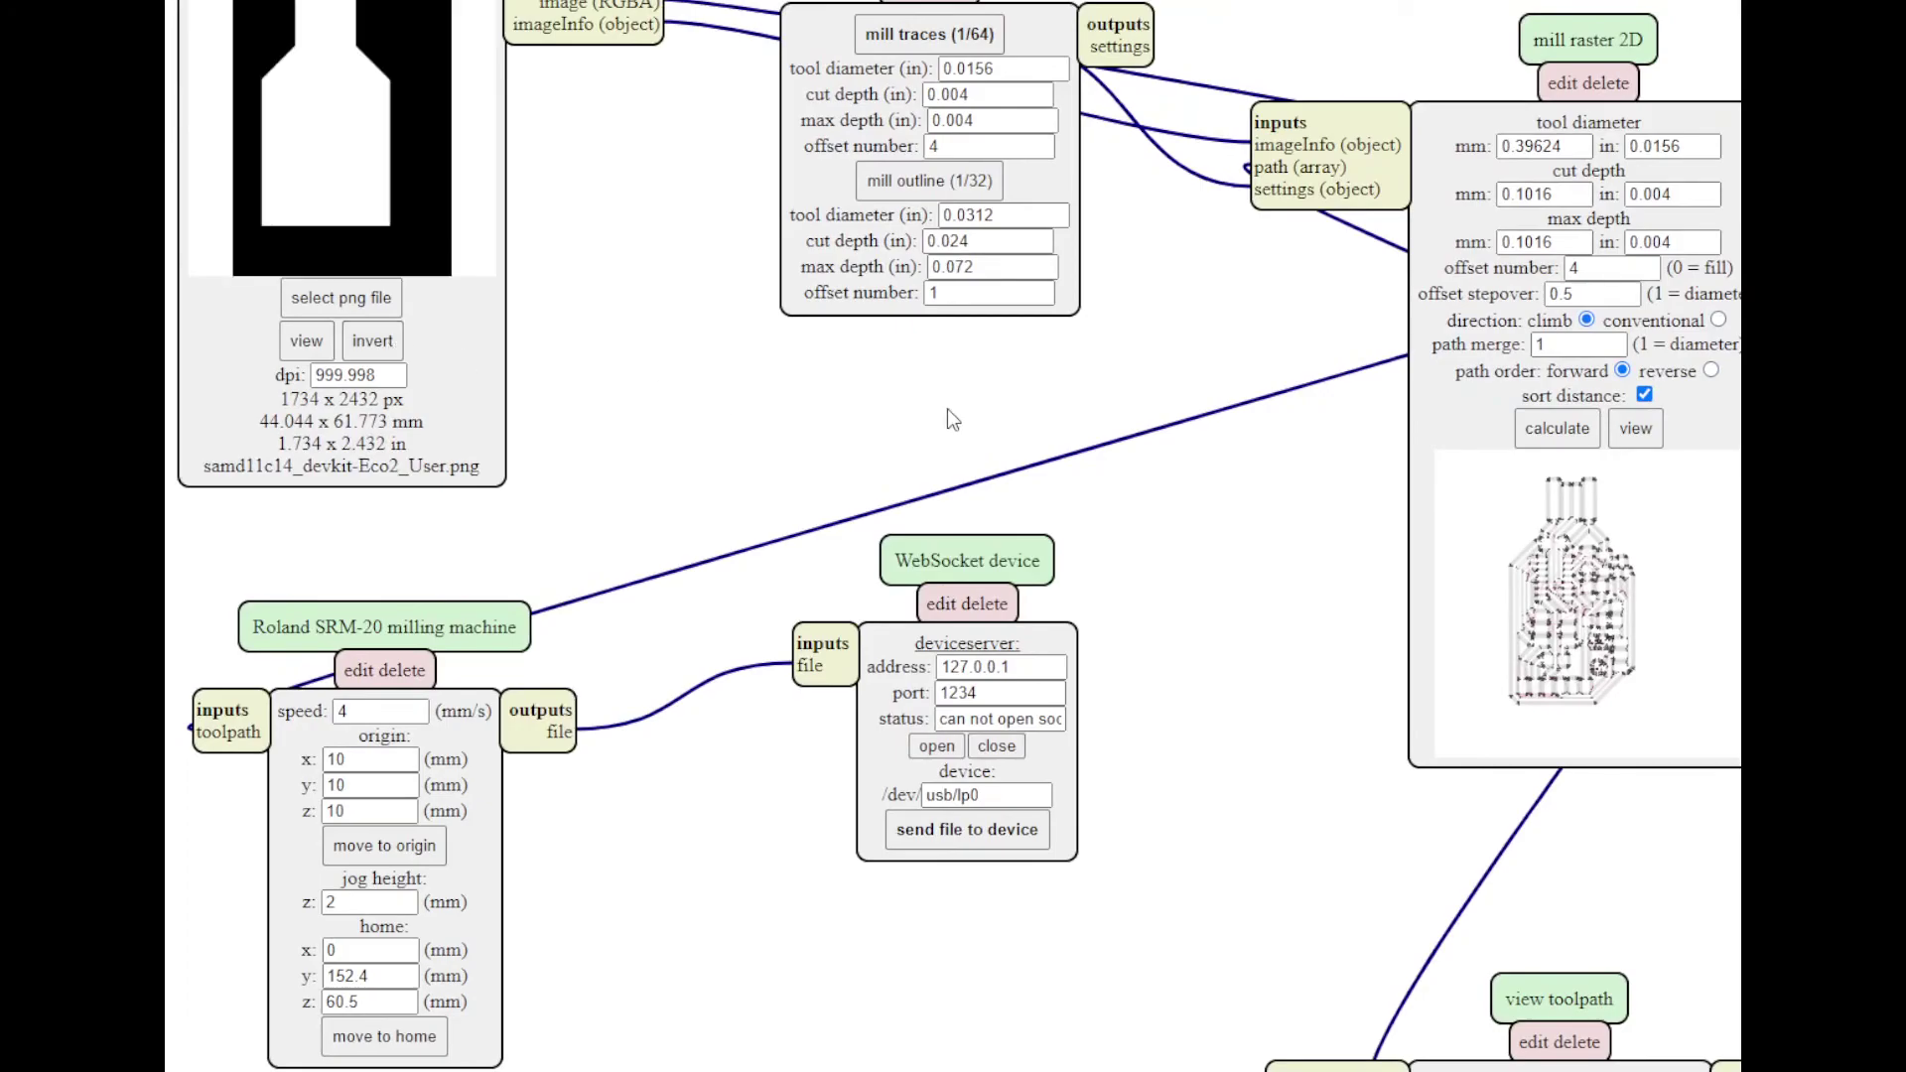
# Apply the mill outline (1/32) settings, calculate the toolpath, and tilt its preview into perspective
pyautogui.moveTo(1162, 410); pyautogui.dragTo(855, 404)
pyautogui.click(613, 169)
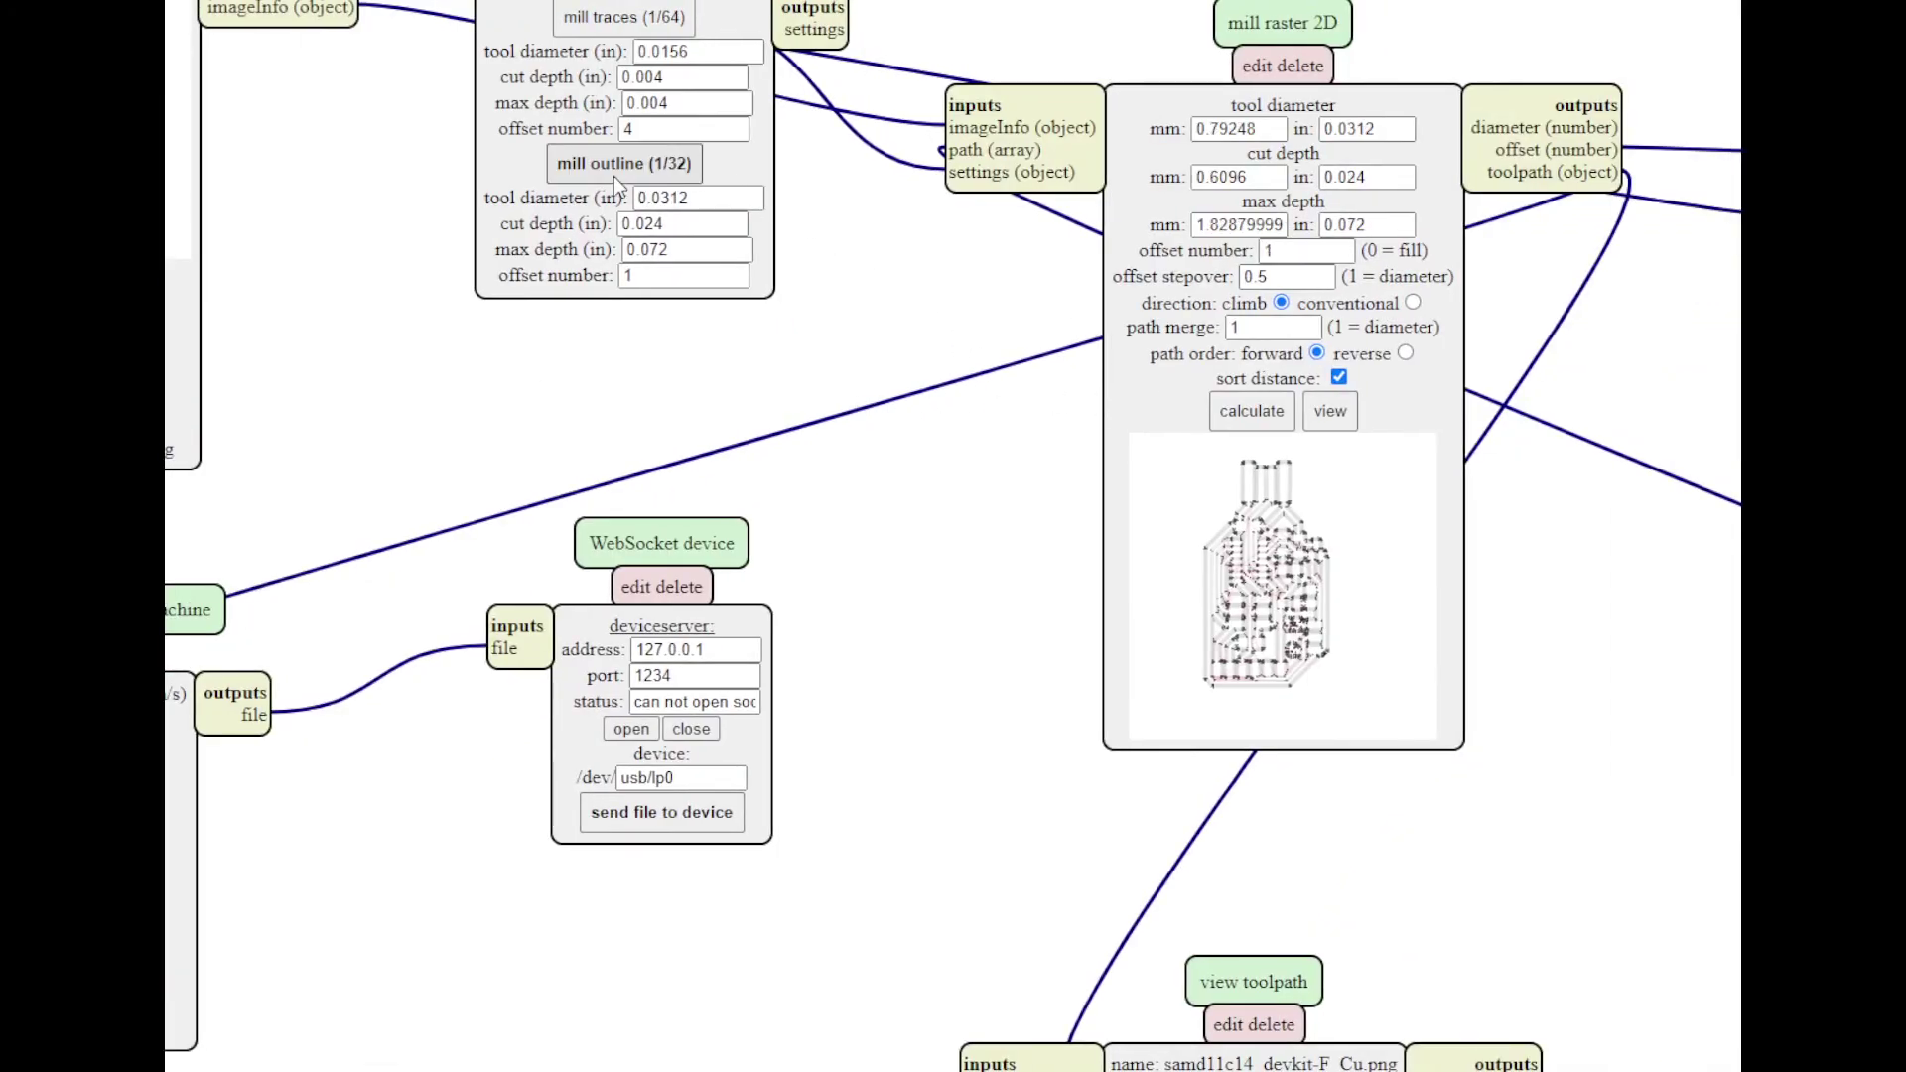
pyautogui.click(1249, 411)
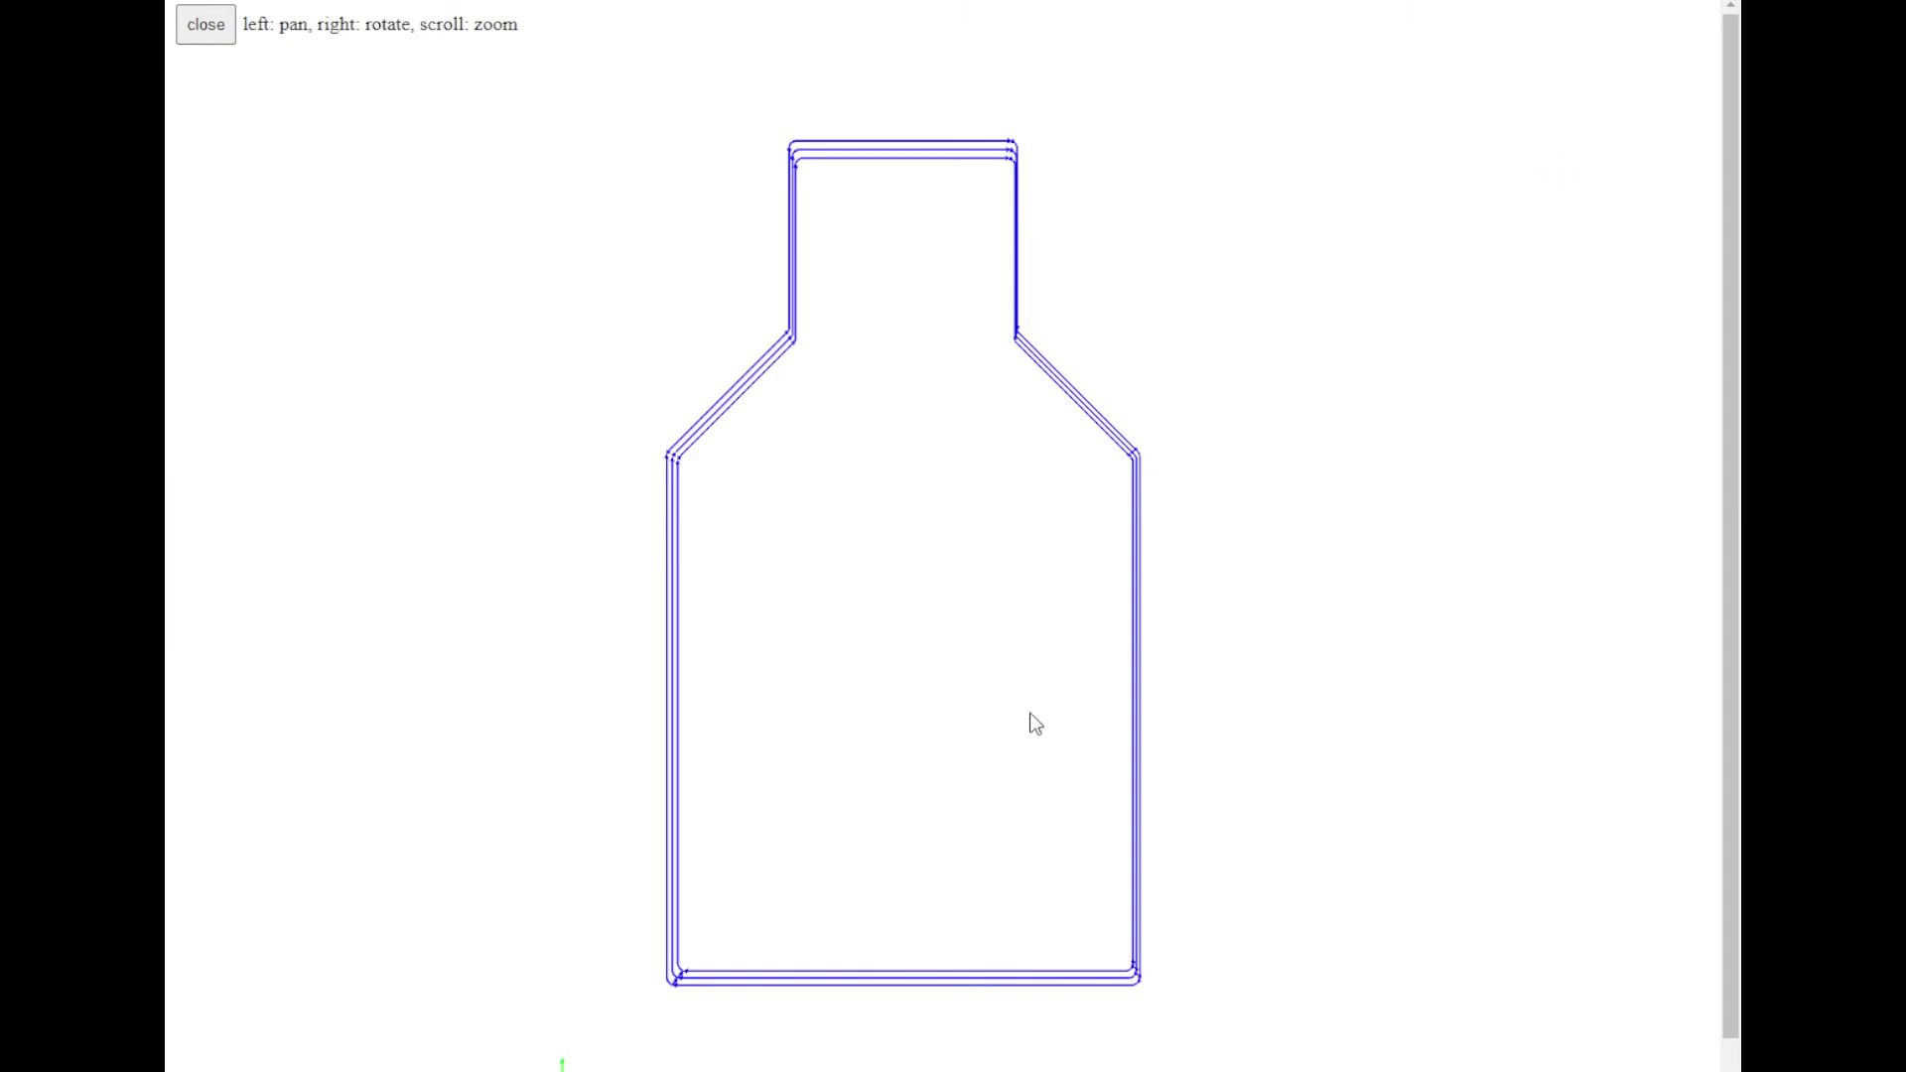
pyautogui.moveTo(1035, 724); pyautogui.dragTo(898, 243, button='right')
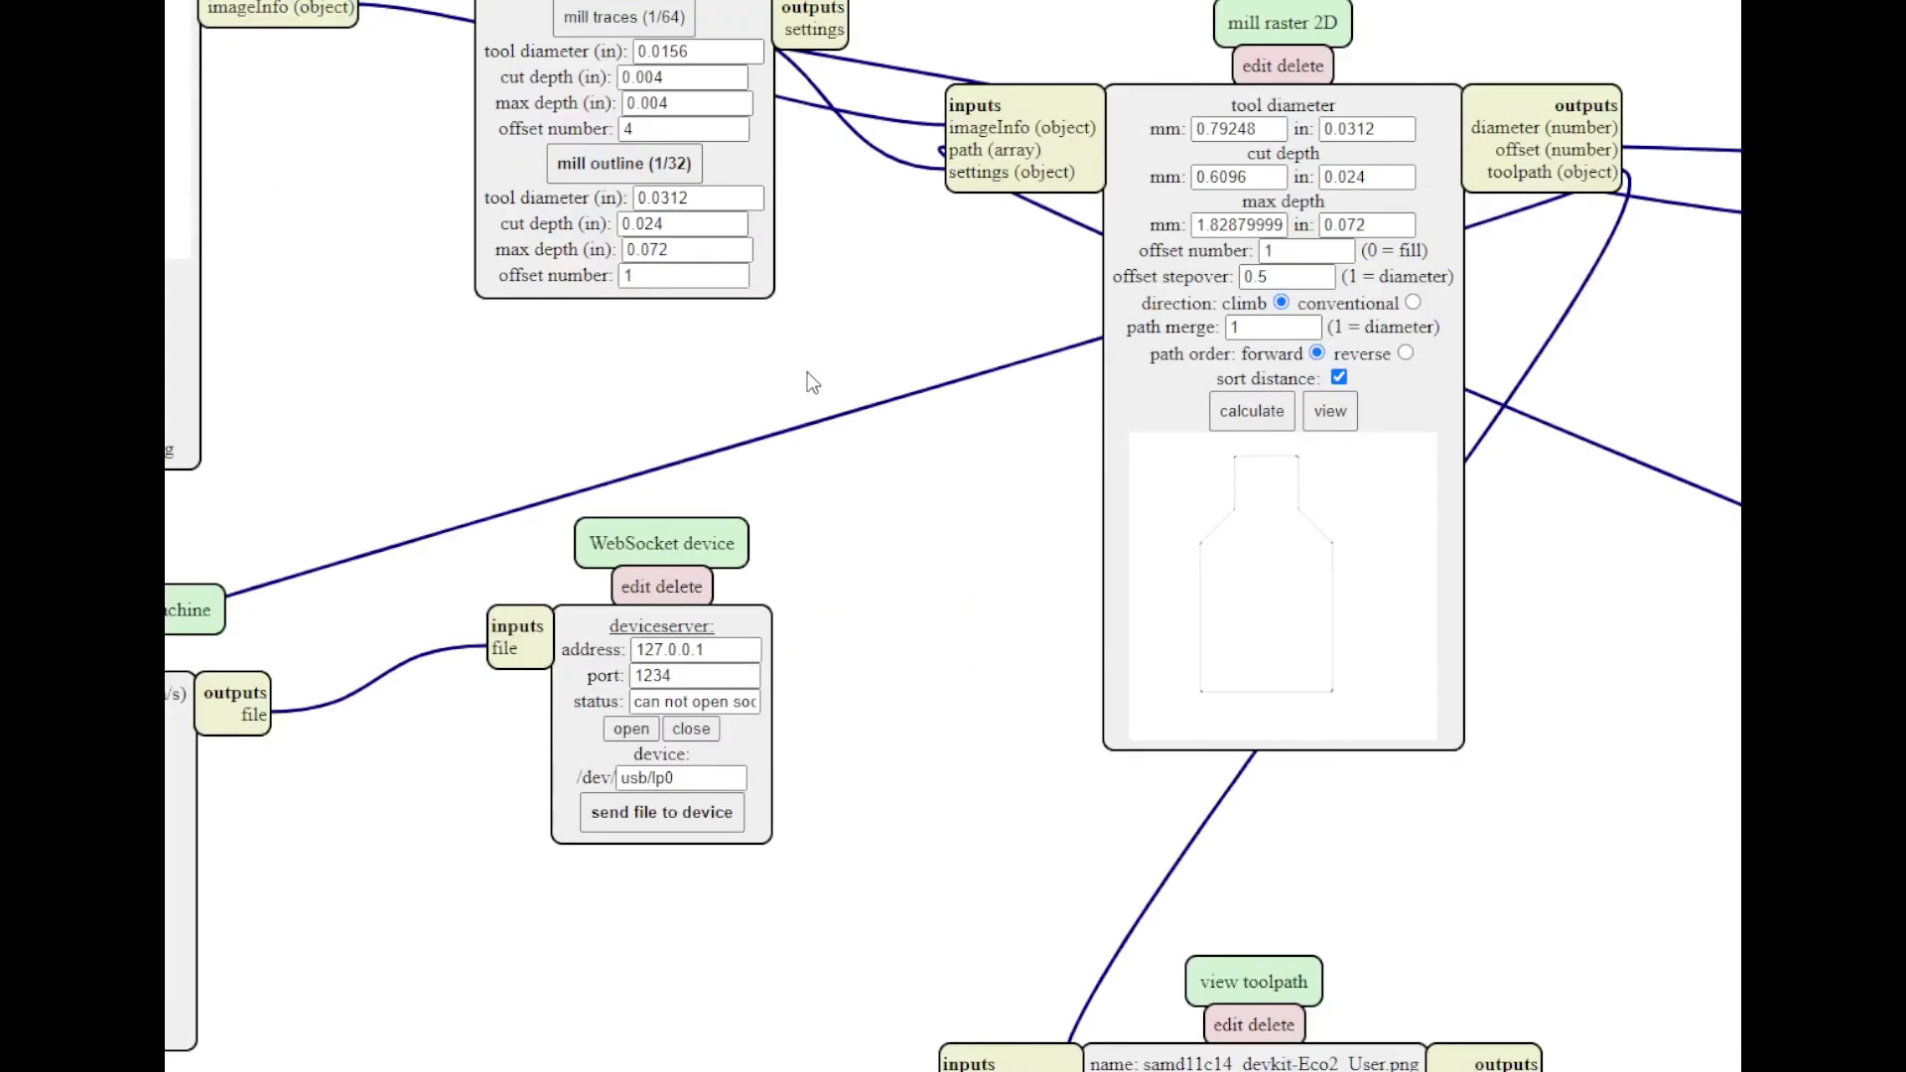
pyautogui.rightClick(893, 587)
pyautogui.scroll(2, 899, 792)
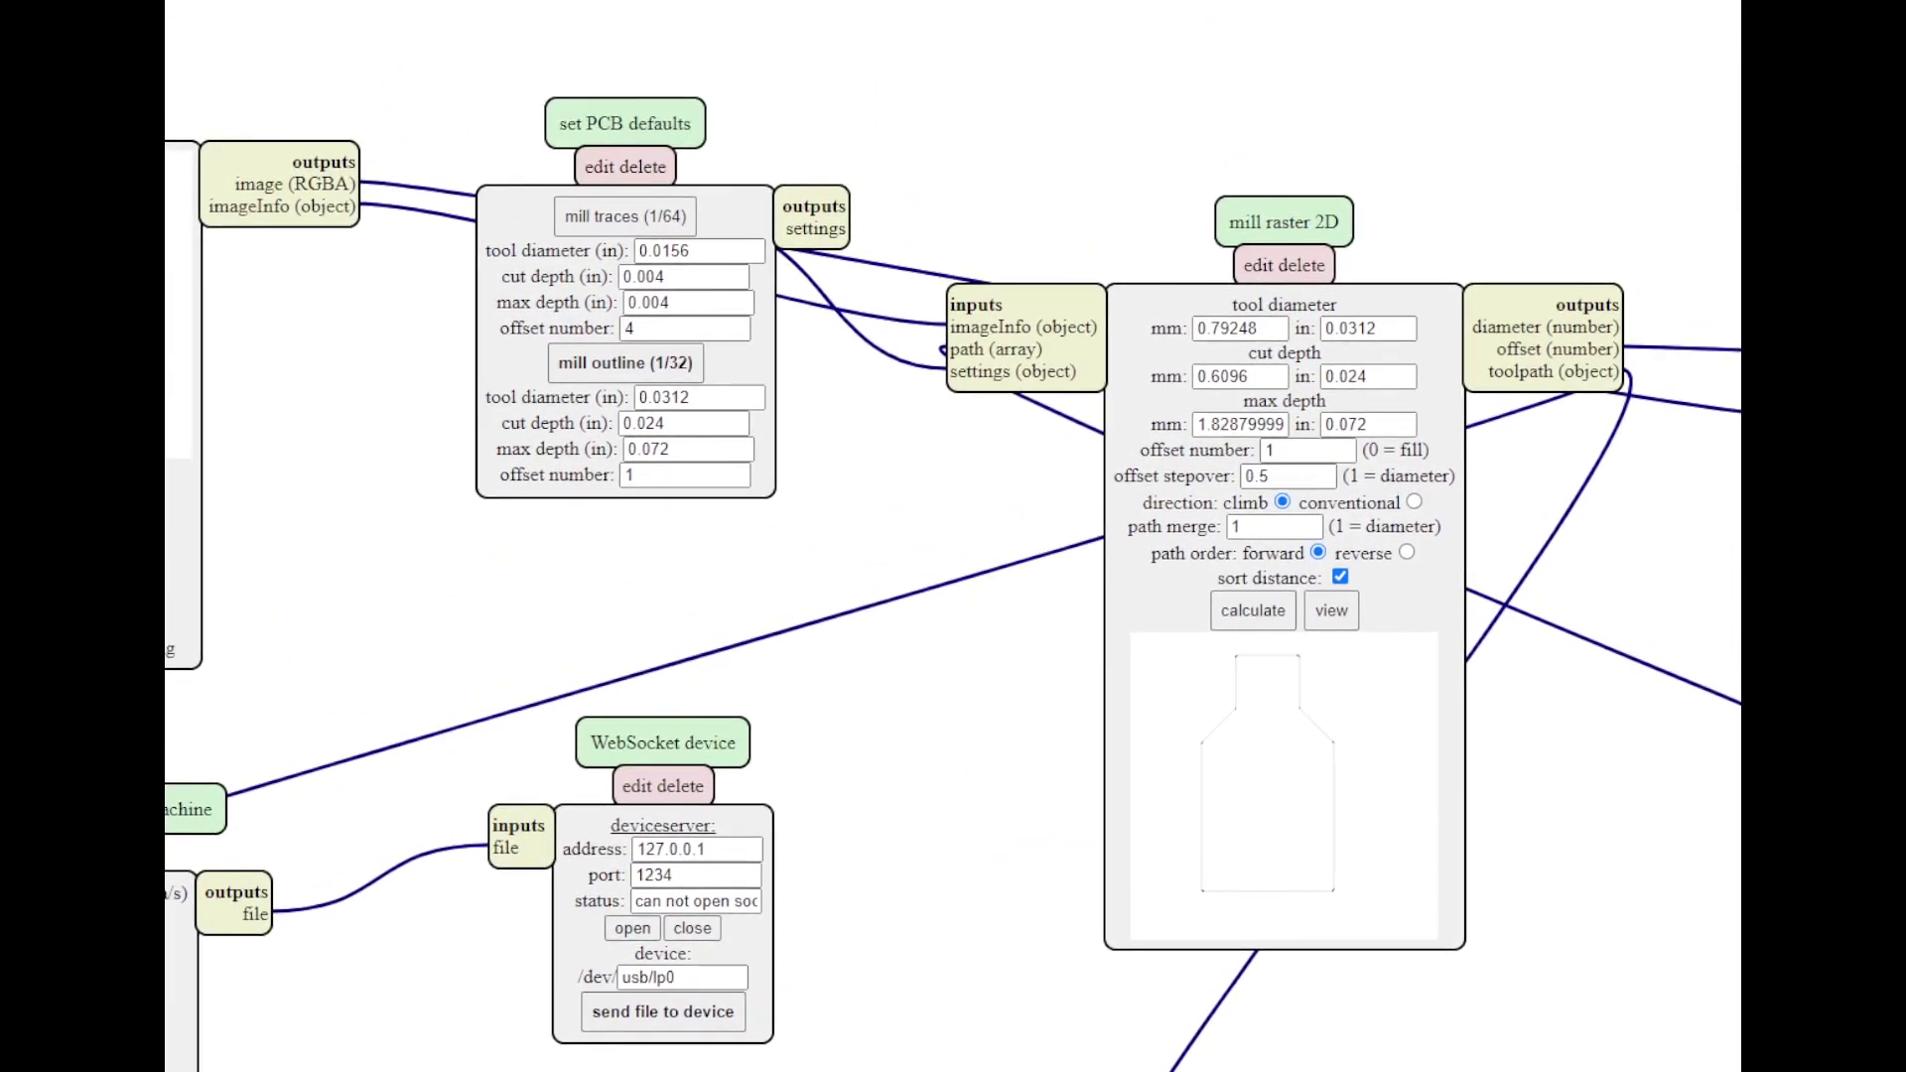